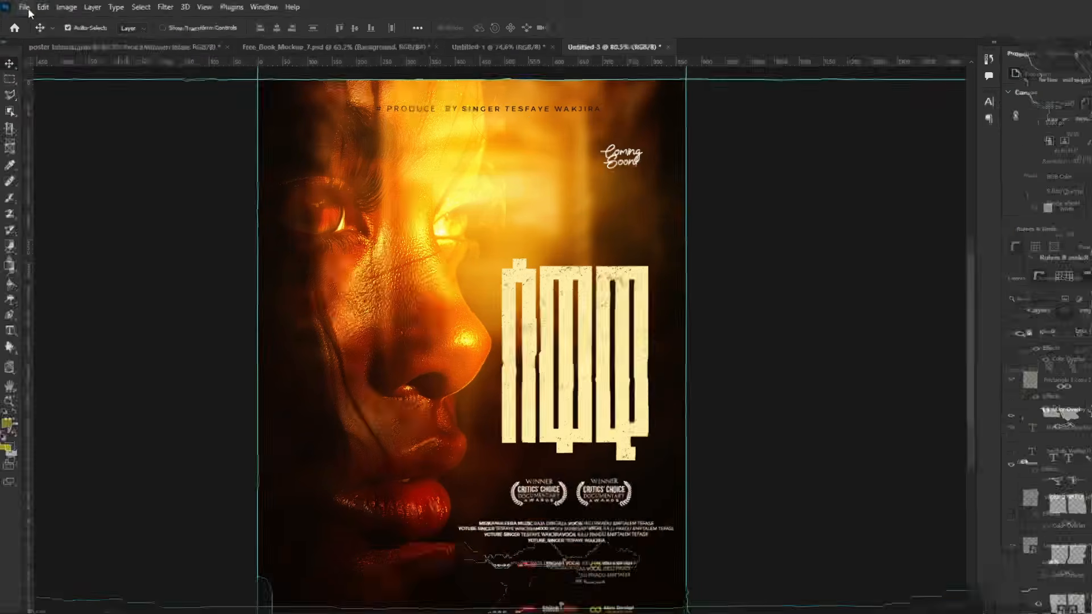
Step: Create a new 869 by 1080 pixel document at 300 pixels/inch in 8-bit RGB Color with a white background
left_click(22, 6)
left_click(30, 19)
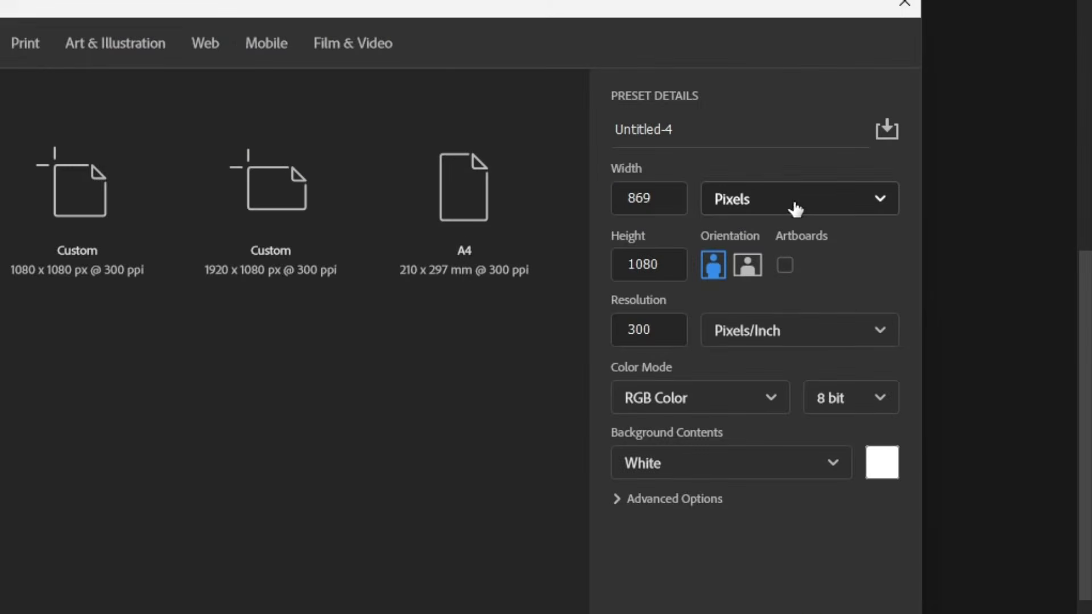
left_click(663, 197)
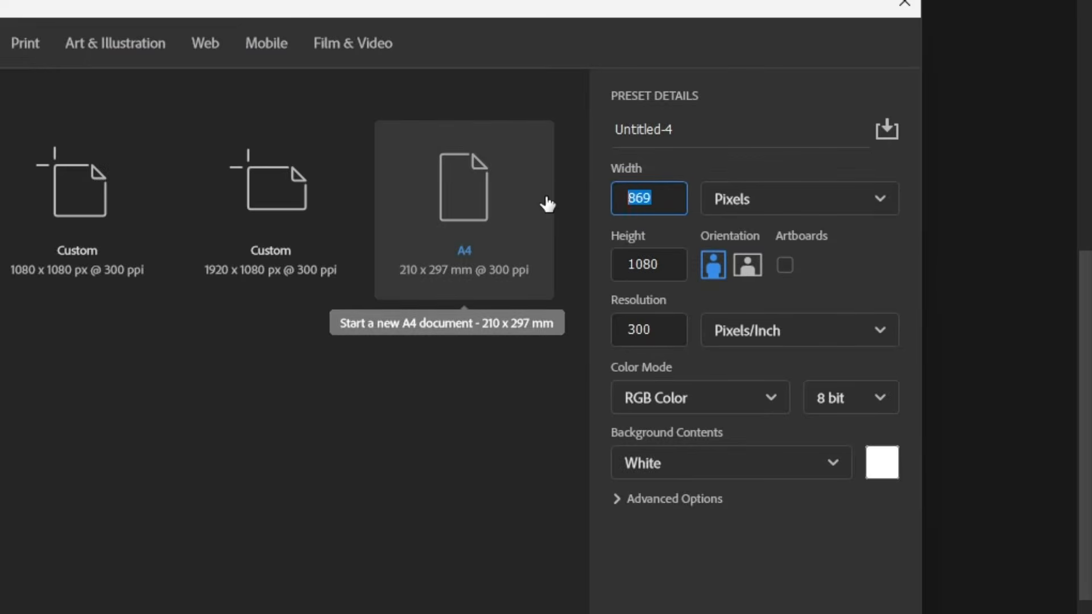
left_click(668, 265)
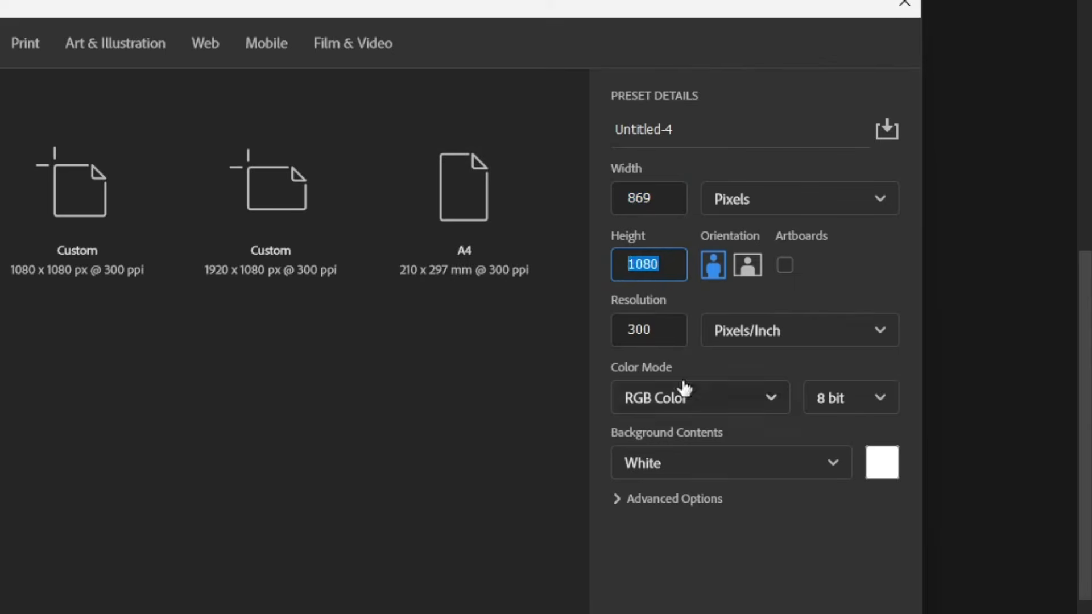
left_click(643, 334)
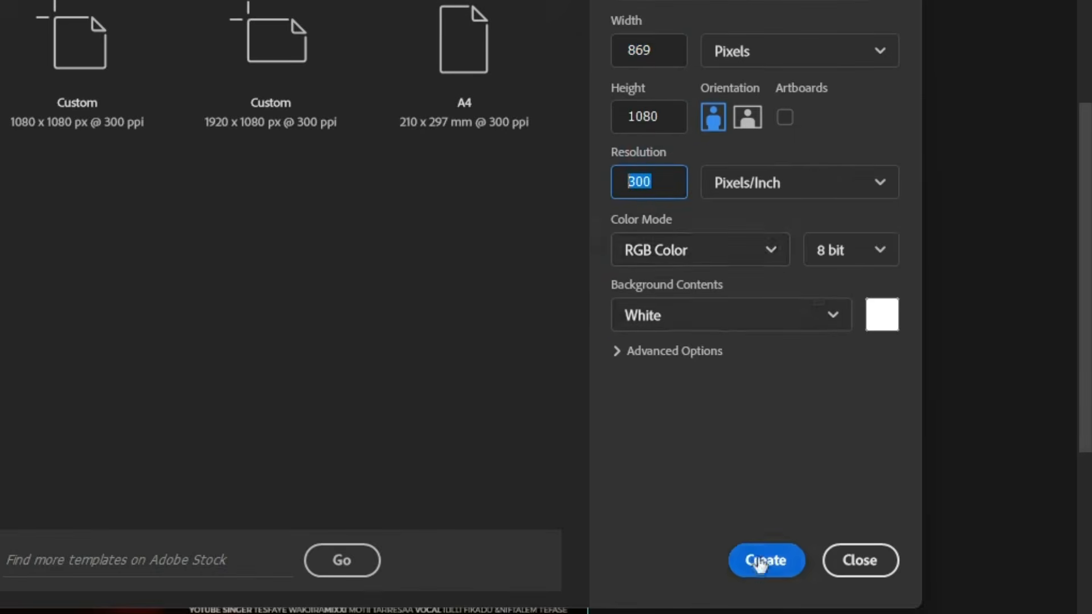
left_click(763, 562)
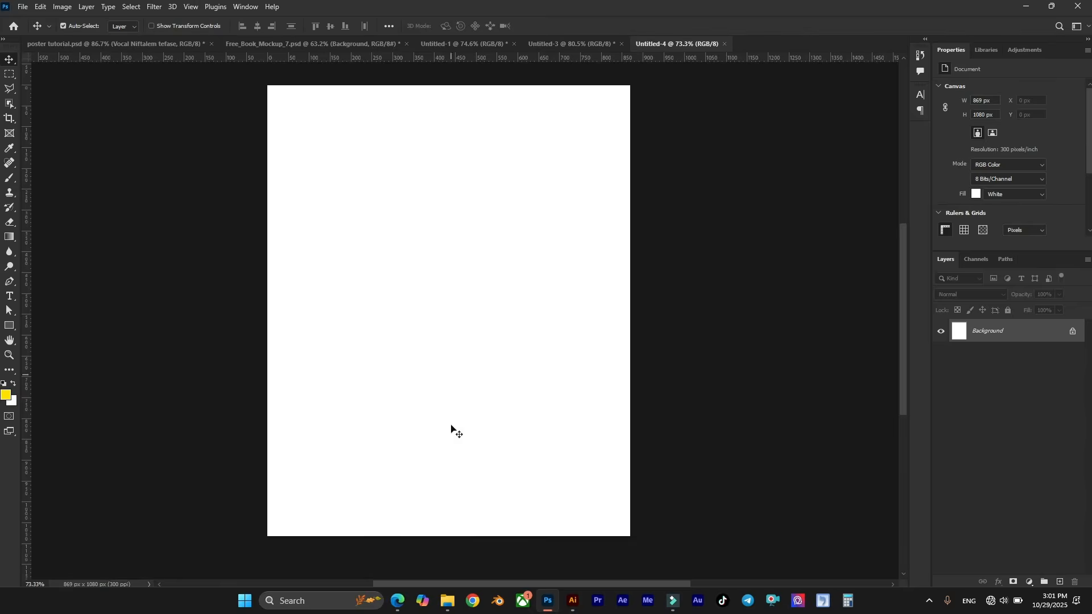
Step: Place the "Midjourney Desolate, post-apocalyptic city street" image from the Images 12 folder in Pictures into the new document
left_click(449, 604)
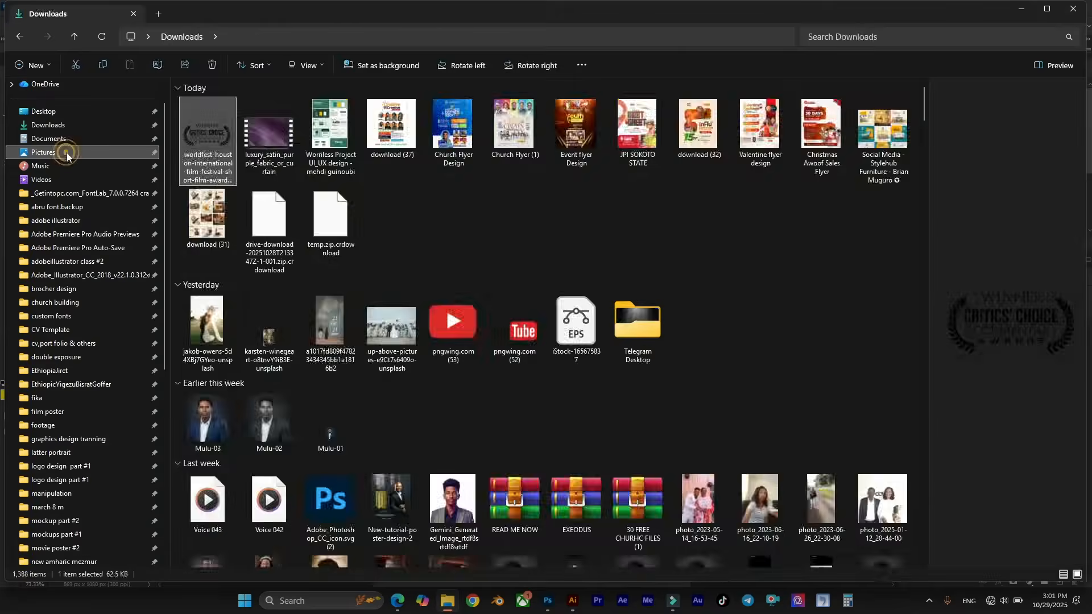
left_click(62, 150)
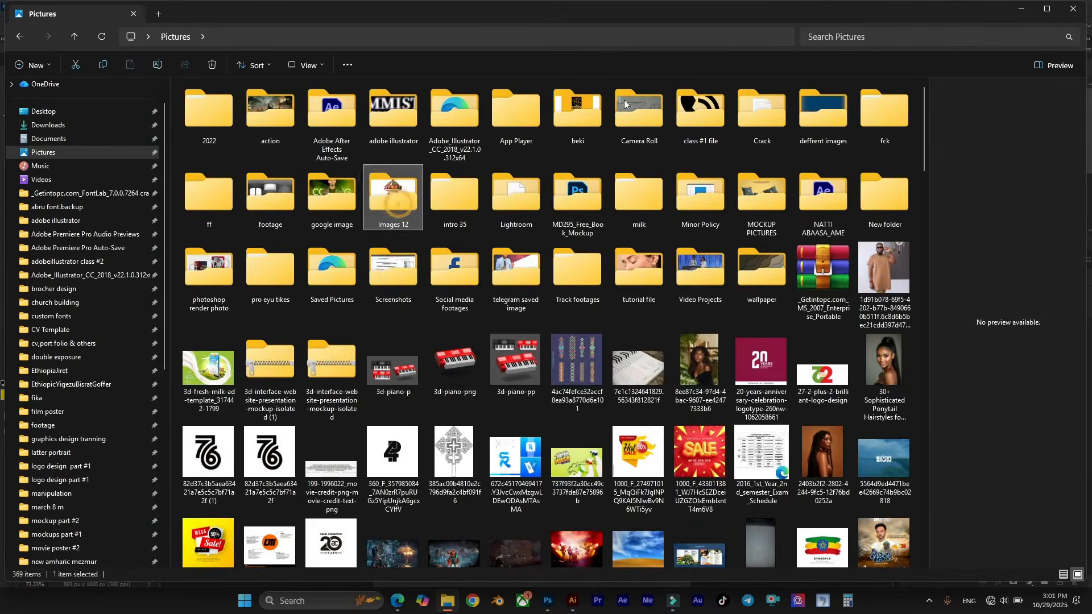
scroll(684, 241, "down", 7)
scroll(670, 244, "up", 3)
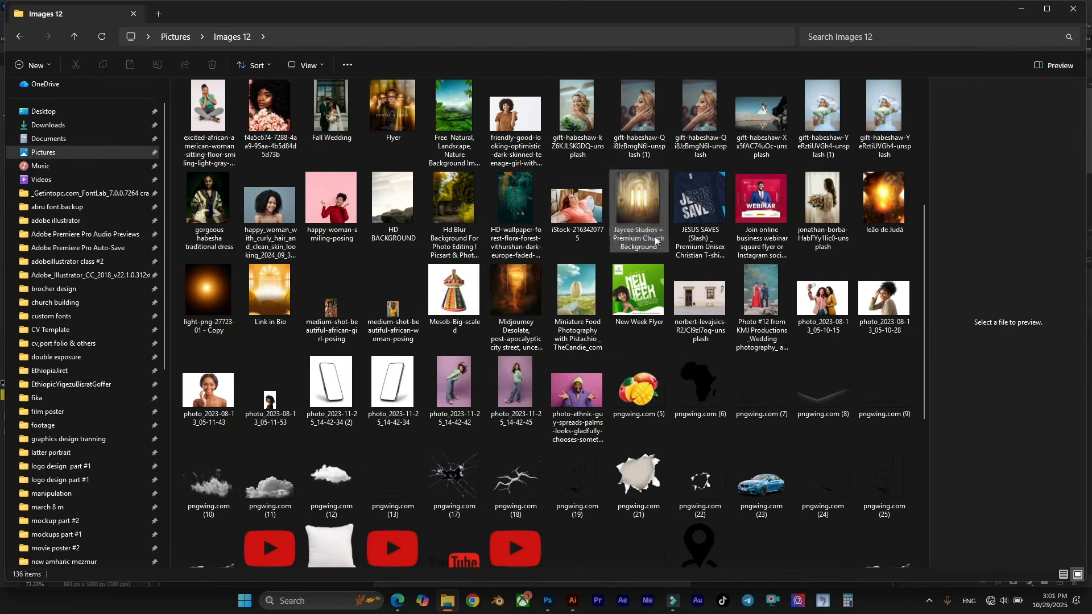
left_click(515, 296)
left_click(549, 601)
left_click_drag(553, 598, 462, 239)
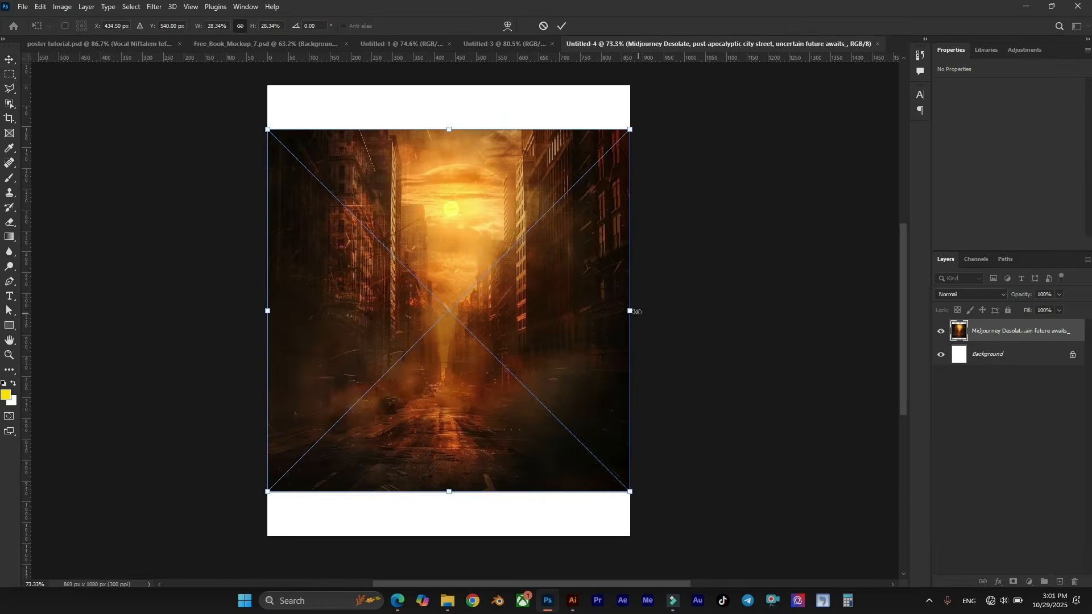
Step: Scale the placed city street image to about 36% so it covers the canvas, and shift it slightly left
left_click_drag(629, 310, 679, 295)
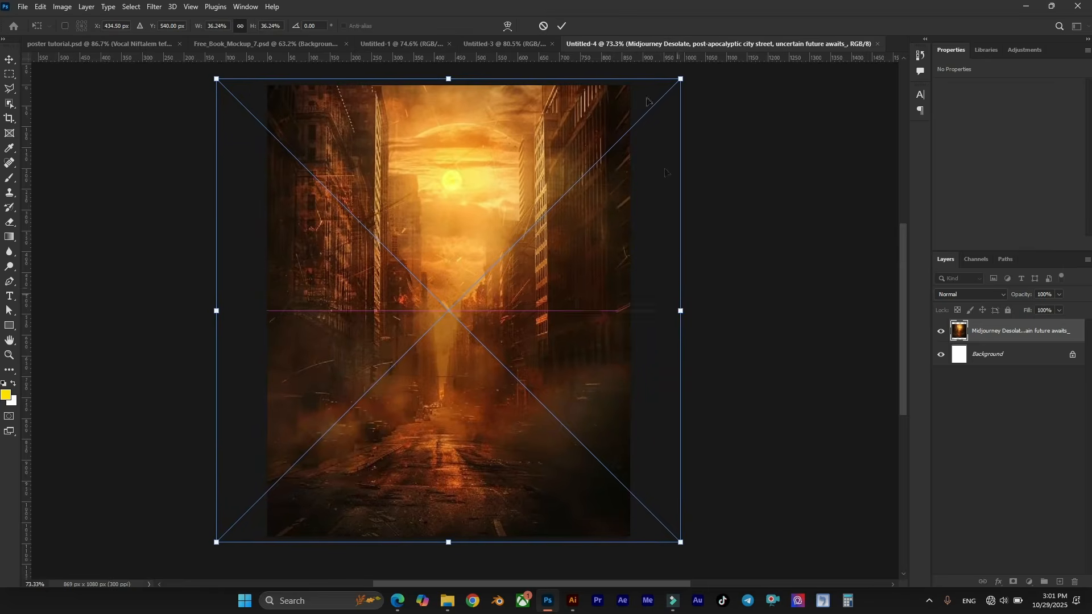
left_click(560, 26)
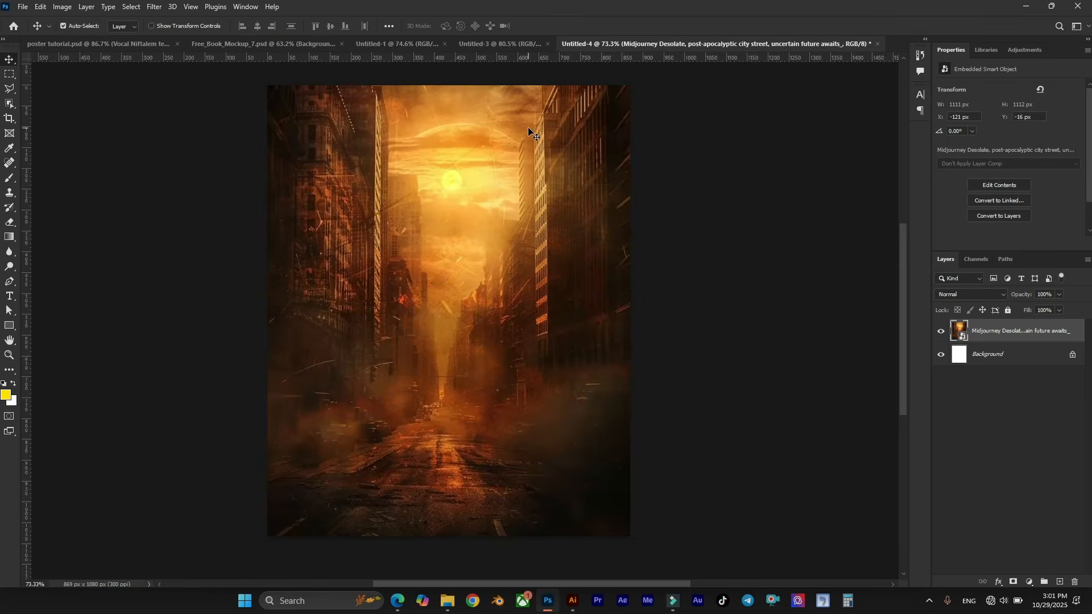
scroll(457, 132, "left", 1)
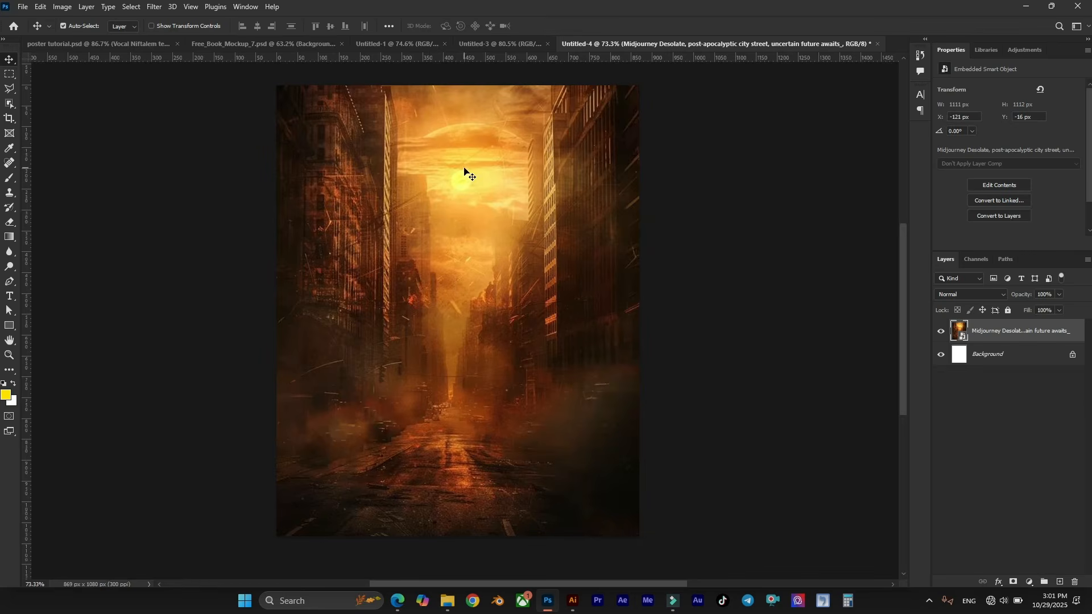
mouse_move(489, 170)
left_mouse_down()
mouse_move(478, 169)
mouse_move(488, 170)
left_mouse_up()
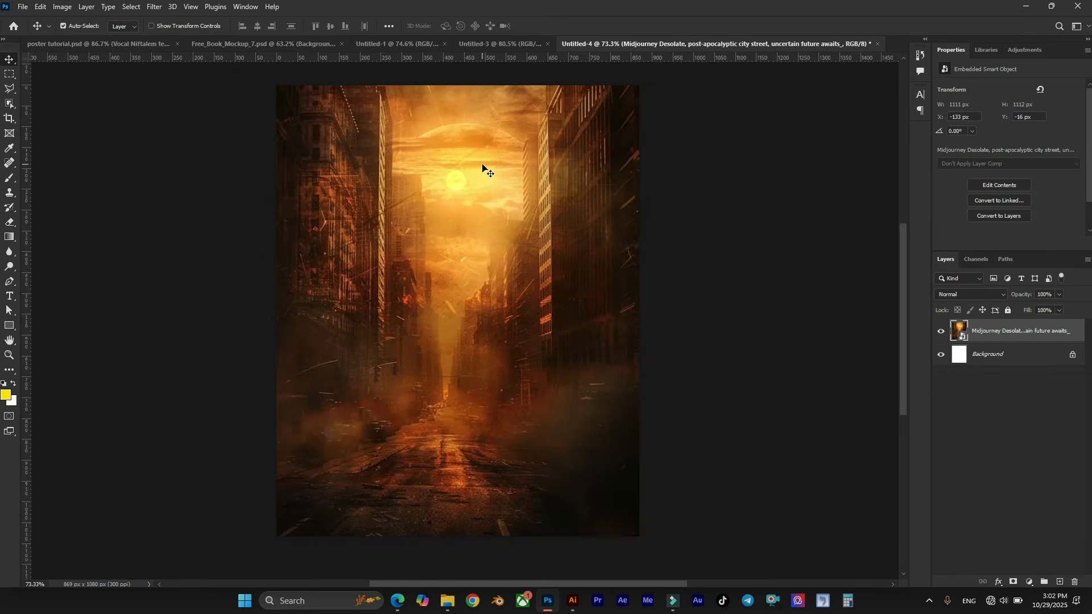
Step: Add two horizontal guides along the canvas's top and bottom edges and two vertical guides along its side edges
scroll(488, 168, "left", 1)
scroll(491, 162, "up", 1)
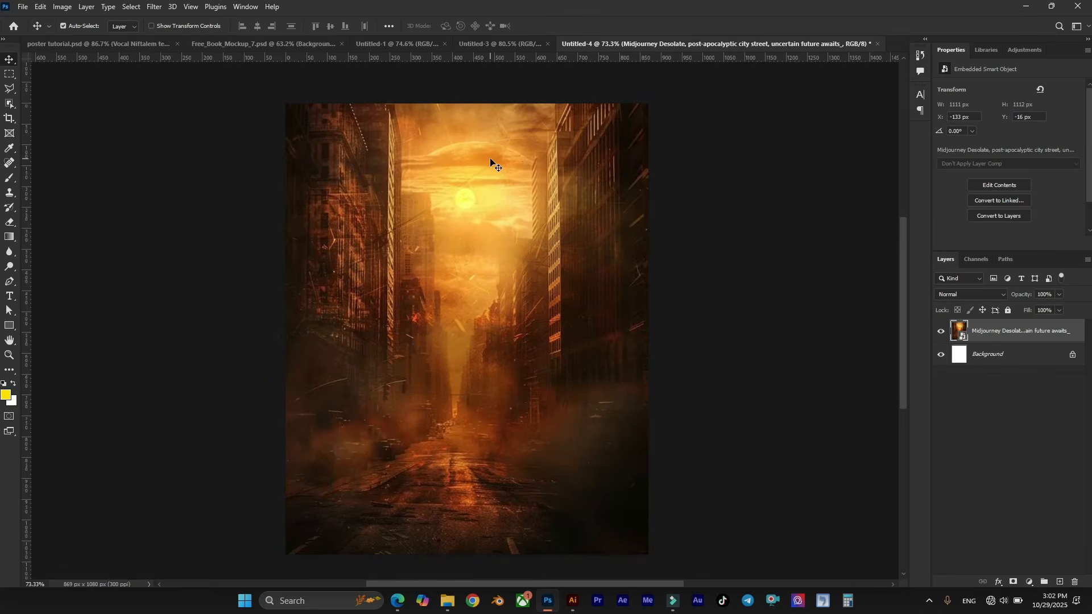
scroll(490, 162, "right", 1)
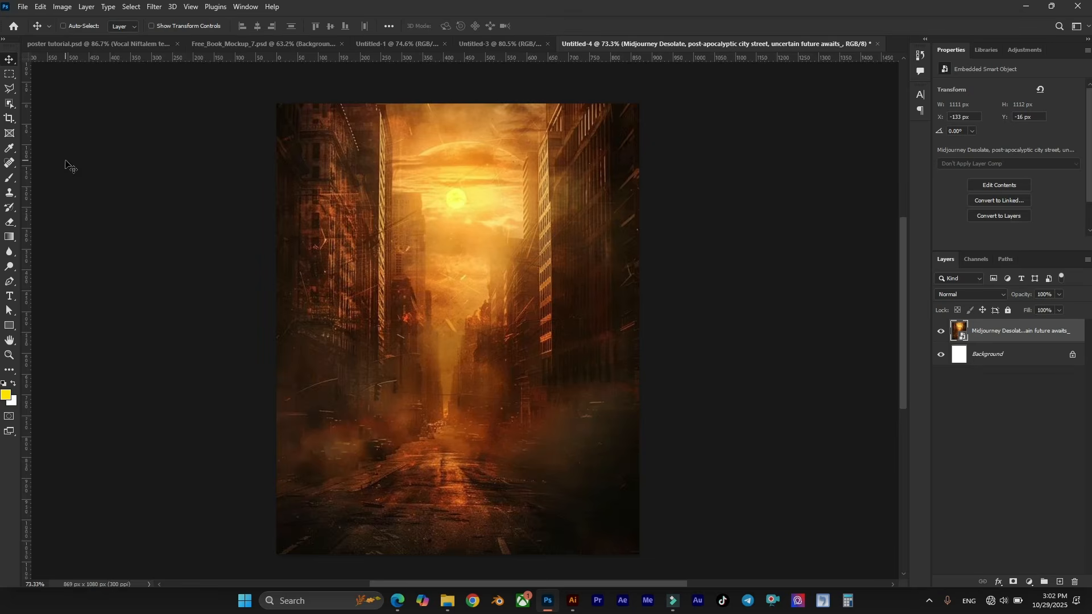
scroll(66, 162, "down", 1)
scroll(66, 162, "left", 1)
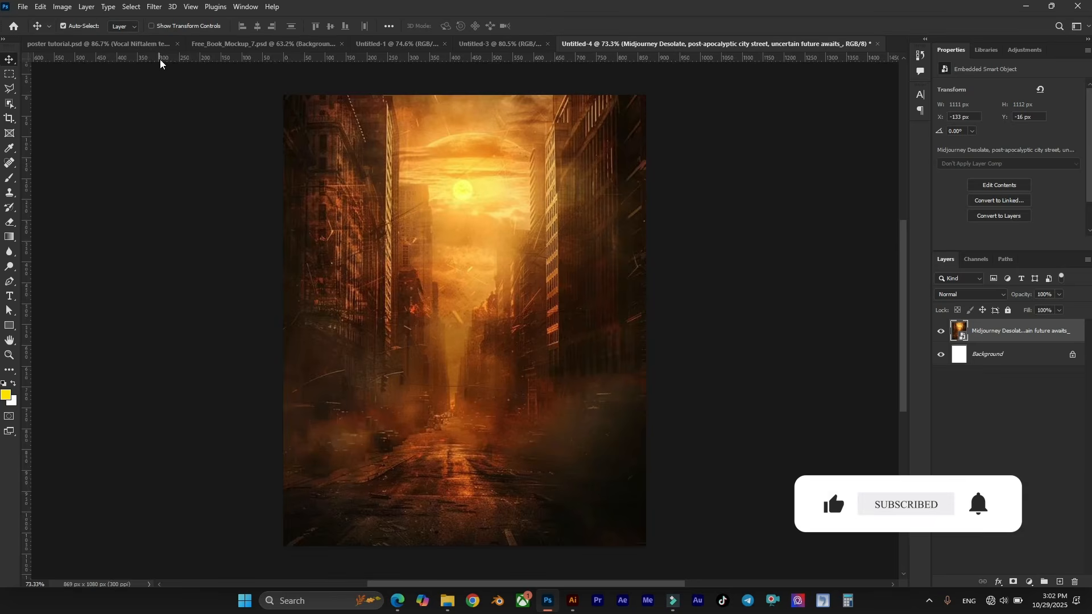
left_click_drag(160, 59, 376, 93)
left_click_drag(418, 58, 447, 547)
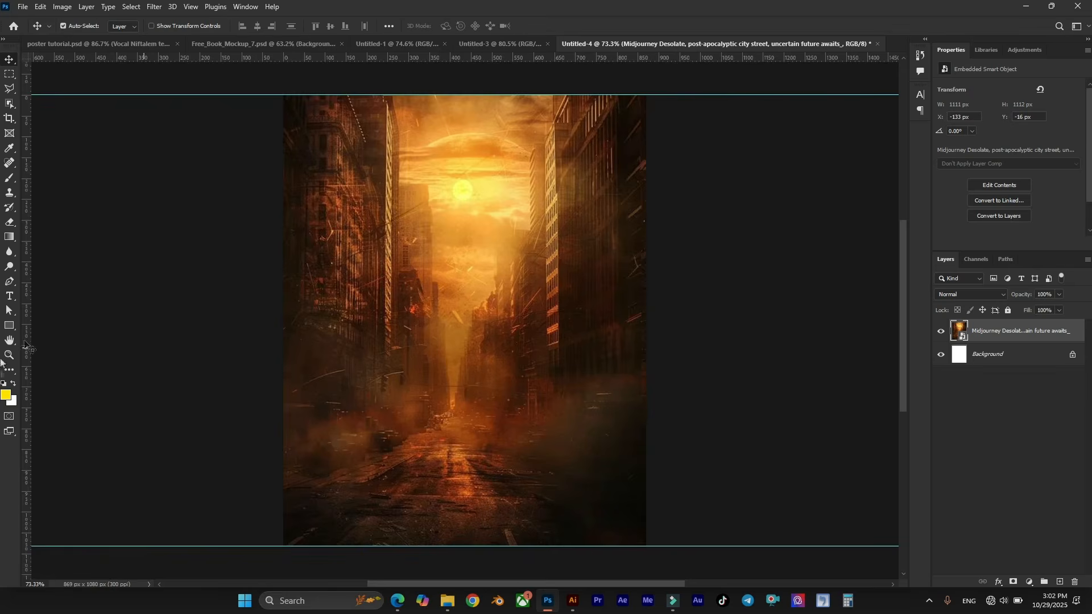
left_click_drag(25, 414, 283, 405)
left_click_drag(25, 462, 647, 526)
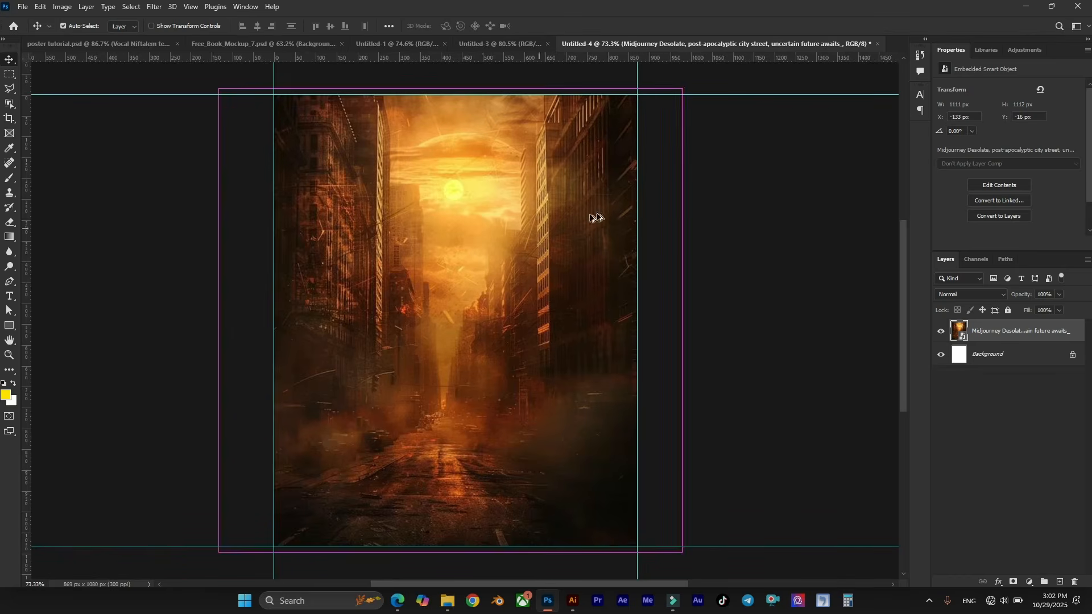
Step: Apply a Gaussian Blur with a radius of 8.2 pixels to the city street layer
scroll(676, 213, "up", 1)
scroll(694, 211, "down", 1)
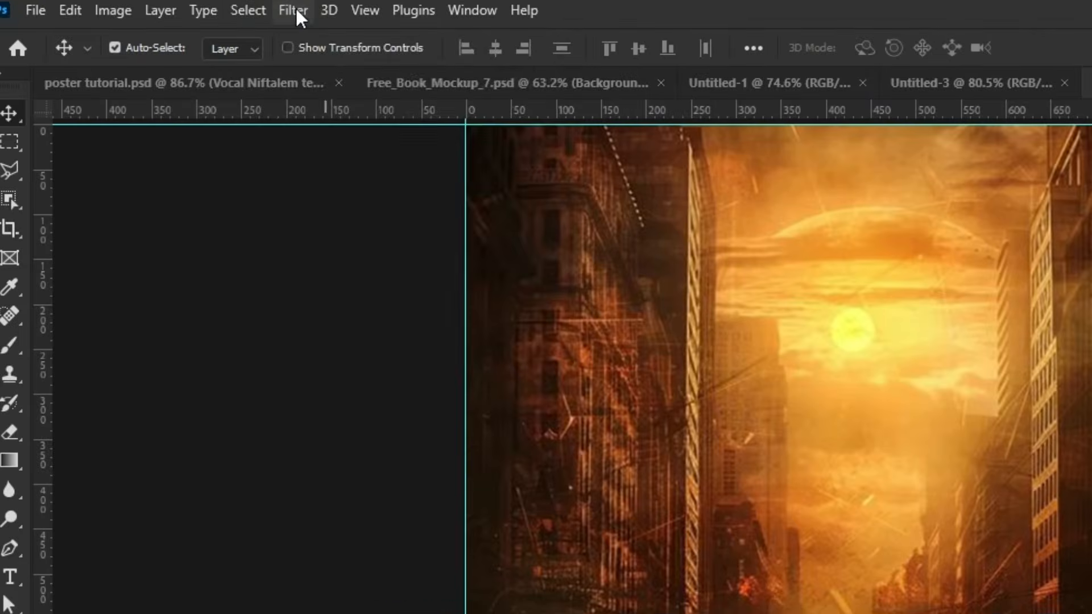
left_click(272, 9)
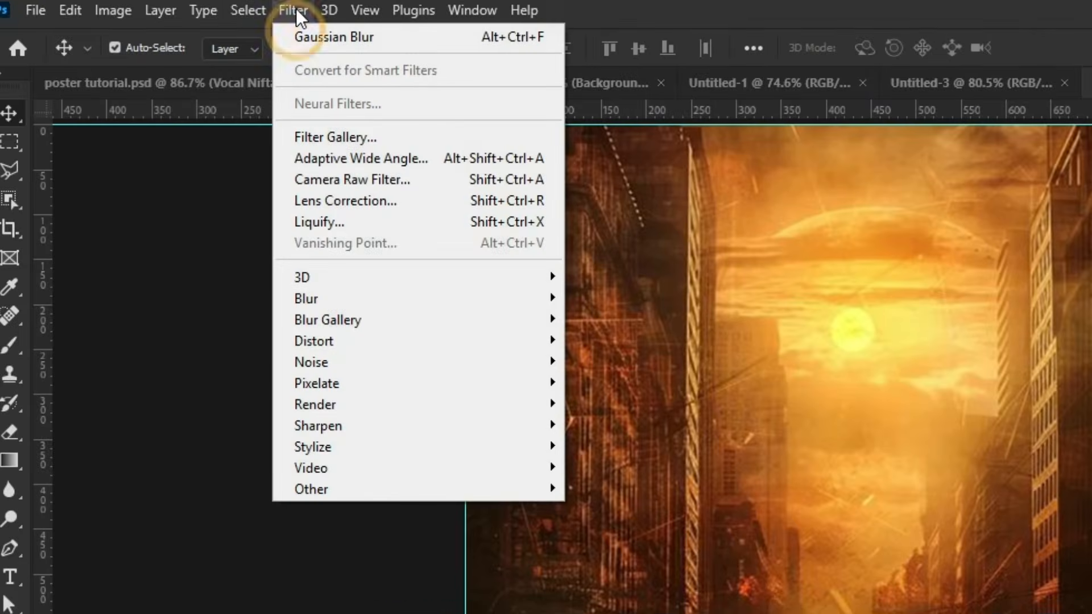
mouse_move(316, 297)
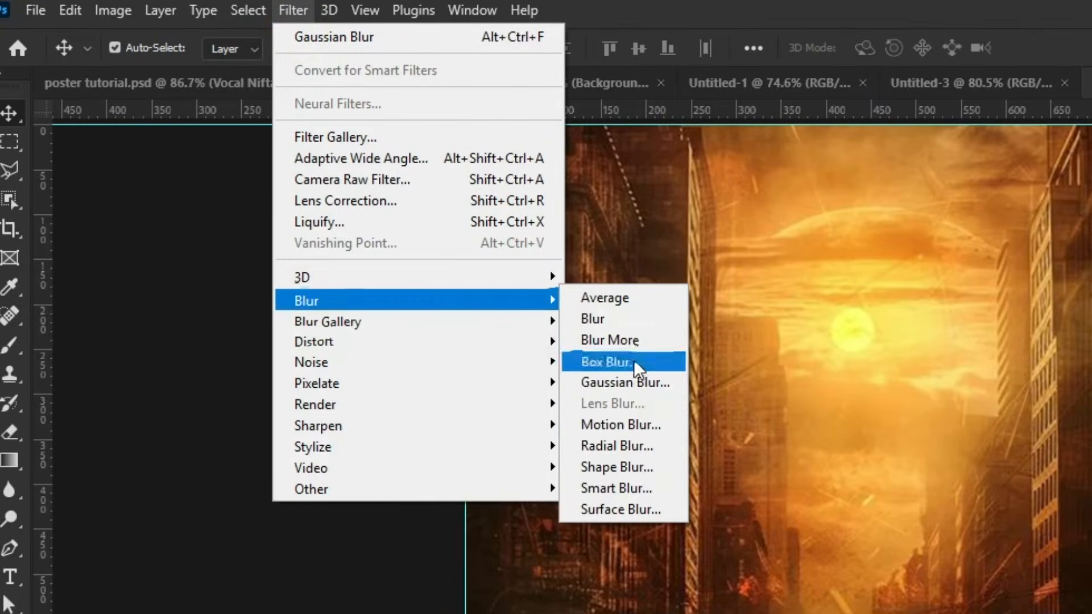
left_click(647, 389)
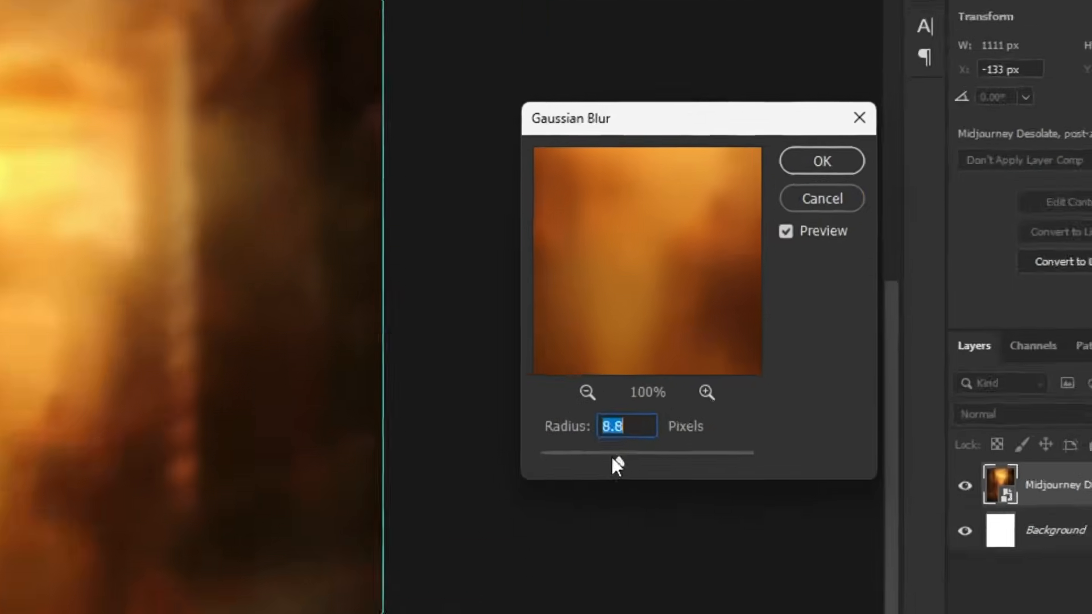
left_click_drag(761, 317, 760, 317)
left_click_drag(566, 503, 570, 499)
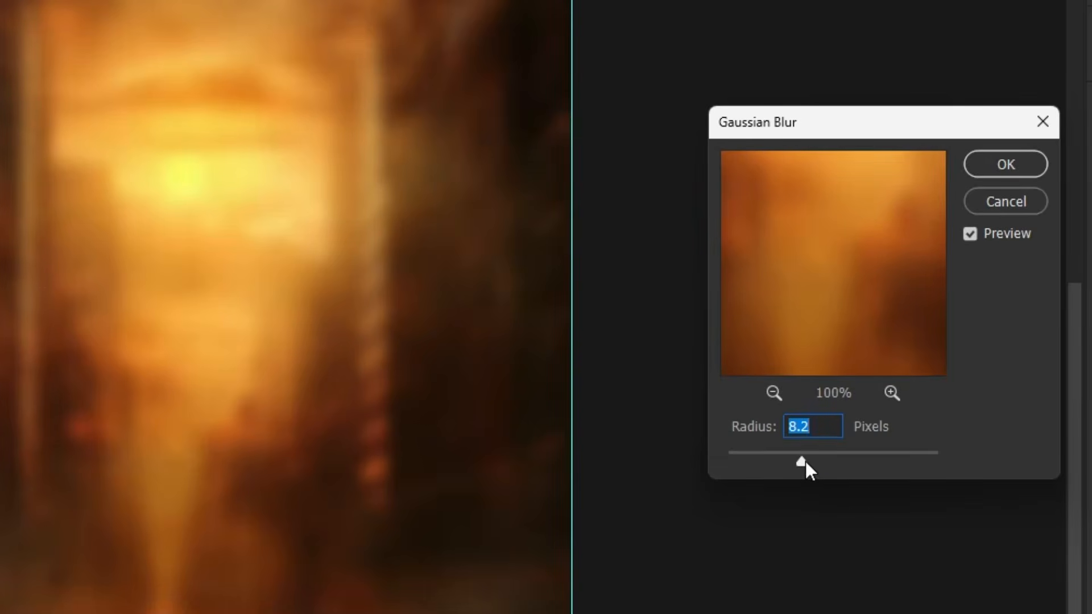
left_click(1016, 164)
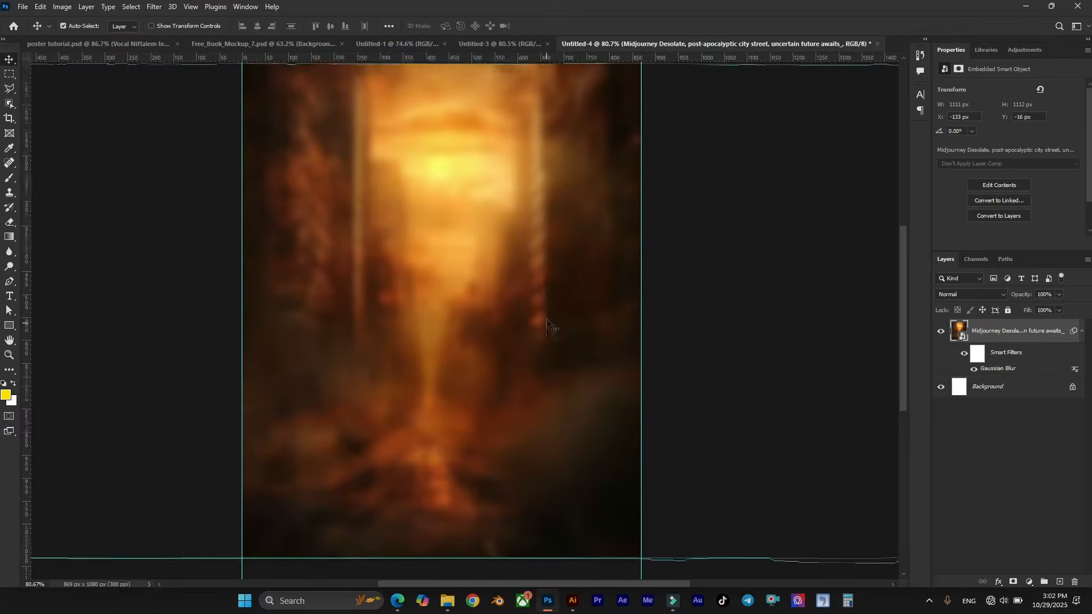
Step: Place the close-up portrait image of a woman's face from the Images 12 folder above the blurred background
mouse_move(449, 607)
left_click(484, 526)
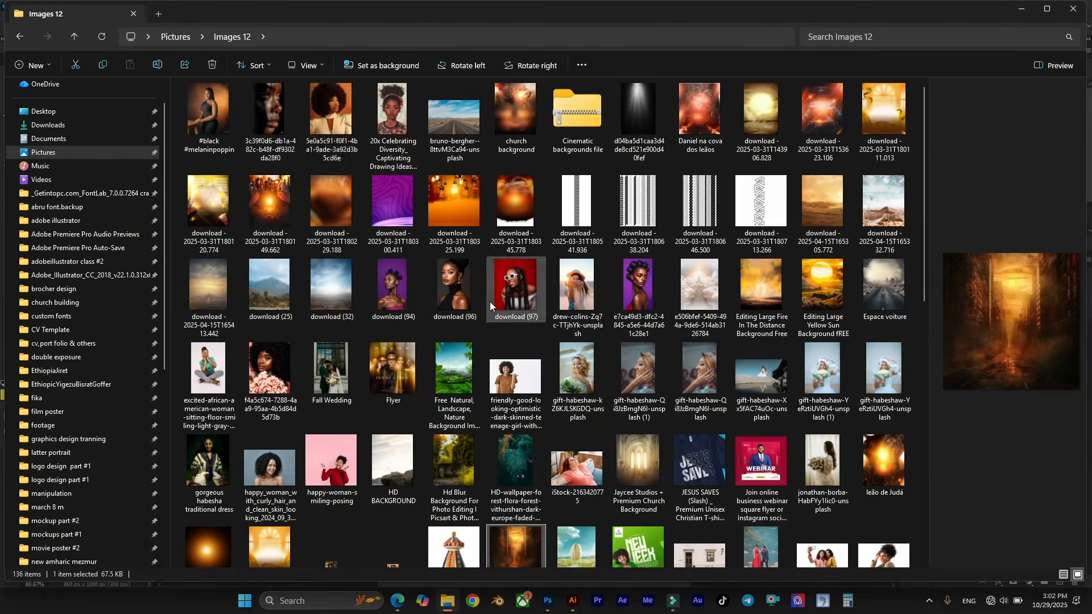
left_click(275, 114)
left_click_drag(275, 120, 444, 226)
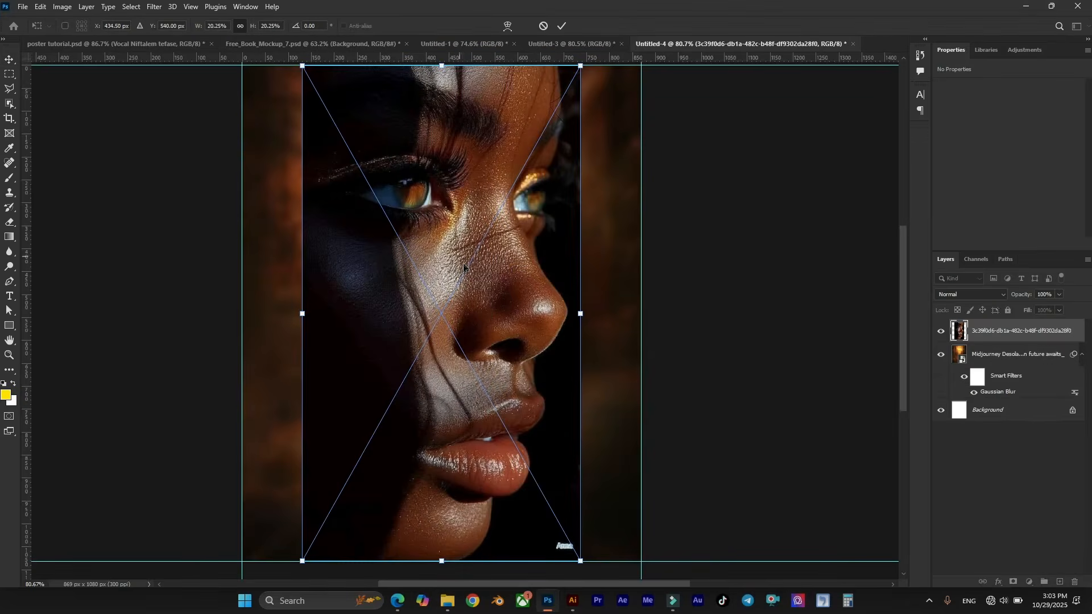
left_click_drag(585, 321, 580, 320)
key("ctrl+z")
scroll(459, 283, "down", 1)
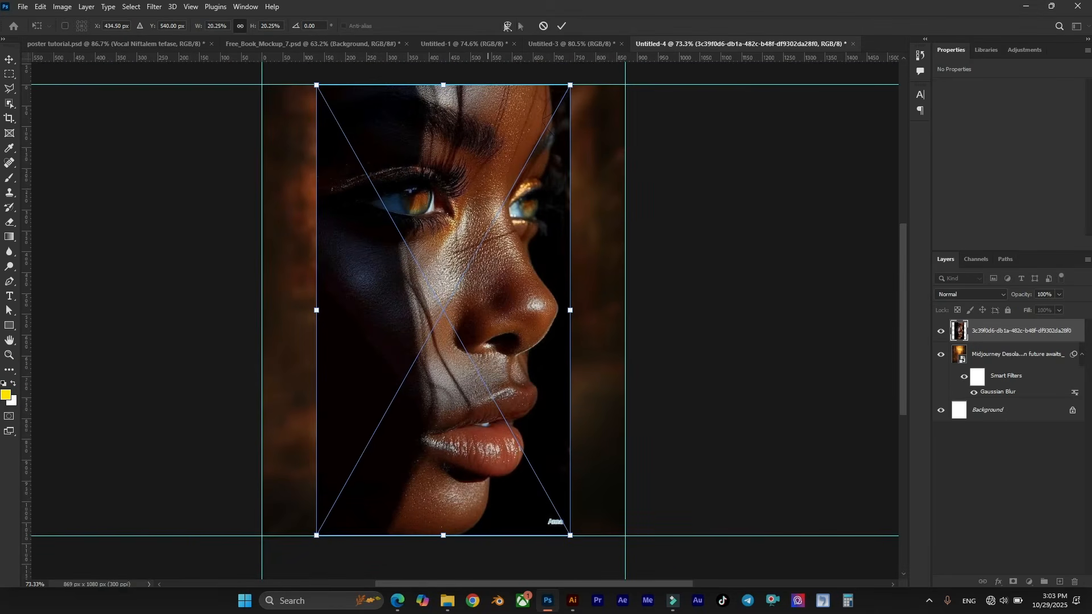
left_click(561, 27)
Step: Rasterize the portrait layer and activate the Eraser tool for cleaning up the name watermark near its lower edge
scroll(541, 531, "up", 2)
scroll(540, 532, "up", 3)
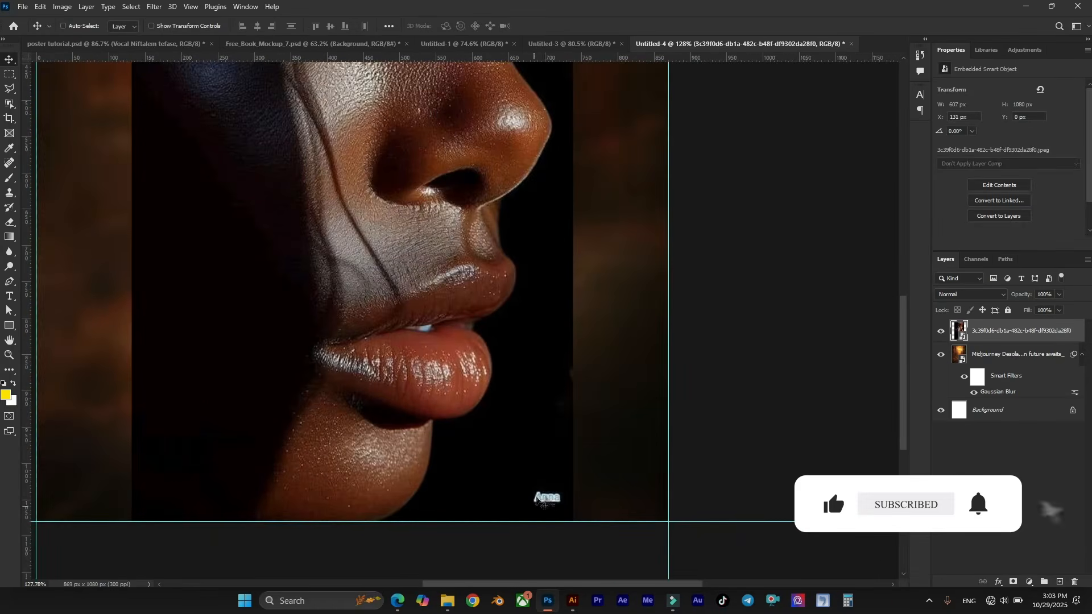
left_click(10, 179)
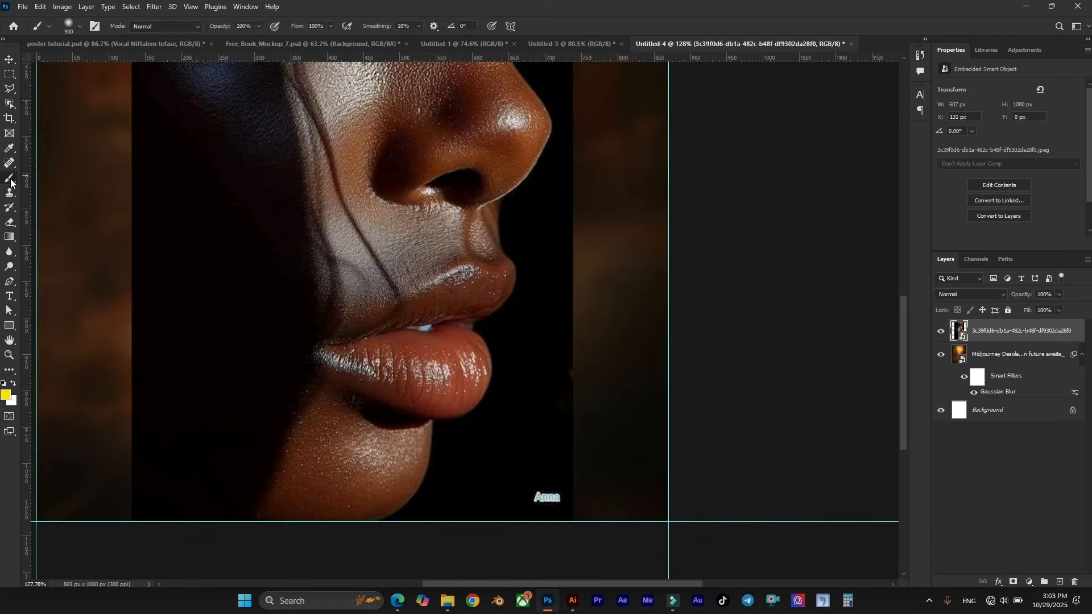
left_click_drag(7, 225, 66, 226)
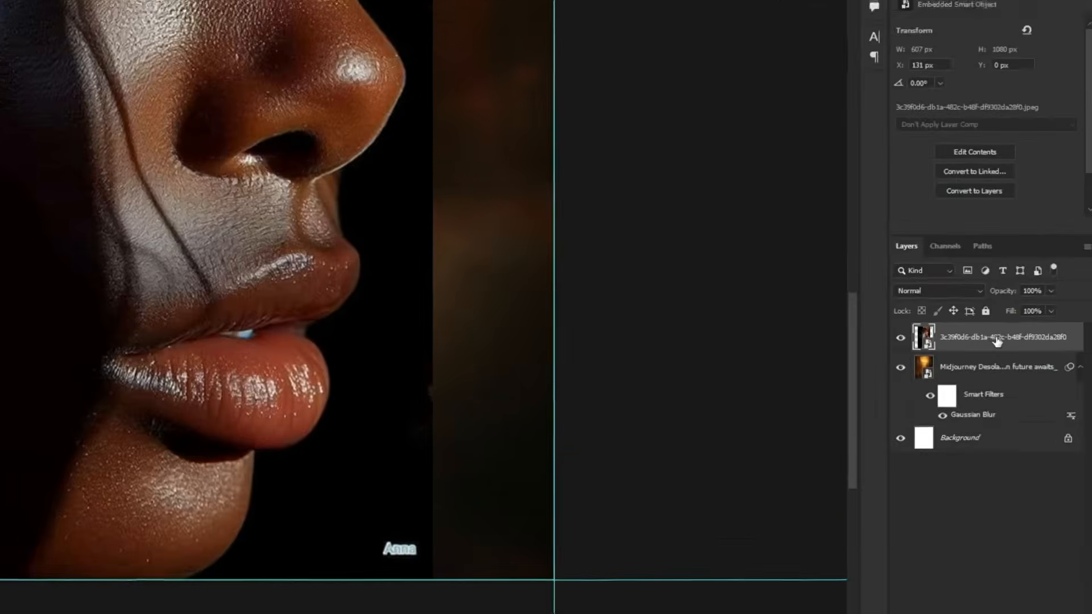
right_click(1001, 333)
left_click(858, 302)
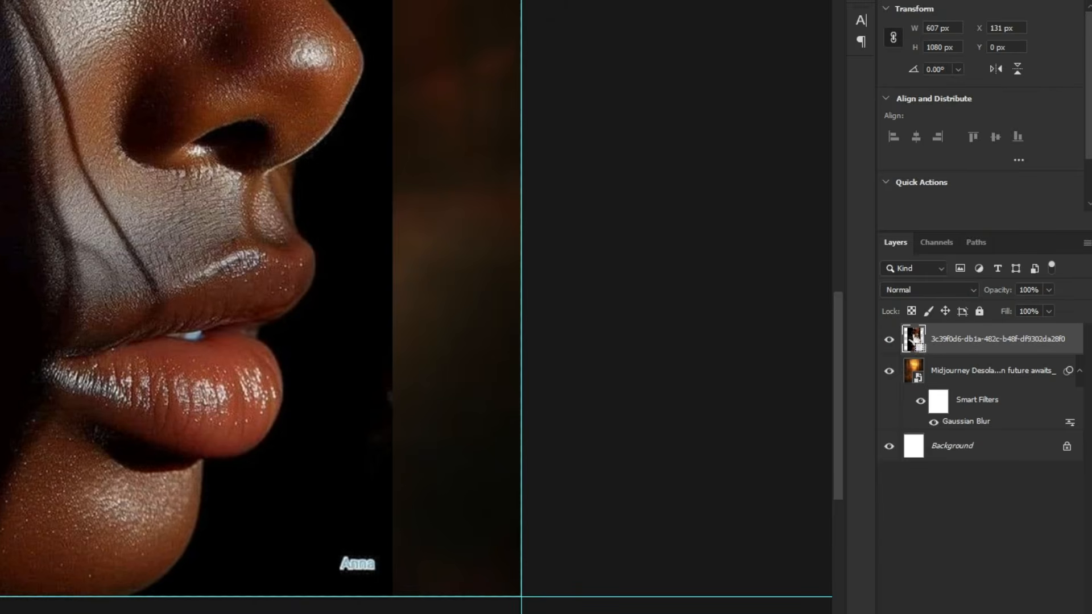
key("ctrl+z")
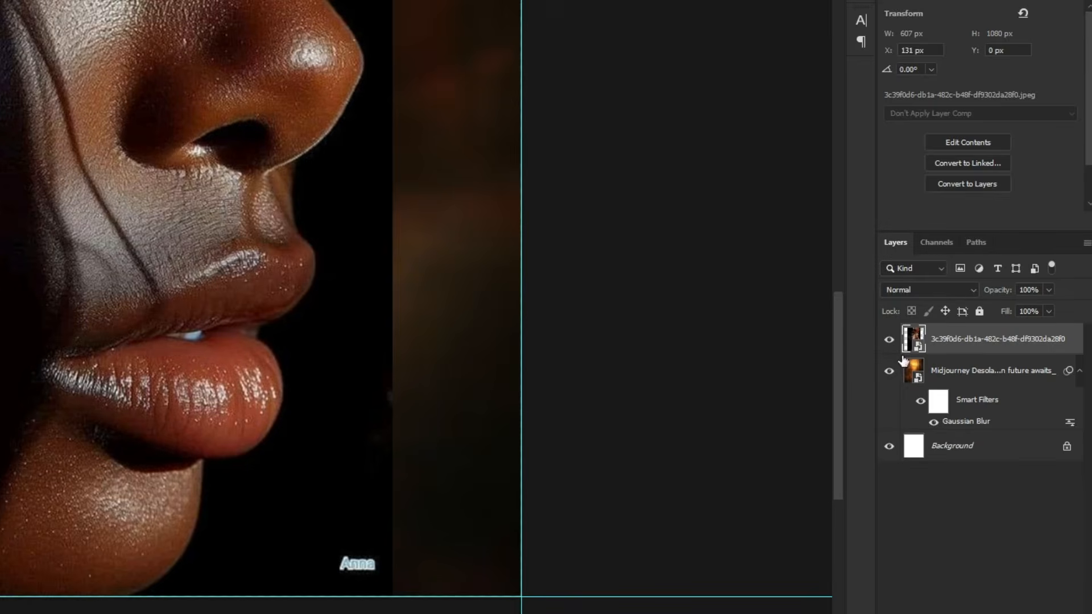
key("ctrl+shift+z")
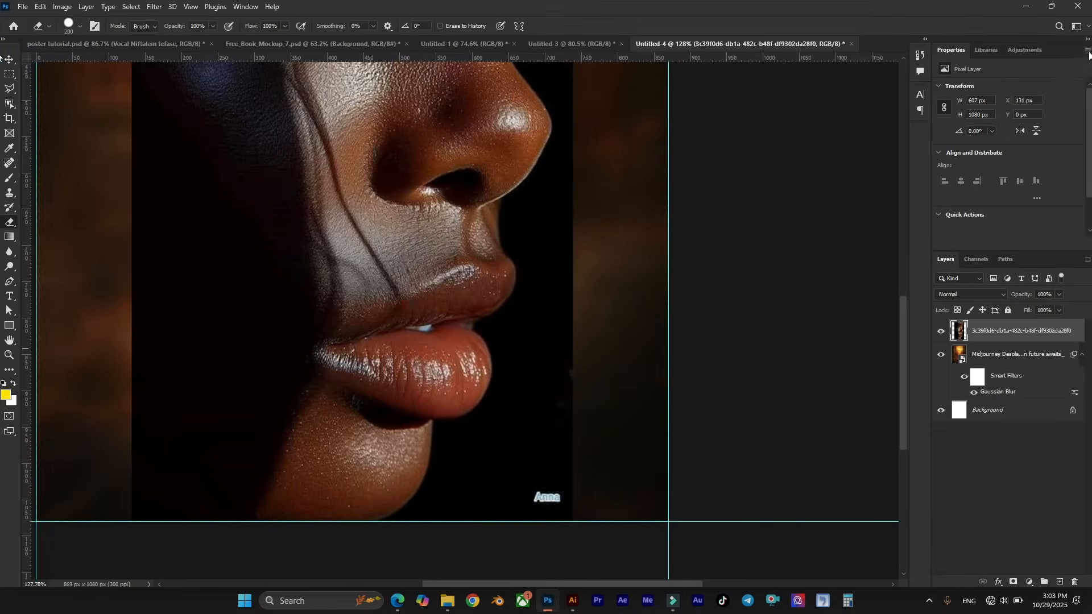
Step: Close the Properties panel group to leave more room for the canvas and layers
left_click(1088, 51)
left_click(1070, 69)
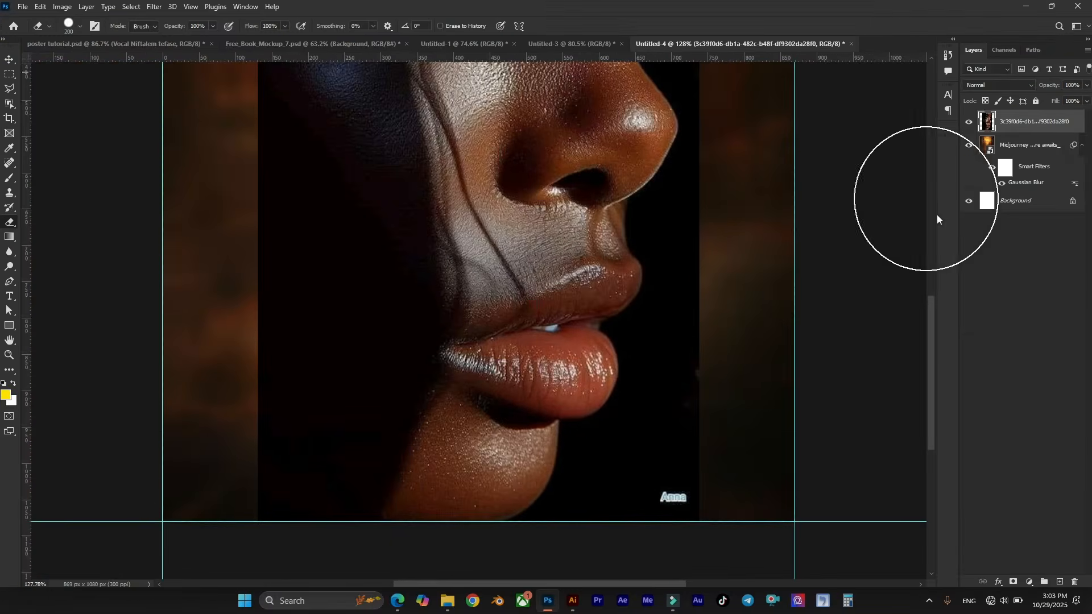
scroll(734, 353, "down", 1)
scroll(705, 421, "right", 1)
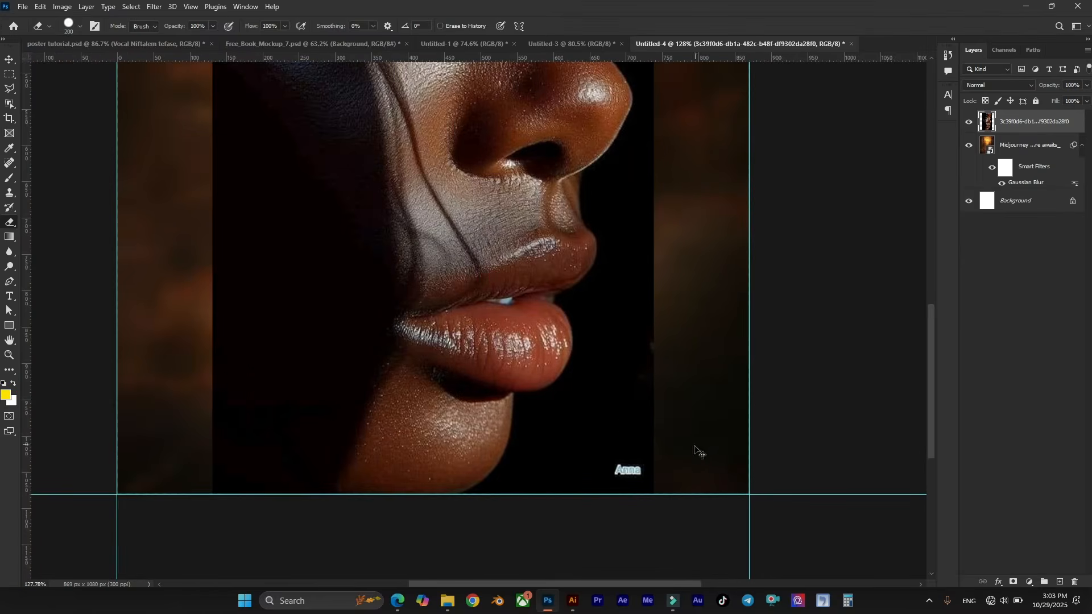
Step: Erase the name watermark near the lower edge of the portrait image
left_click(652, 504)
left_click(646, 500)
left_click_drag(682, 515, 653, 505)
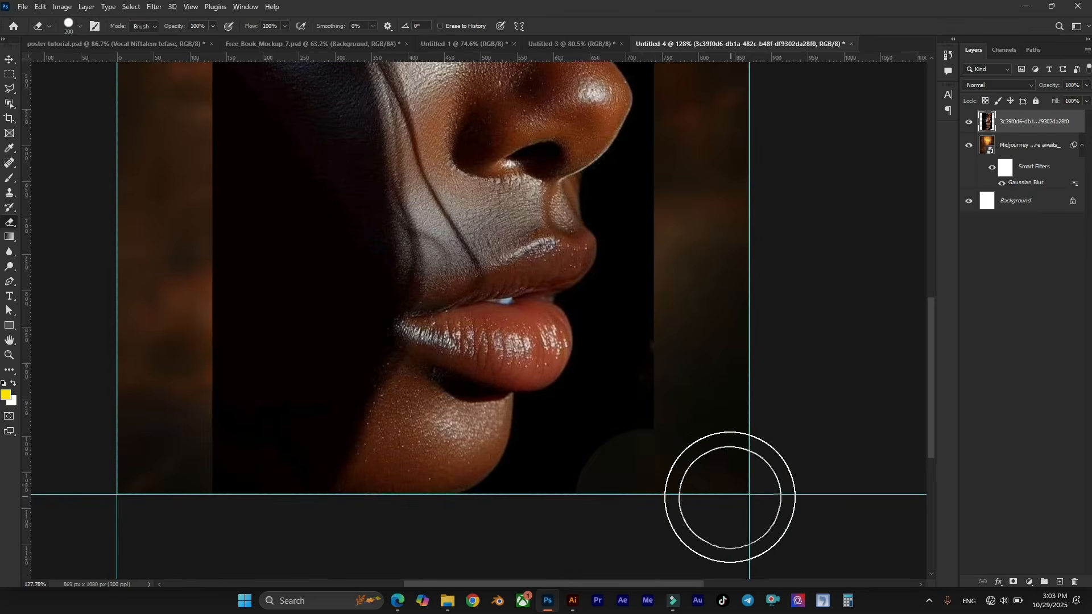
Step: Move the portrait sideways so the face fills the left side of the poster, leaving the blurred street exposed beside it
scroll(728, 495, "down", 2)
scroll(680, 451, "up", 1)
scroll(669, 473, "down", 4)
scroll(660, 438, "up", 1)
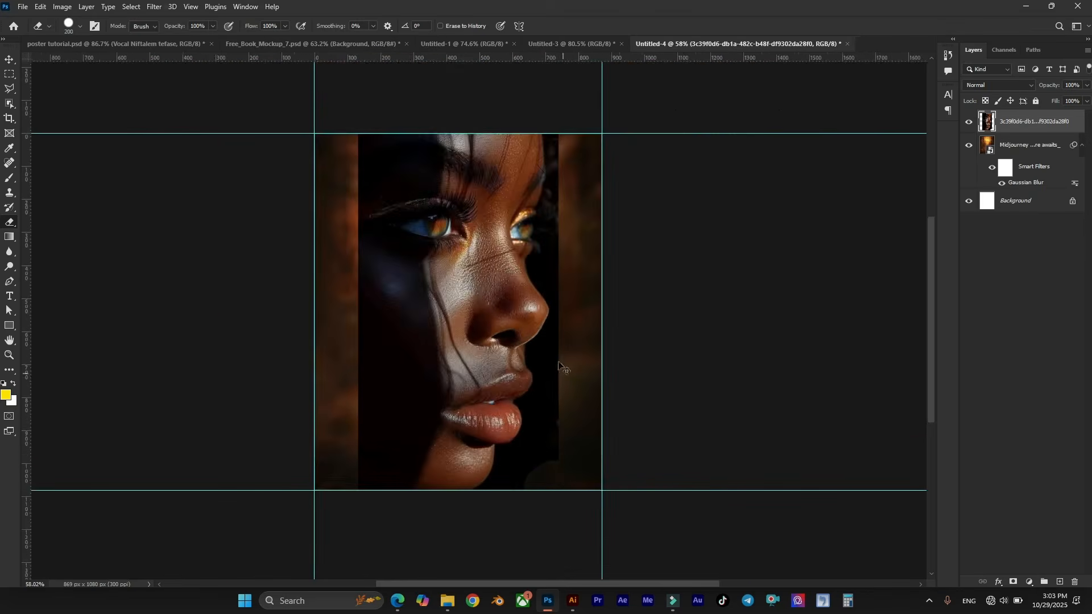
scroll(546, 341, "left", 1)
scroll(517, 273, "up", 3)
scroll(518, 273, "up", 1)
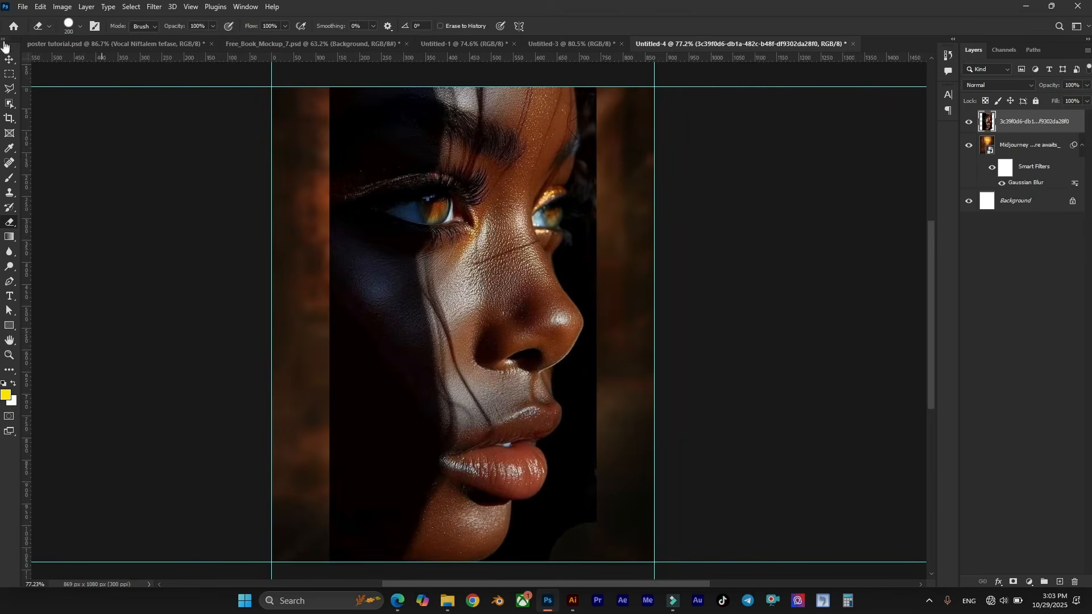
left_click(10, 60)
left_click_drag(487, 268, 399, 245)
Step: Set the portrait layer's blend mode to Color Dodge
scroll(436, 229, "right", 3)
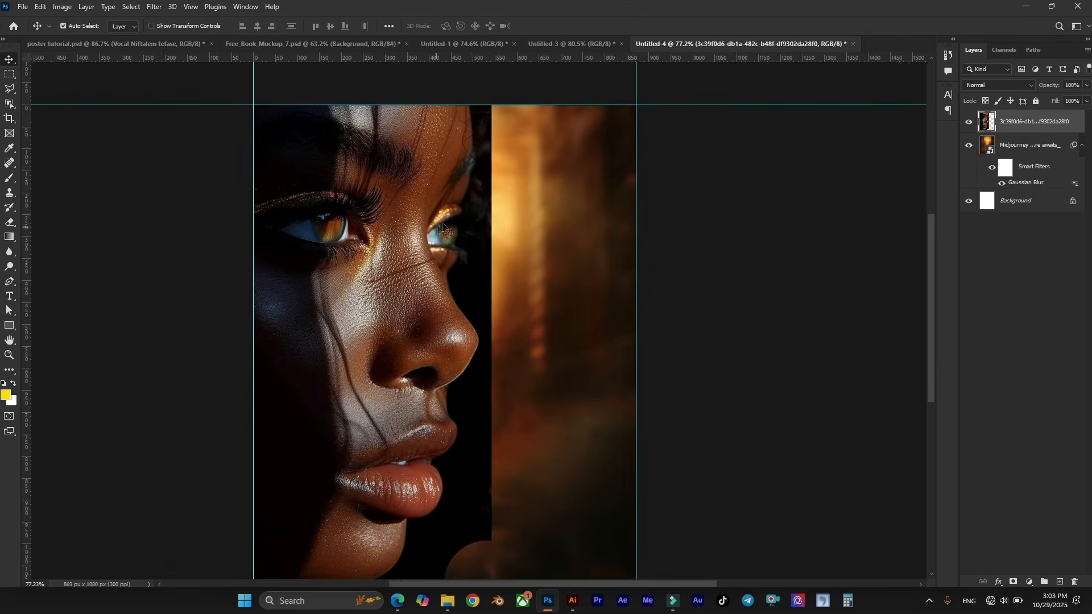
scroll(446, 227, "right", 1)
scroll(433, 222, "up", 1)
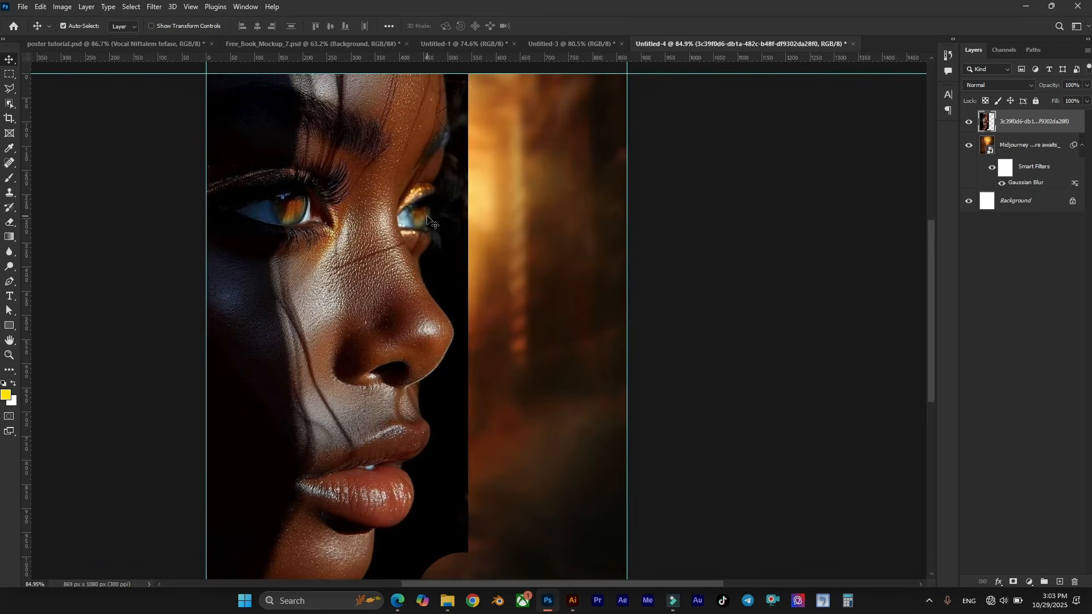
scroll(432, 213, "right", 2)
scroll(448, 205, "up", 1)
scroll(448, 204, "up", 1)
scroll(447, 205, "down", 1)
scroll(448, 206, "right", 2)
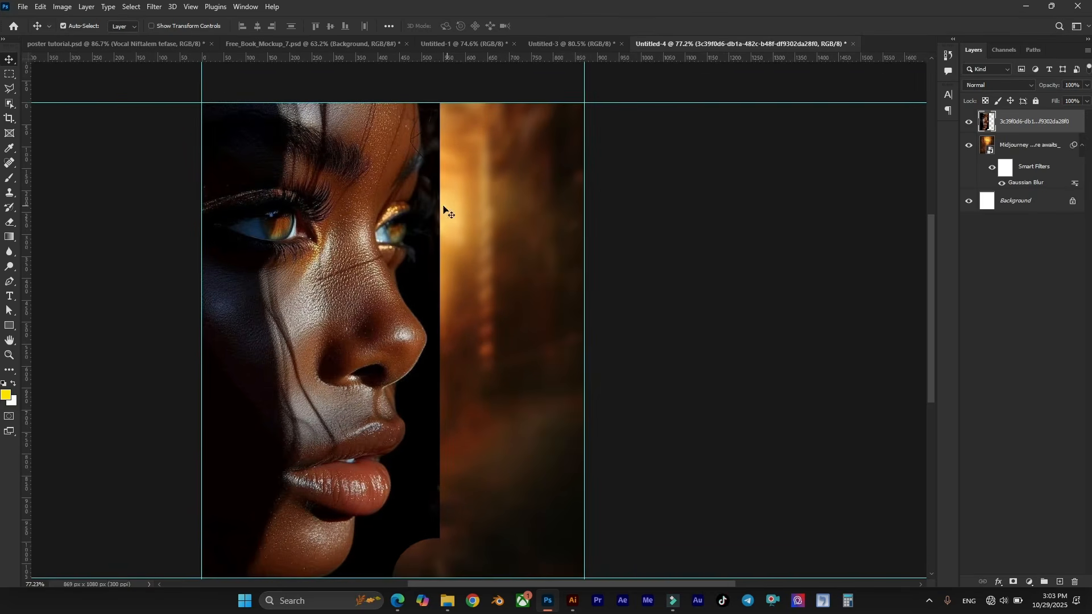
scroll(444, 205, "left", 1)
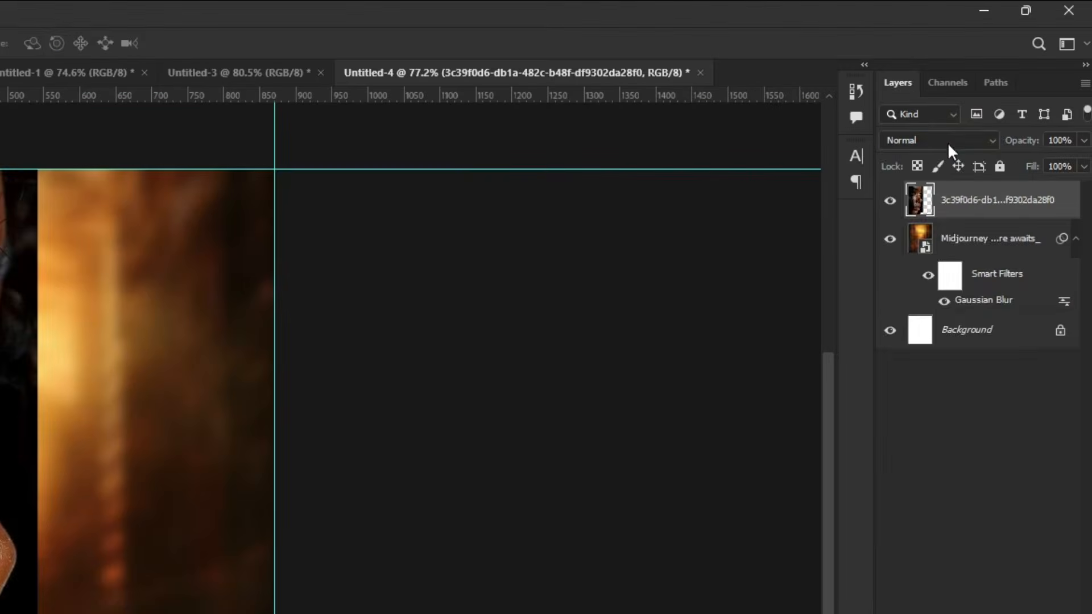
left_click(1003, 86)
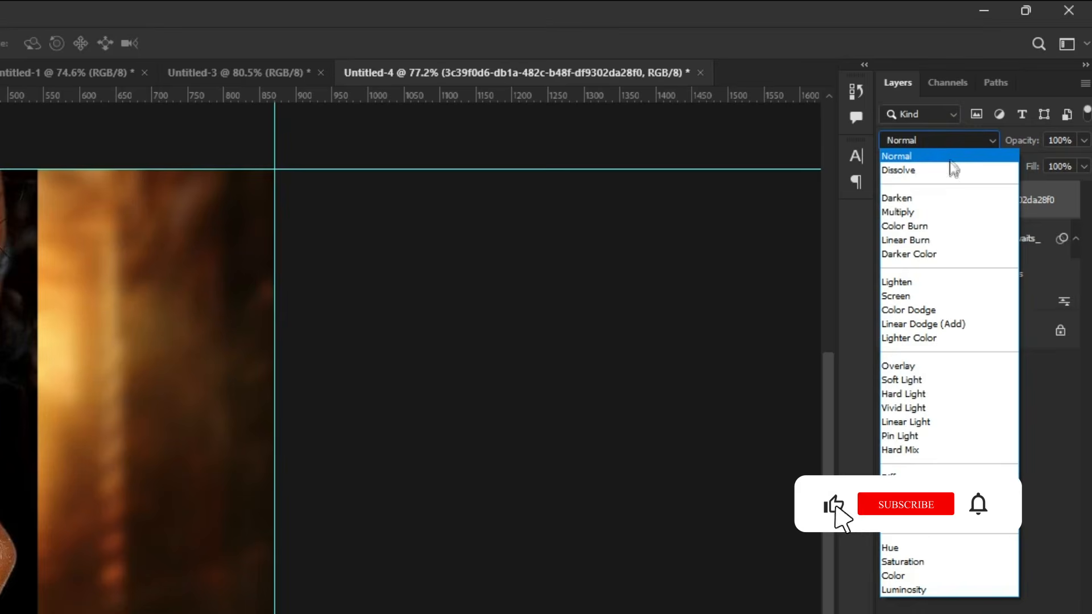
left_click(935, 312)
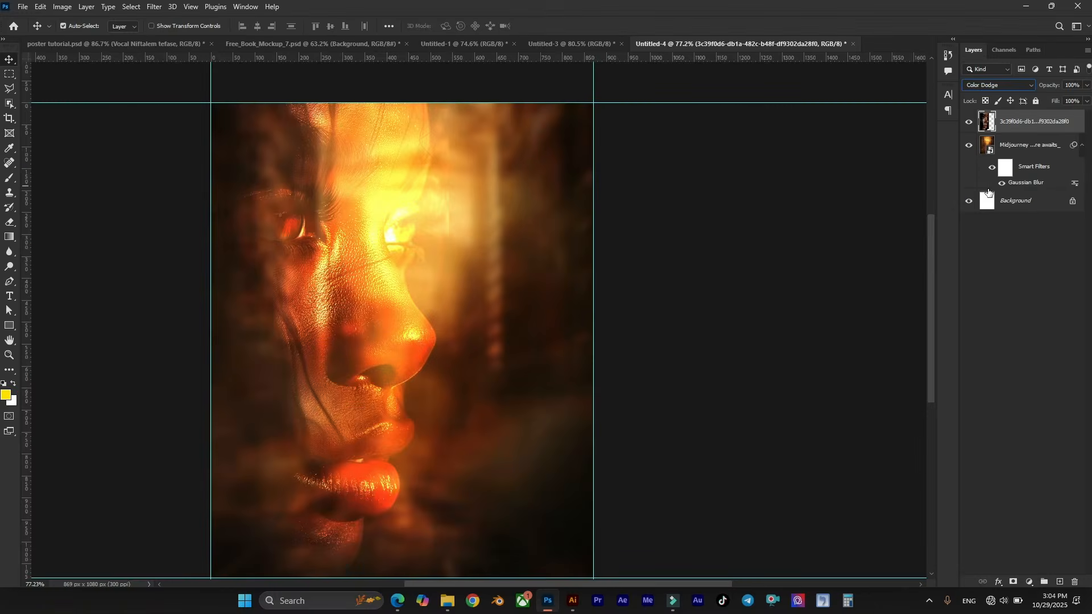
Step: Add a Gradient fill layer directly above the blurred city street layer
key("ctrl")
left_click(1023, 147)
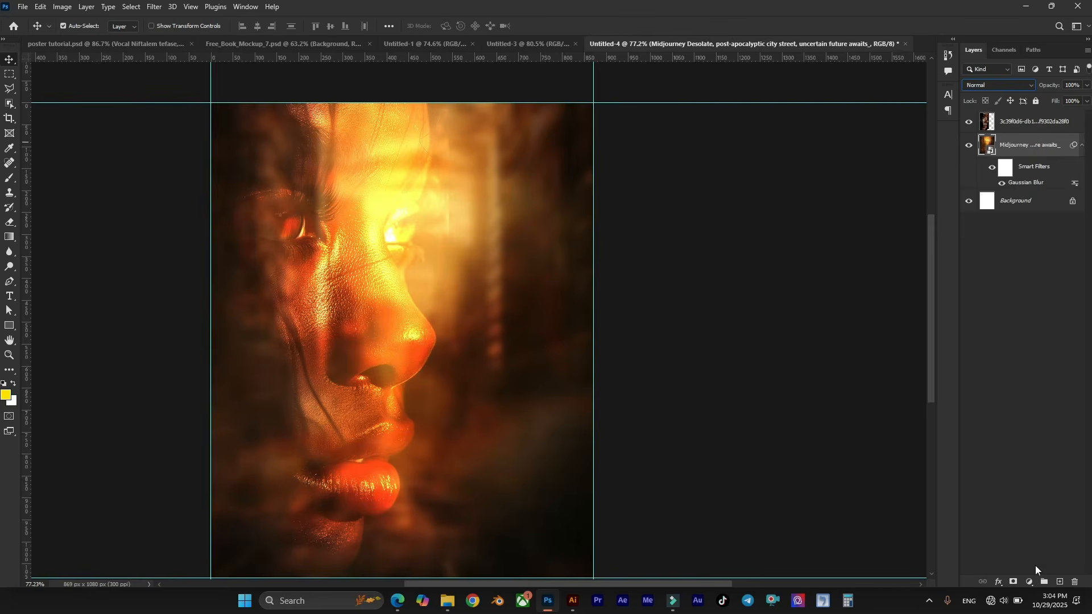
left_click(1030, 582)
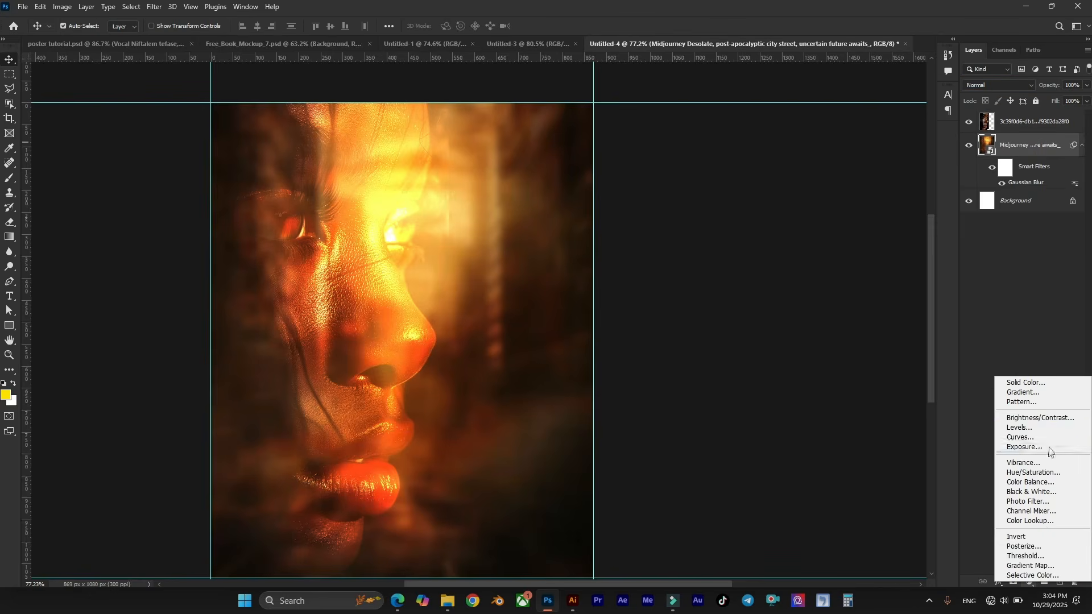
left_click(1036, 393)
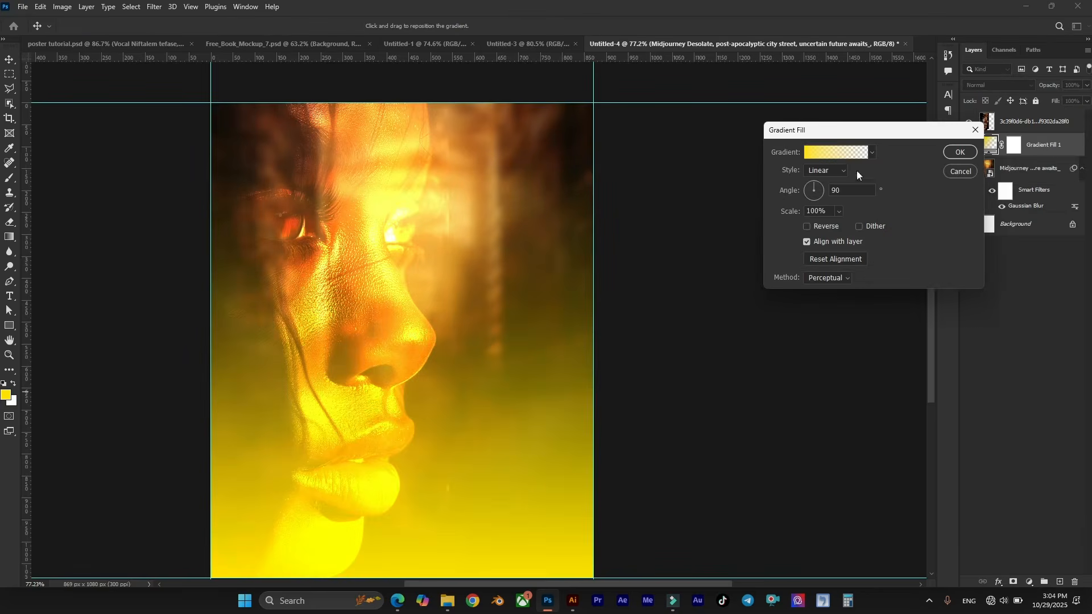
Step: Recolor the gradient's starting stop to dark brown #251207, sampling dark tones from the poster and refining the shade
left_click(832, 154)
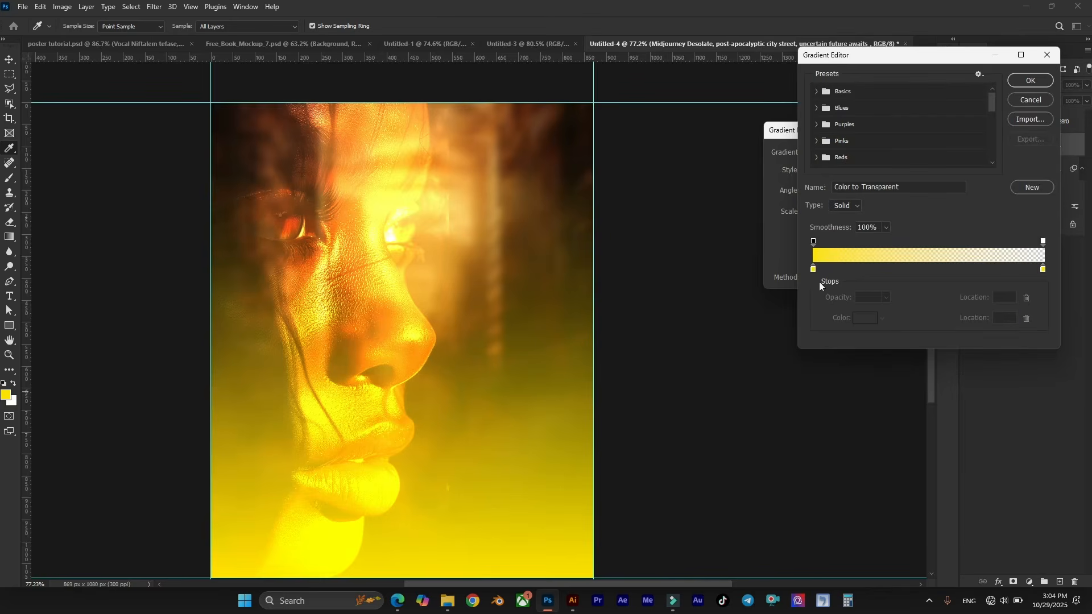
double_click(814, 270)
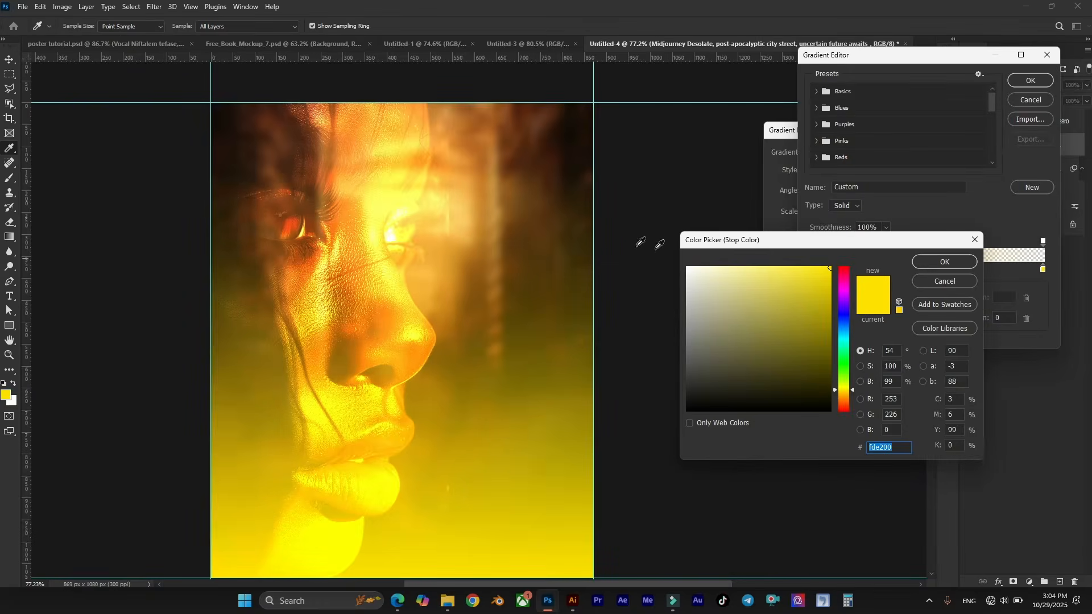
left_click(574, 152)
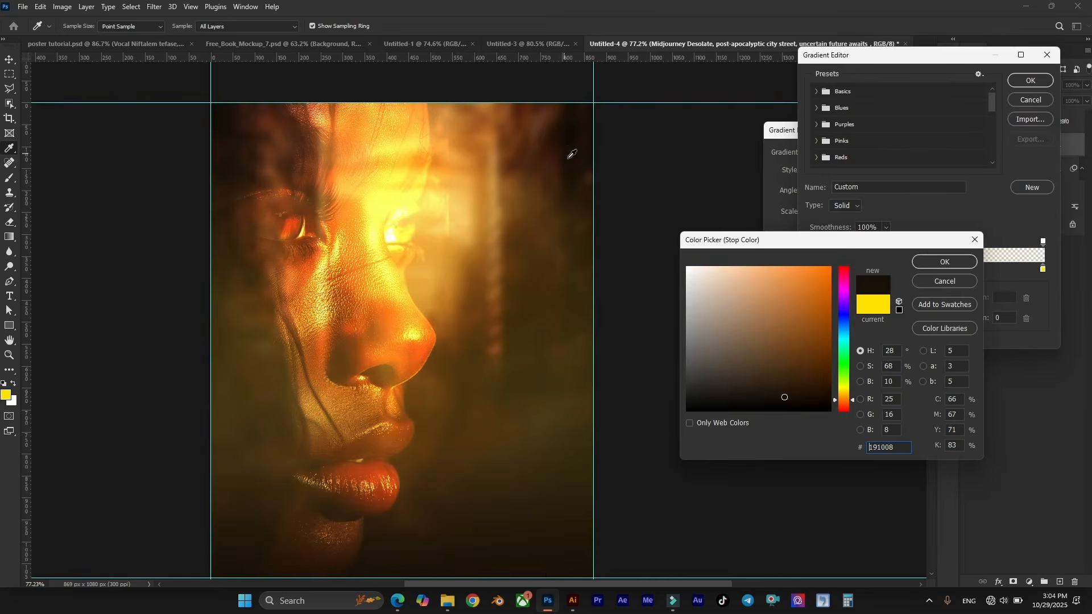
left_click(565, 174)
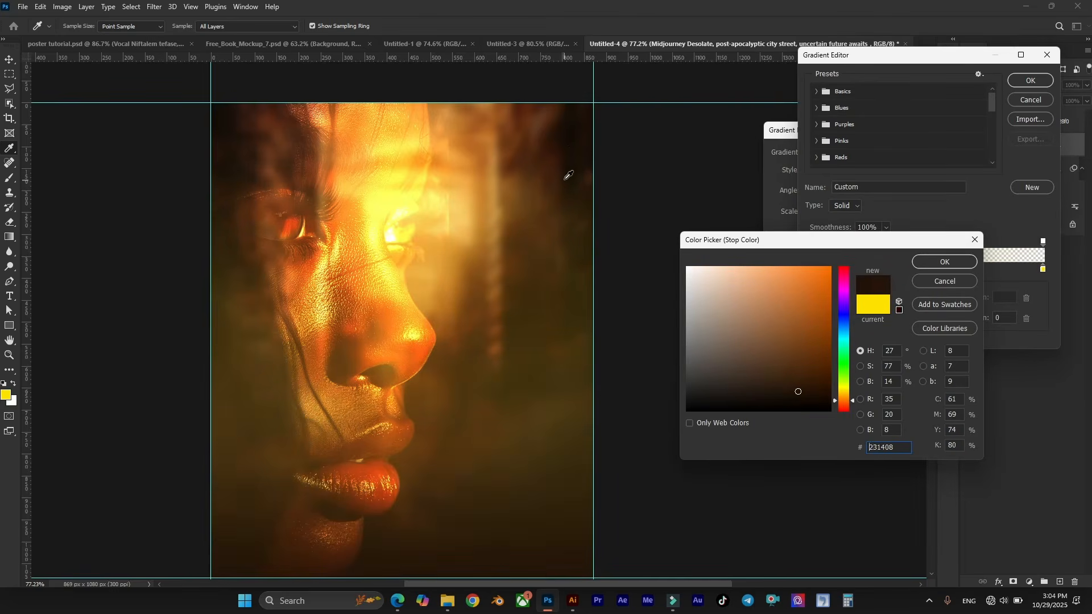
left_click(556, 171)
left_click(544, 164)
left_click(548, 159)
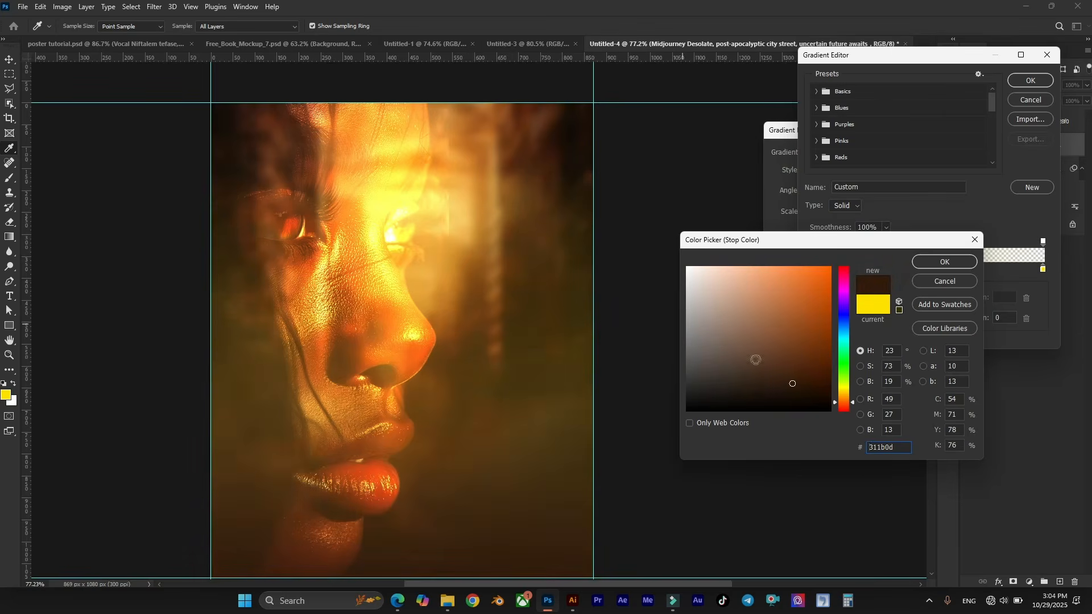
left_click(805, 391)
left_click(806, 391)
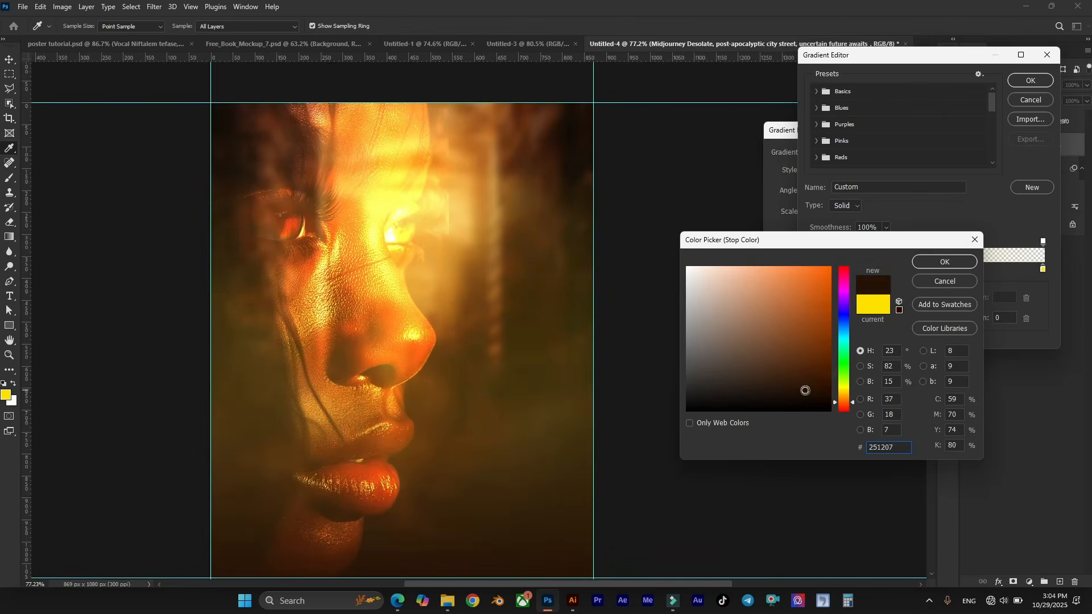
left_click(949, 261)
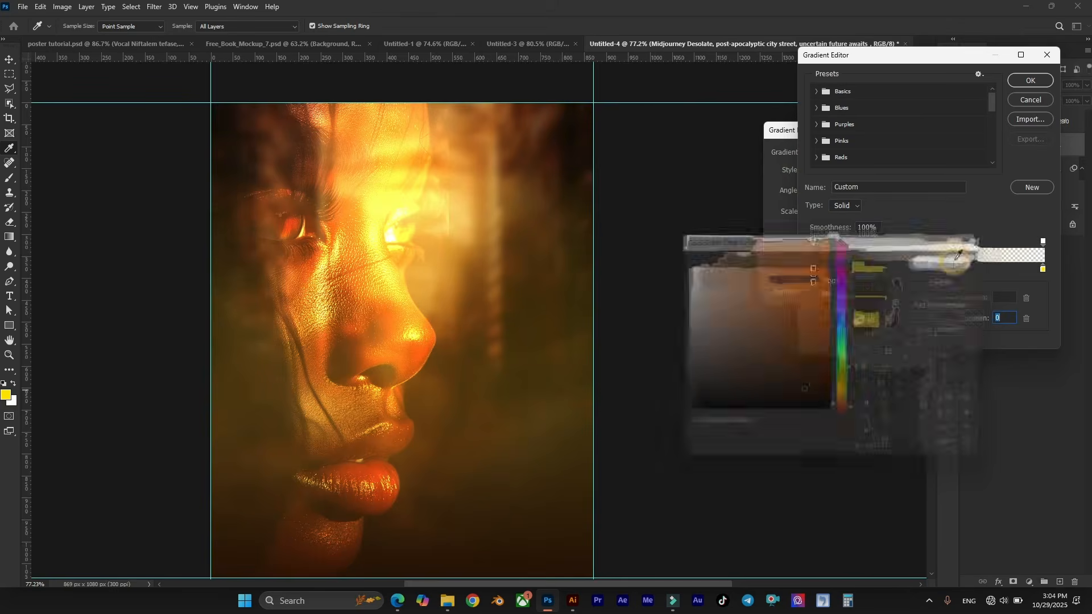
Step: Set the gradient's ending stop to warm tan #c28940 sampled from the glowing background, and apply the gradient fill
double_click(1043, 269)
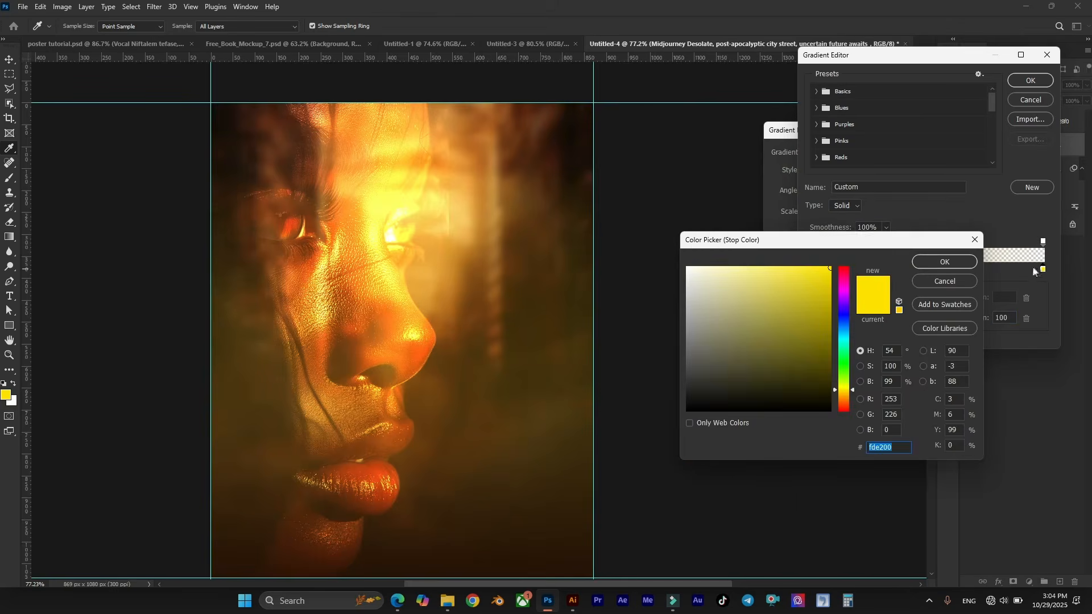
left_click(514, 182)
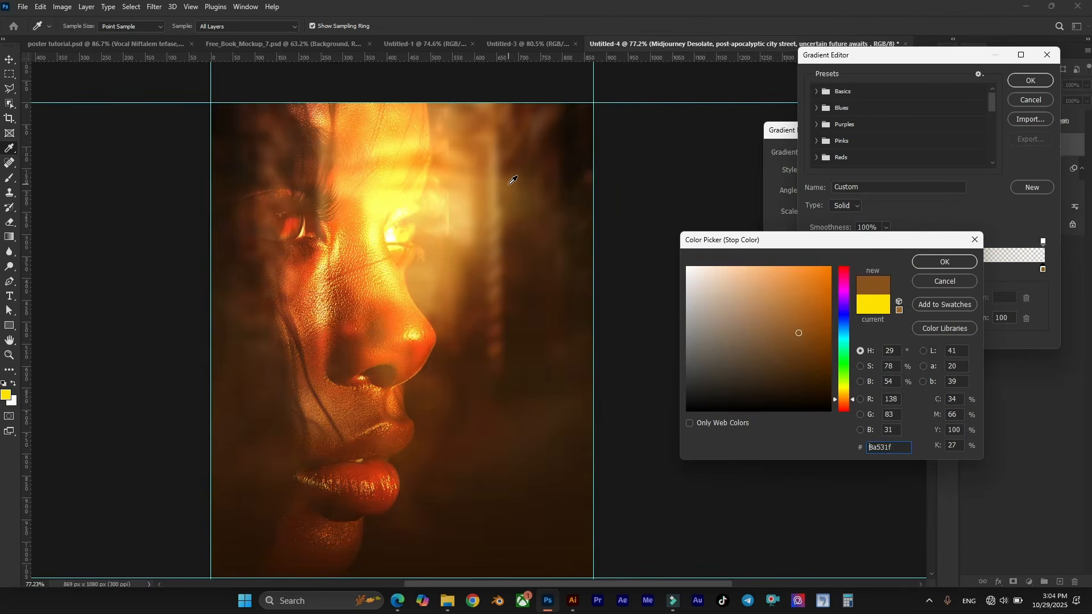
left_click(504, 180)
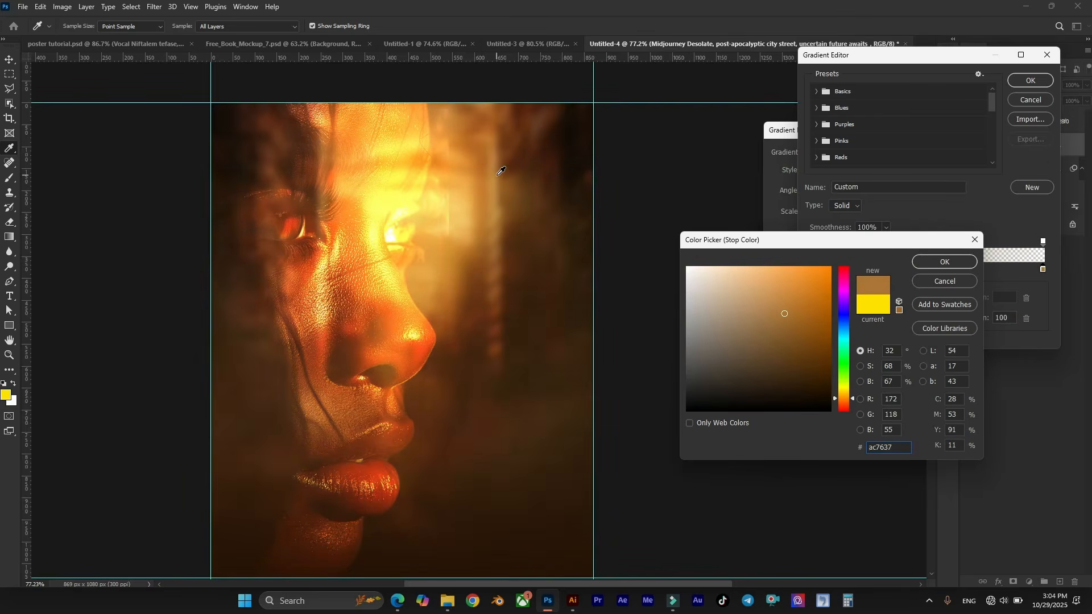
left_click(502, 175)
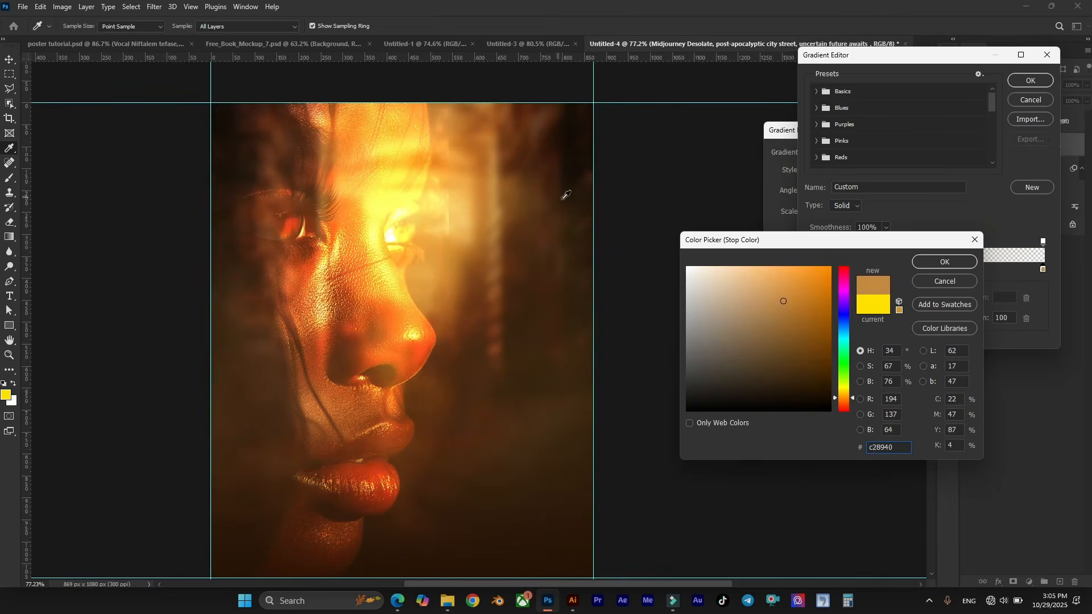
left_click(953, 263)
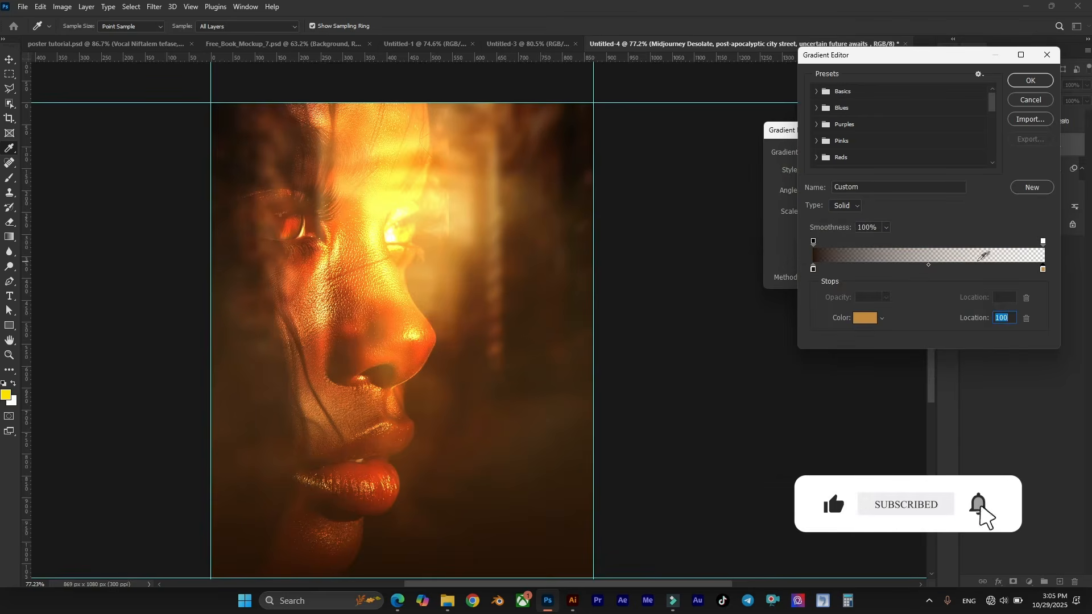
left_click(1031, 80)
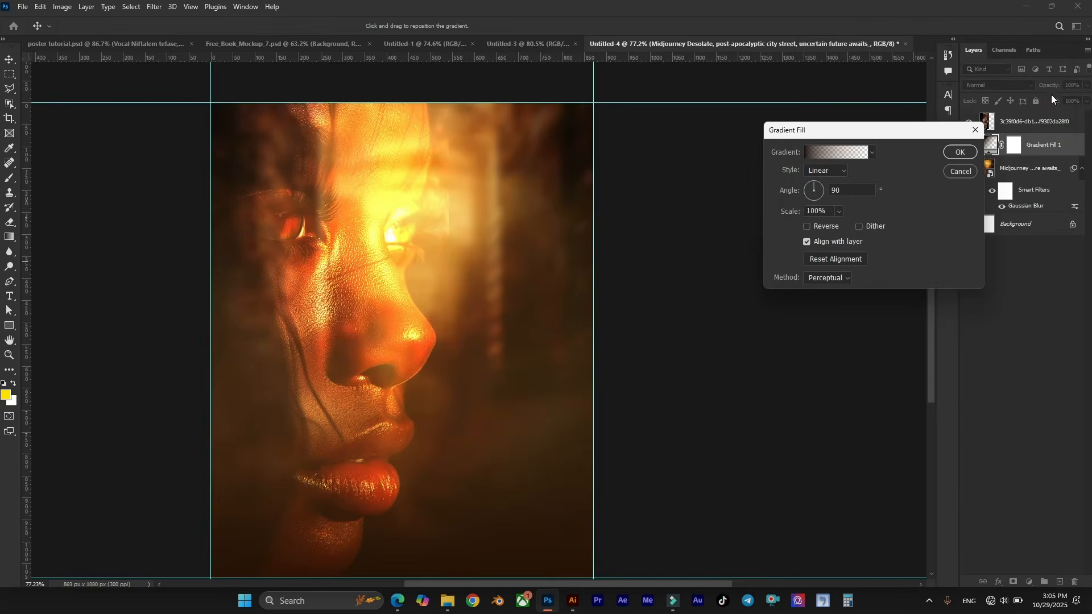
left_click(959, 151)
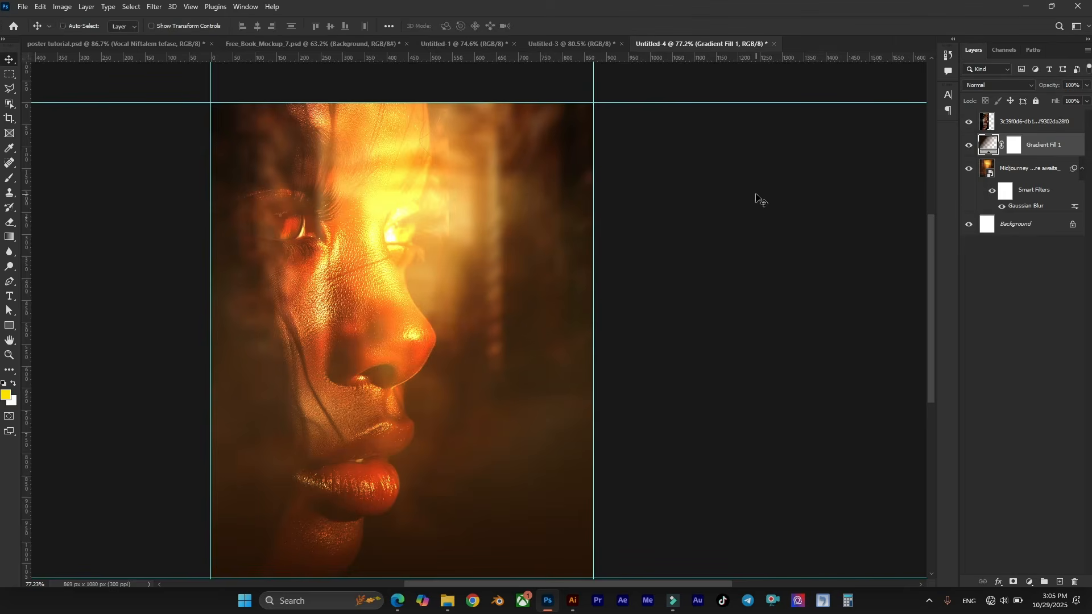
Step: Add a new blank layer above the portrait layer
scroll(634, 190, "up", 1)
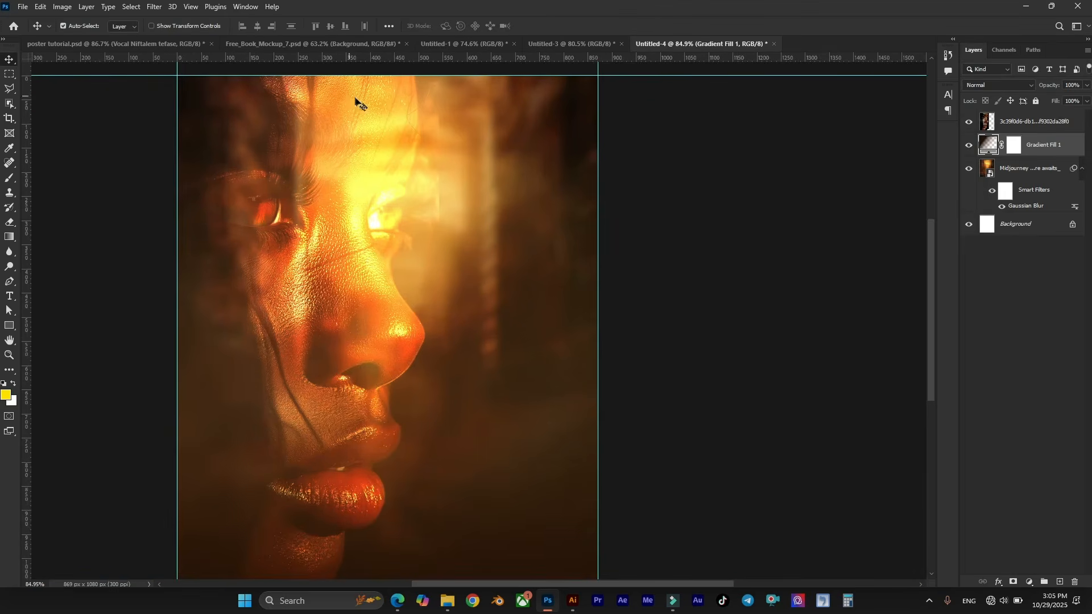
left_click_drag(329, 104, 332, 104)
scroll(458, 161, "down", 2)
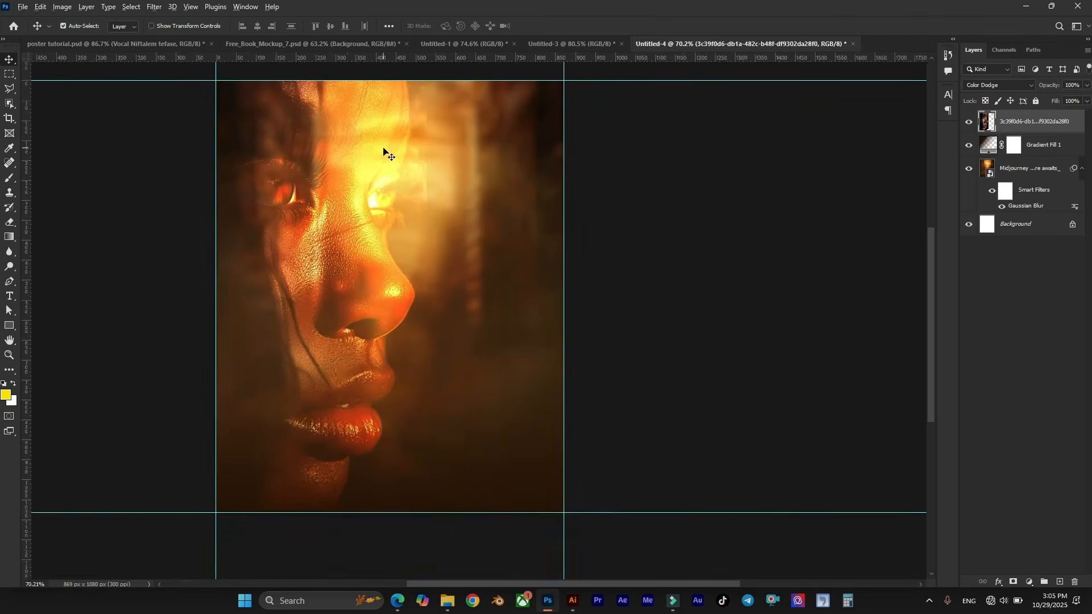
scroll(400, 150, "up", 1)
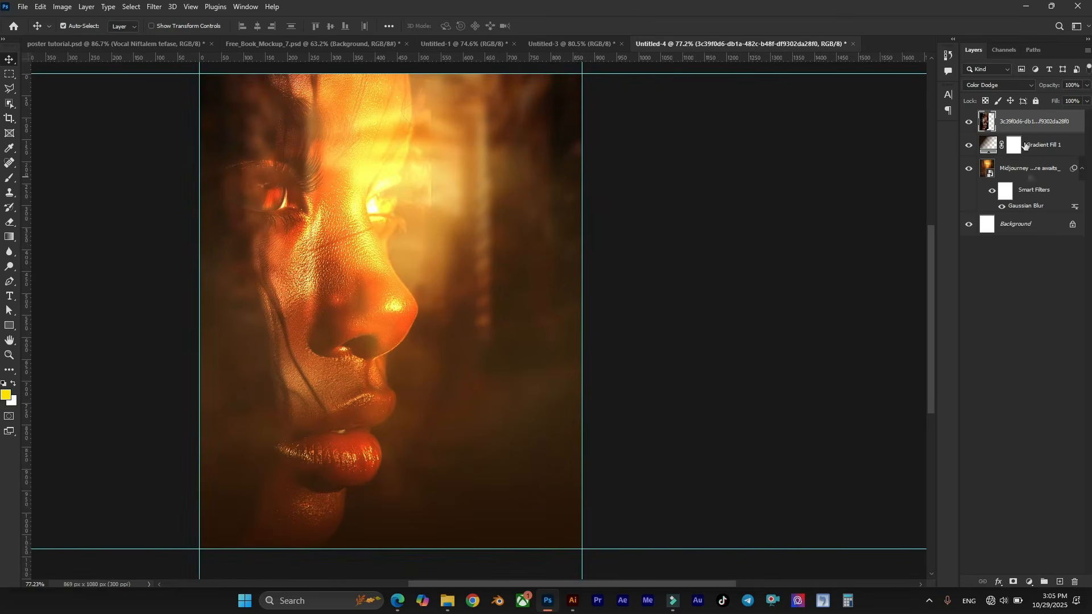
left_click(1060, 582)
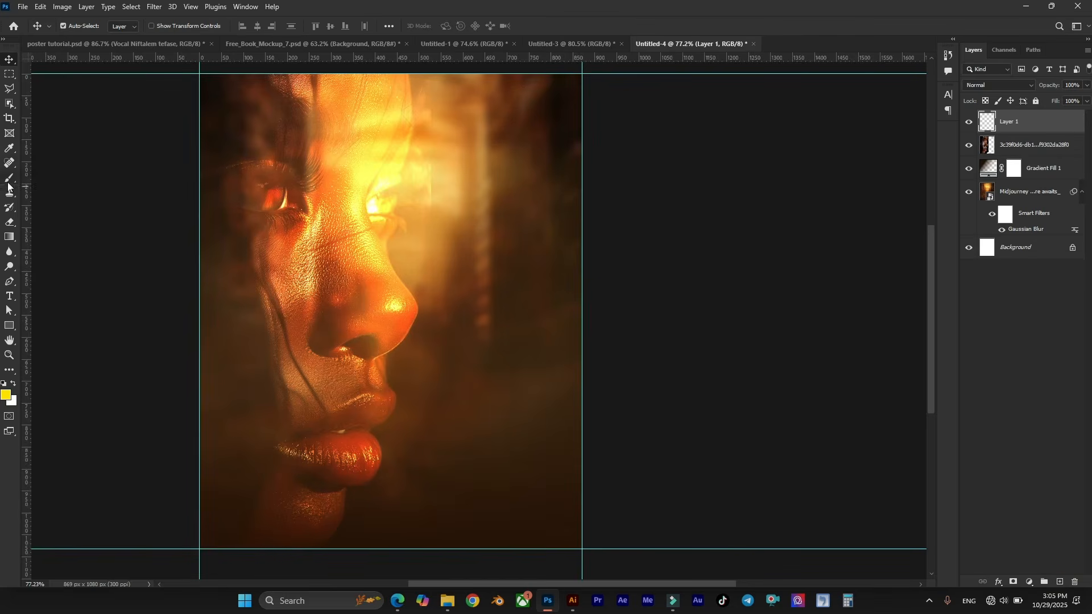
Step: Activate the Brush tool with a soft round tip at 900 px size and 0% hardness
left_click_drag(9, 178, 58, 184)
left_click(56, 182)
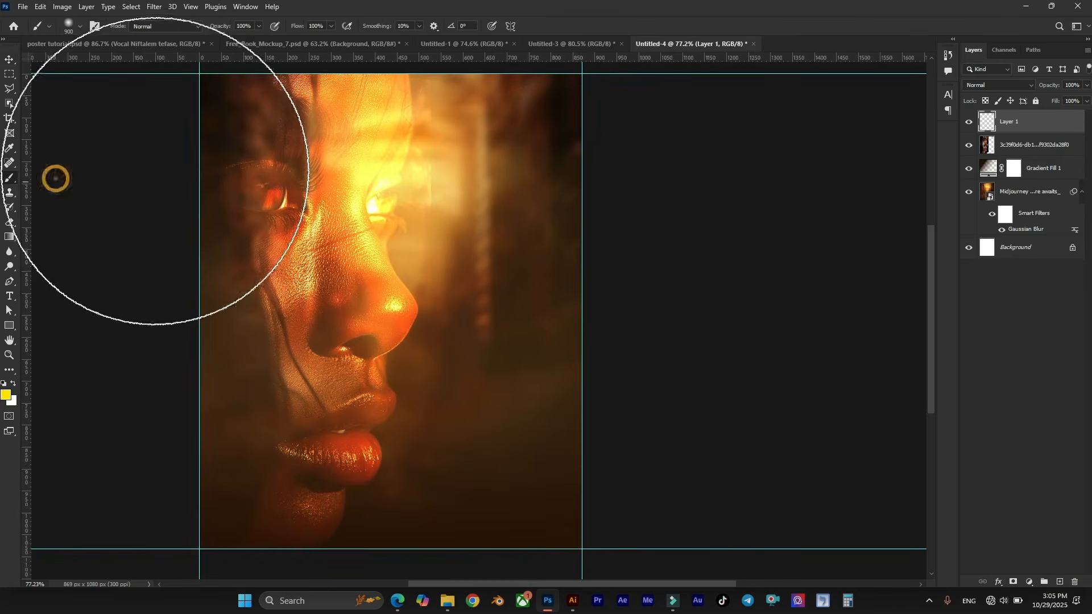
left_click(79, 27)
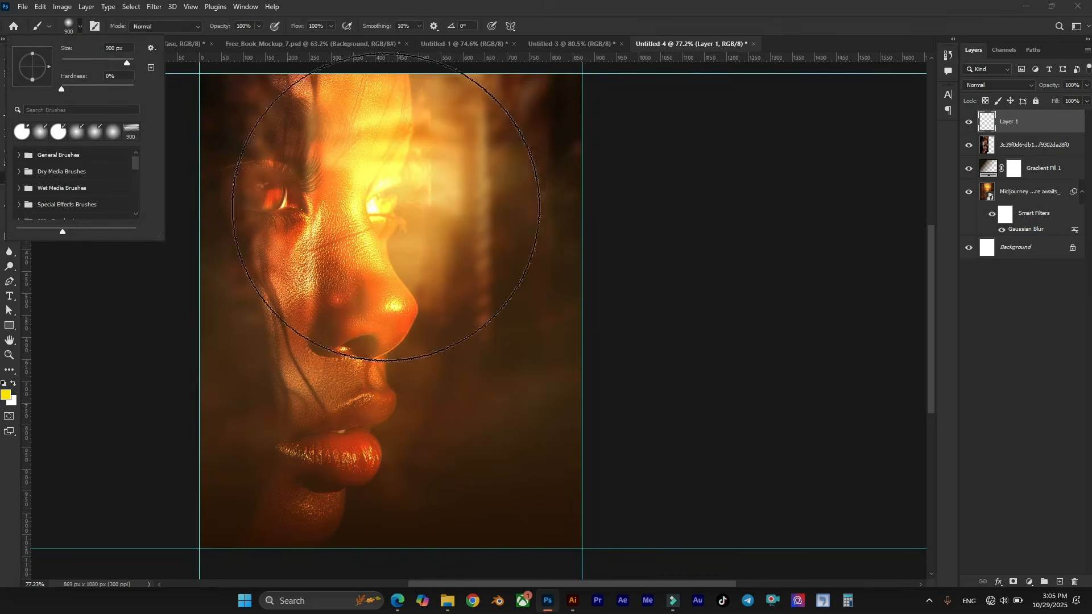
left_click(787, 183)
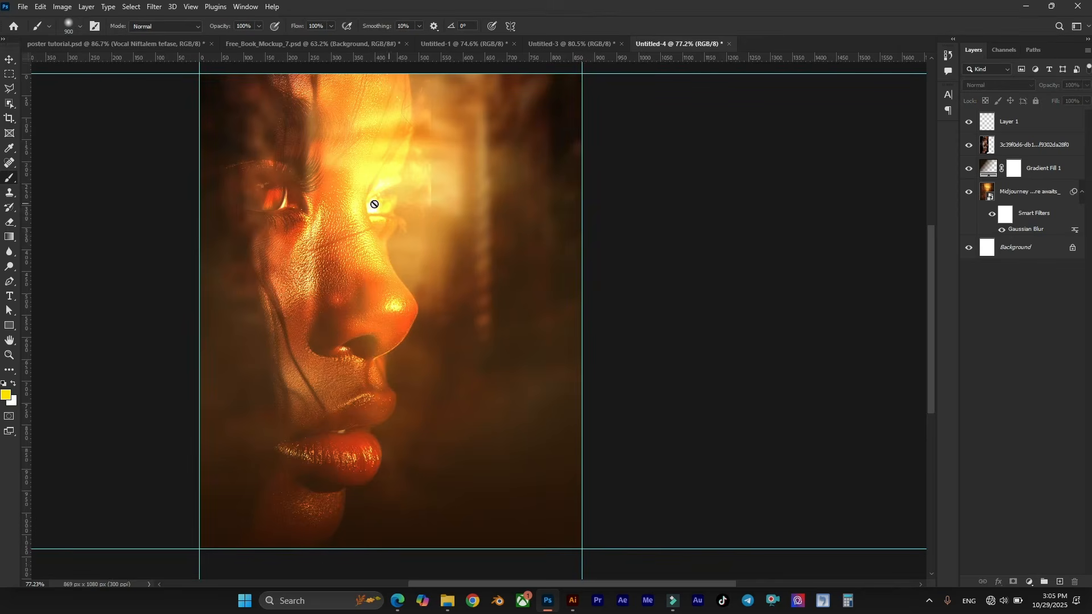
left_click(1024, 122)
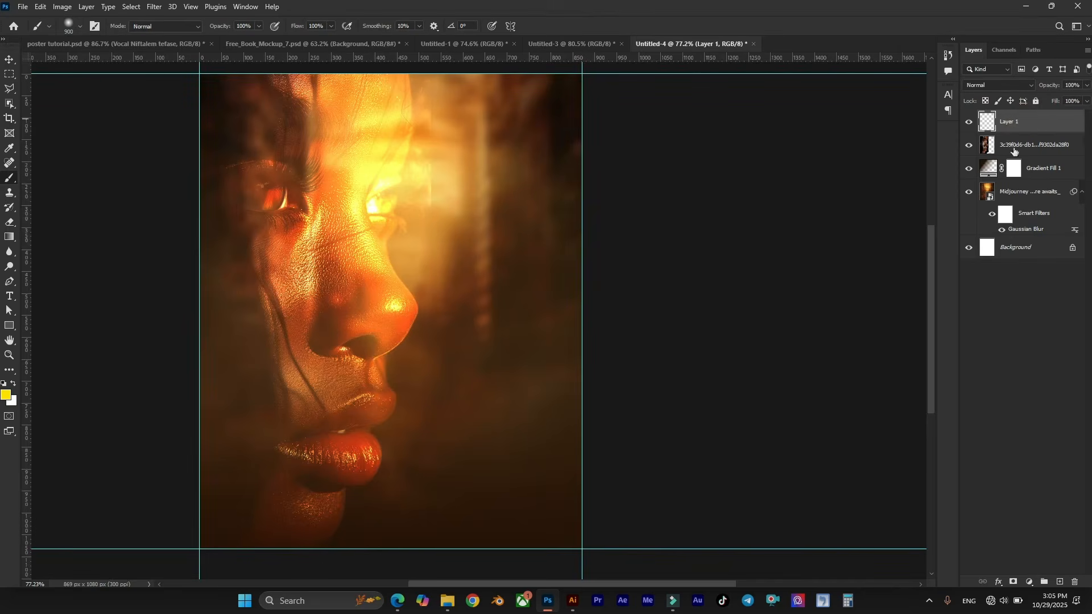
left_click(1039, 192)
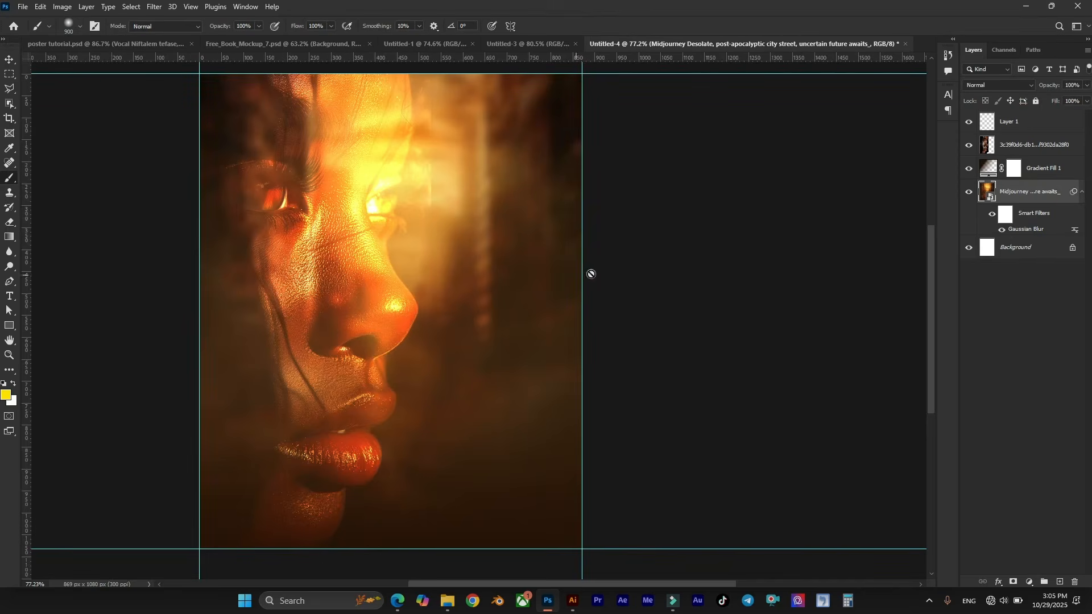
left_click(1034, 344)
scroll(817, 241, "left", 1)
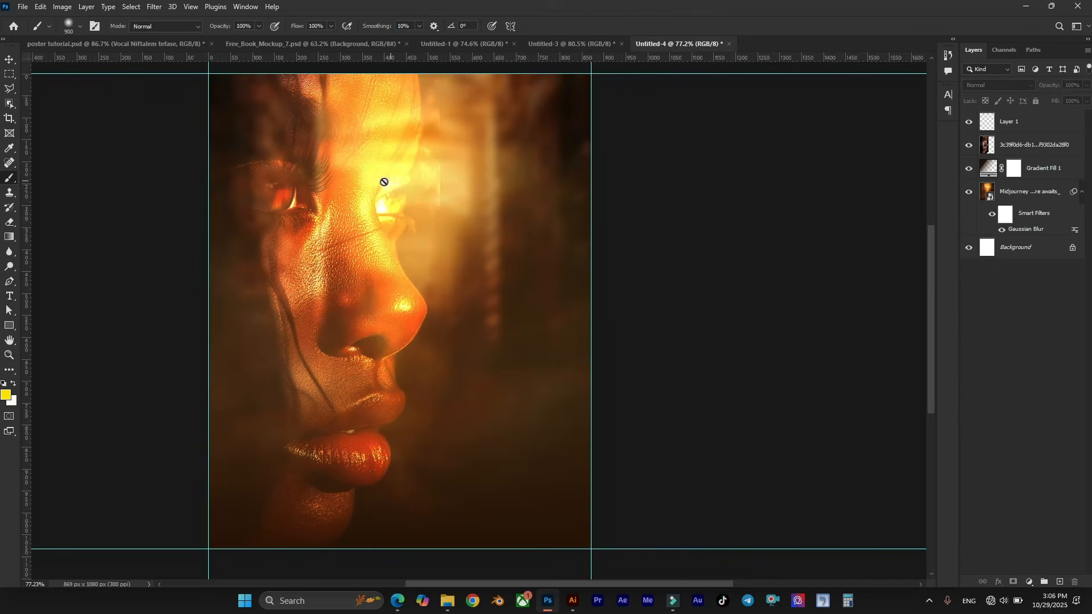
Step: Set the foreground color to a warm golden yellow, sampling the bright glow on the face and refining the shade
left_click(10, 177)
left_click(393, 170, "alt")
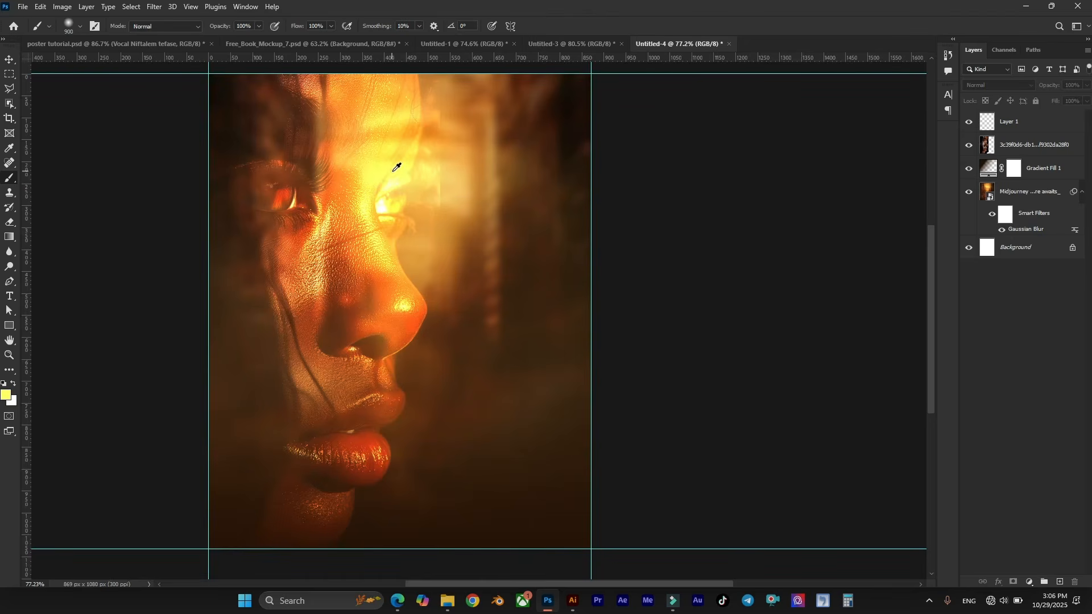
left_click(5, 396)
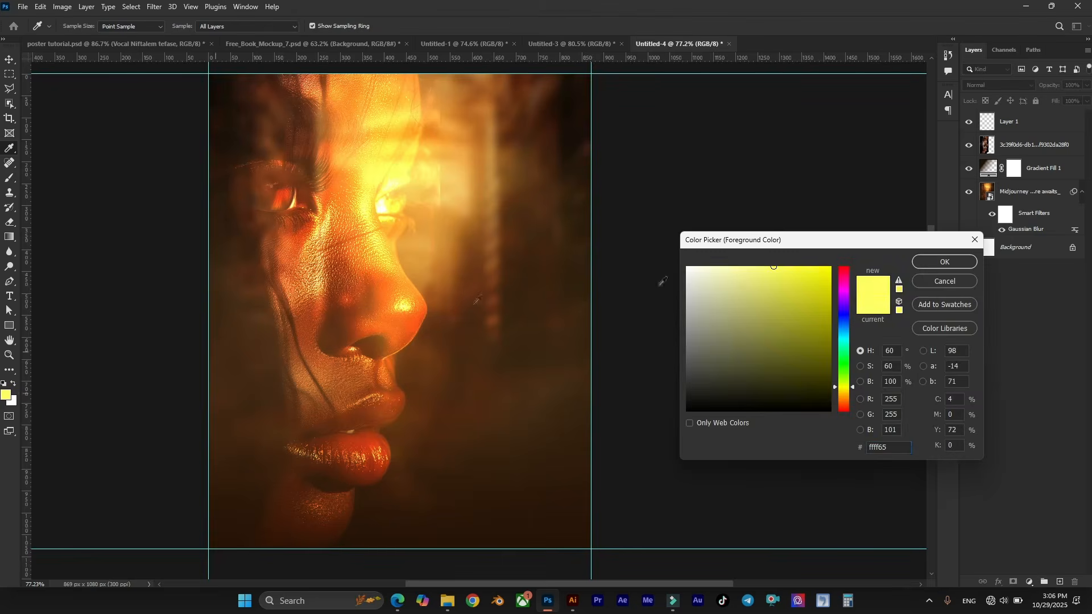
left_click(809, 270)
left_click_drag(847, 398, 852, 391)
left_click(954, 261)
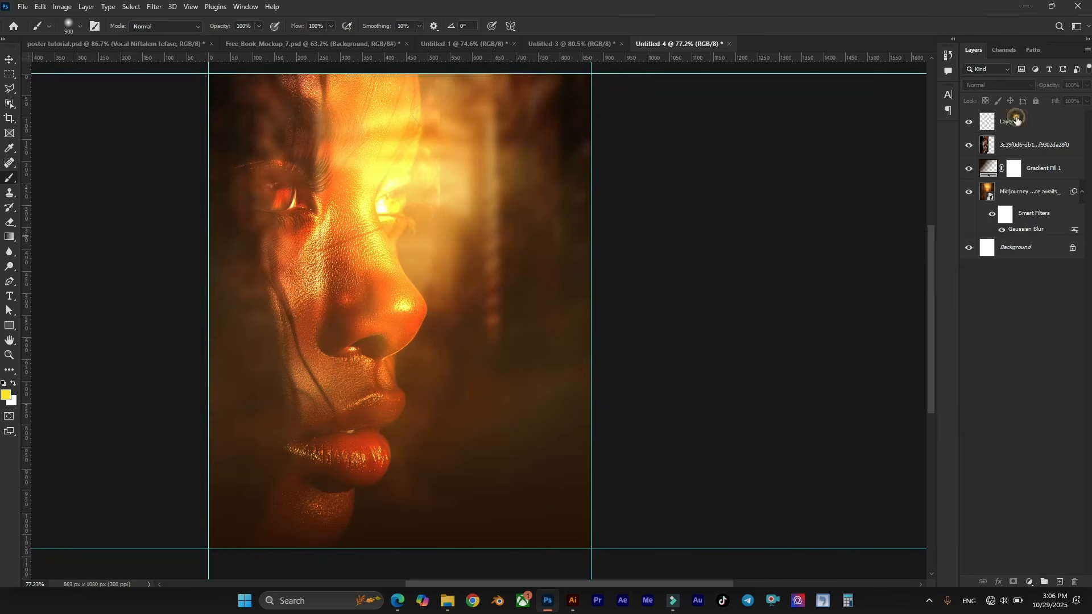
Step: Paint a soft yellow glow around the woman's far eye on the blank top layer and lower that layer's opacity to 41%
left_click(1028, 130)
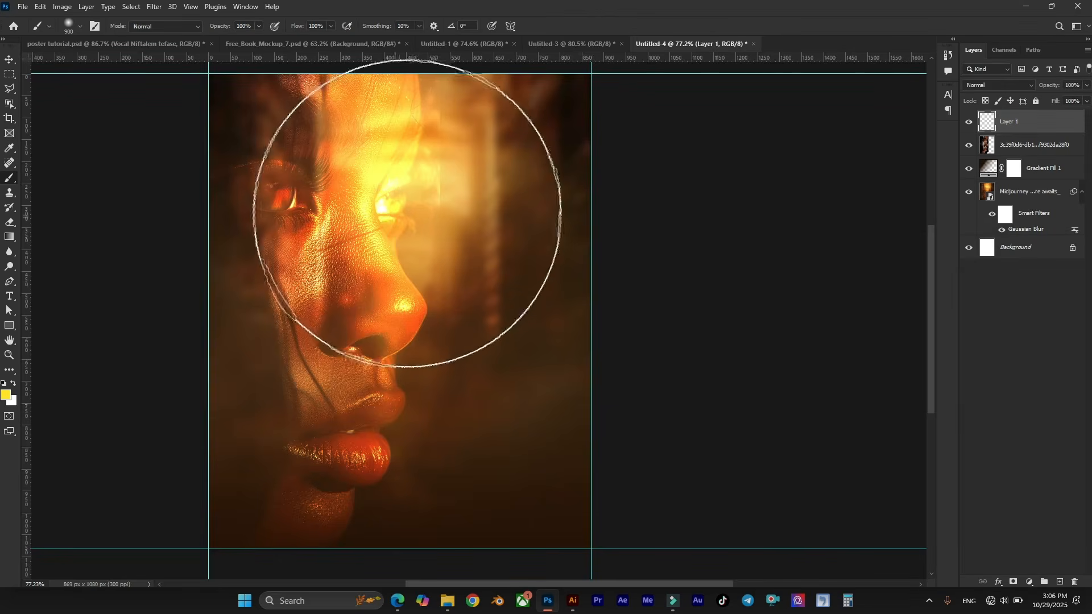
left_click(420, 205)
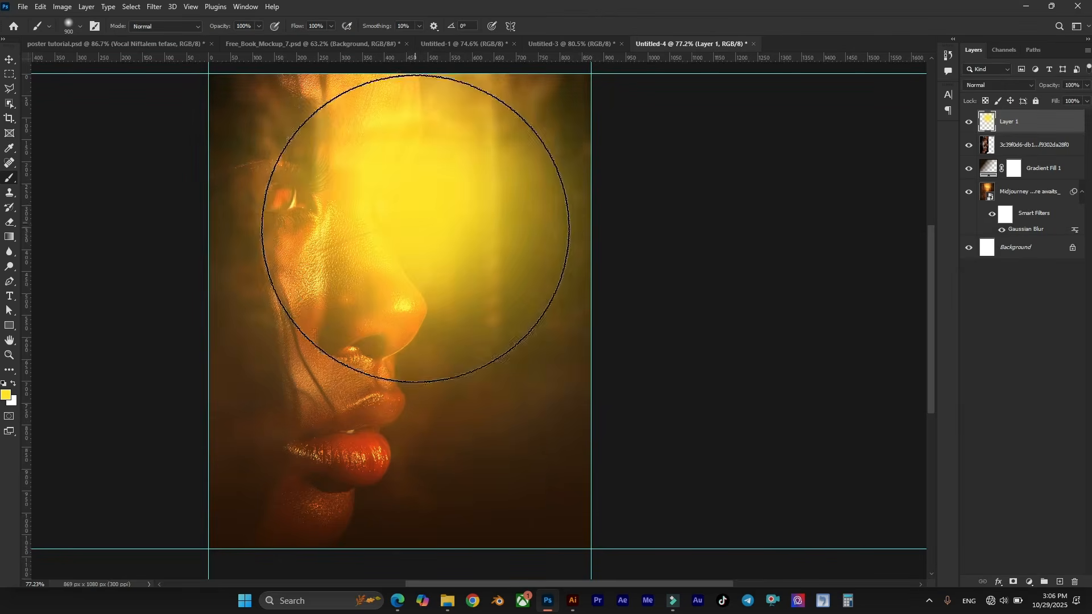
left_click(1088, 85)
left_click_drag(1063, 94, 1055, 98)
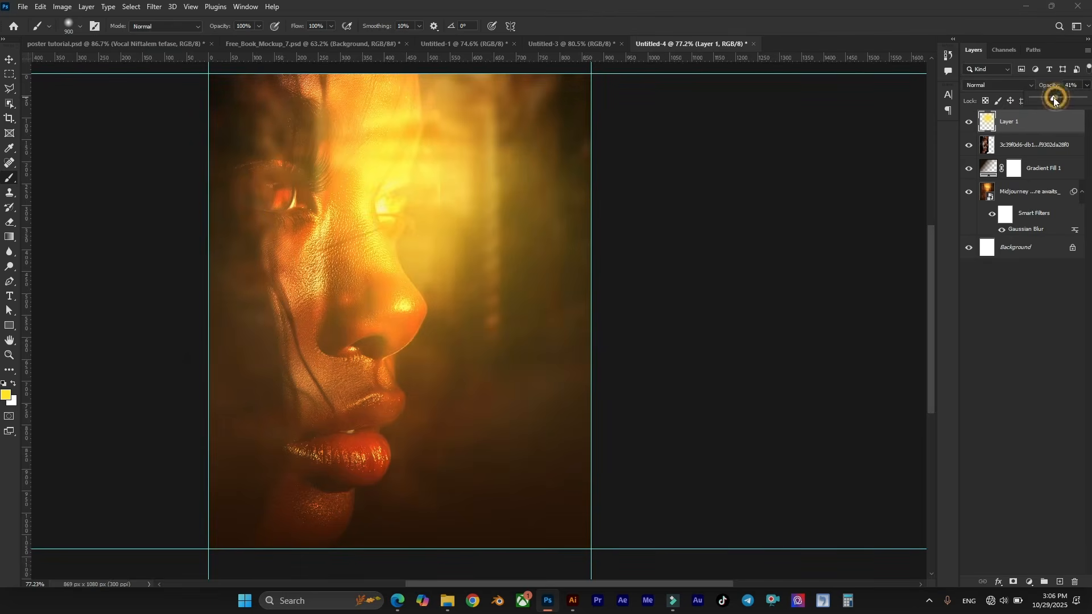
Step: Set the yellow glow layer to Lighten blending at 26% opacity and compare the poster with and without it
left_click(995, 84)
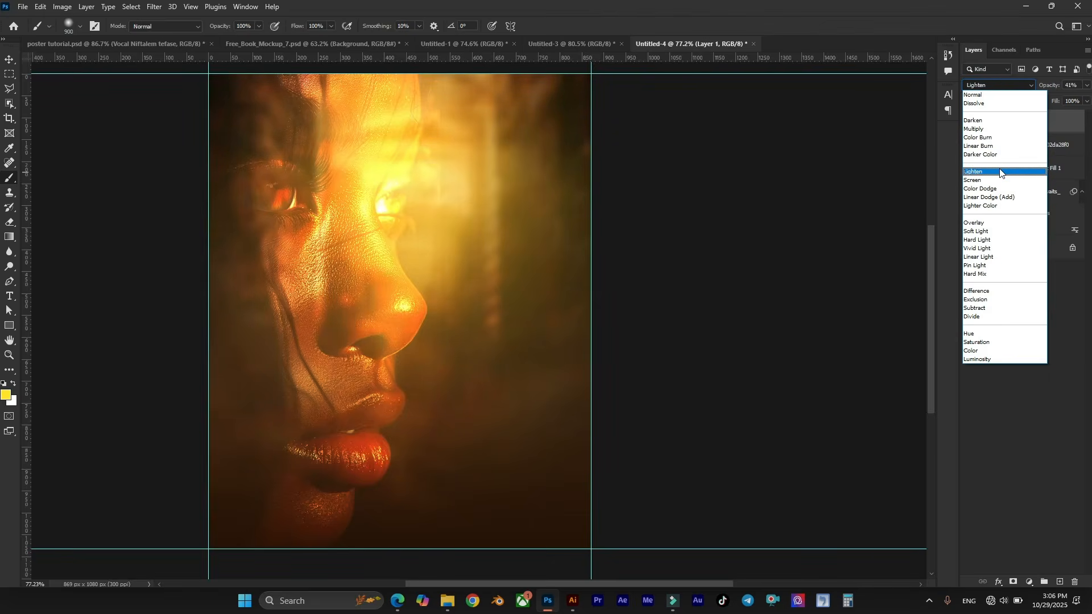
left_click(1000, 173)
left_click(1087, 85)
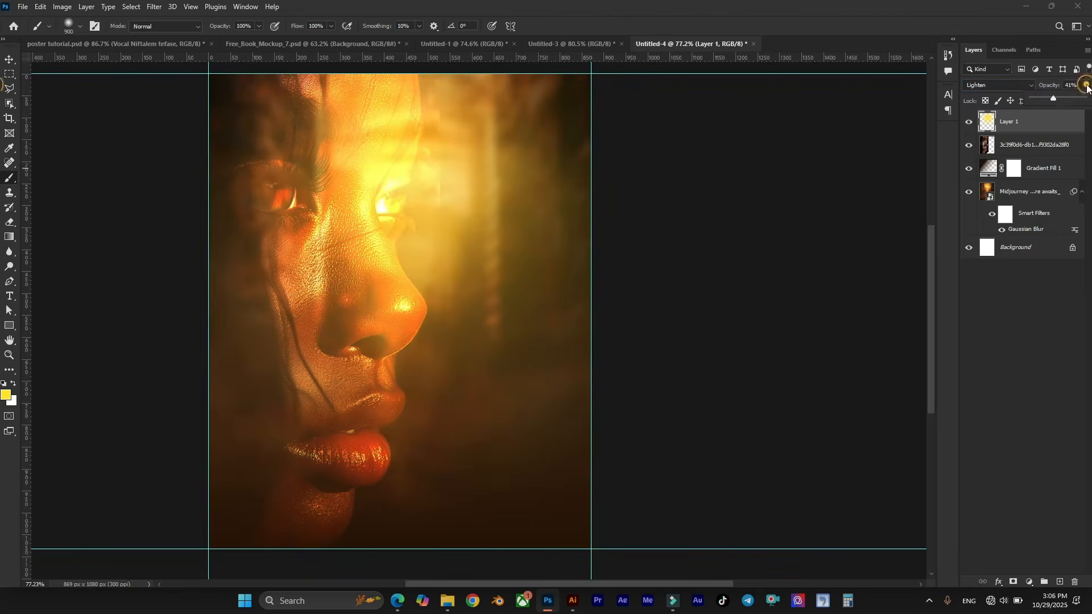
left_click_drag(1057, 98, 1046, 99)
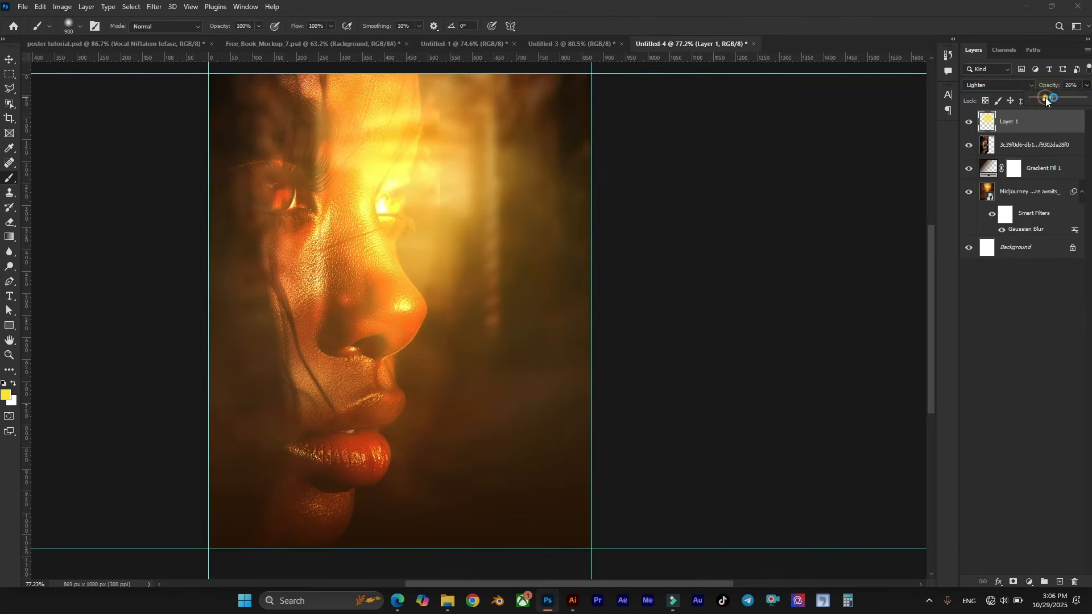
left_click(969, 124)
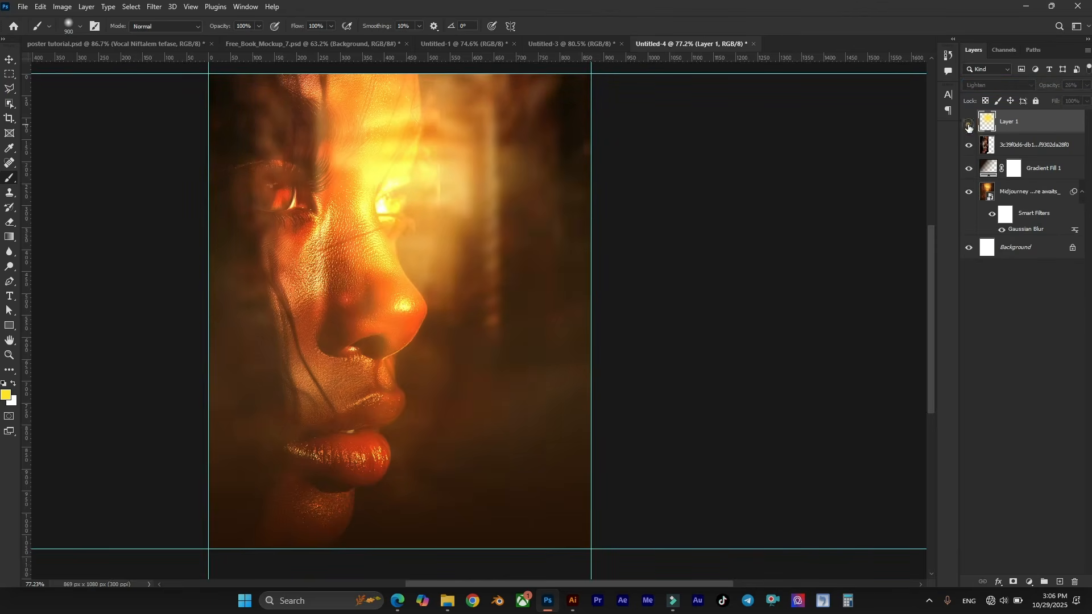
left_click(969, 124)
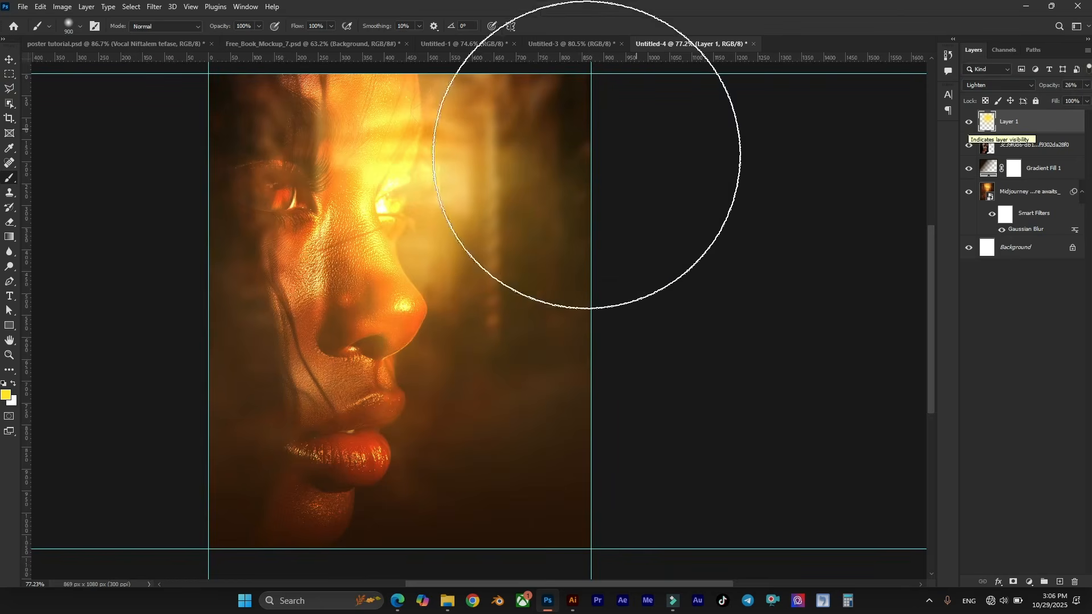
scroll(573, 259, "down", 1)
scroll(498, 232, "up", 1)
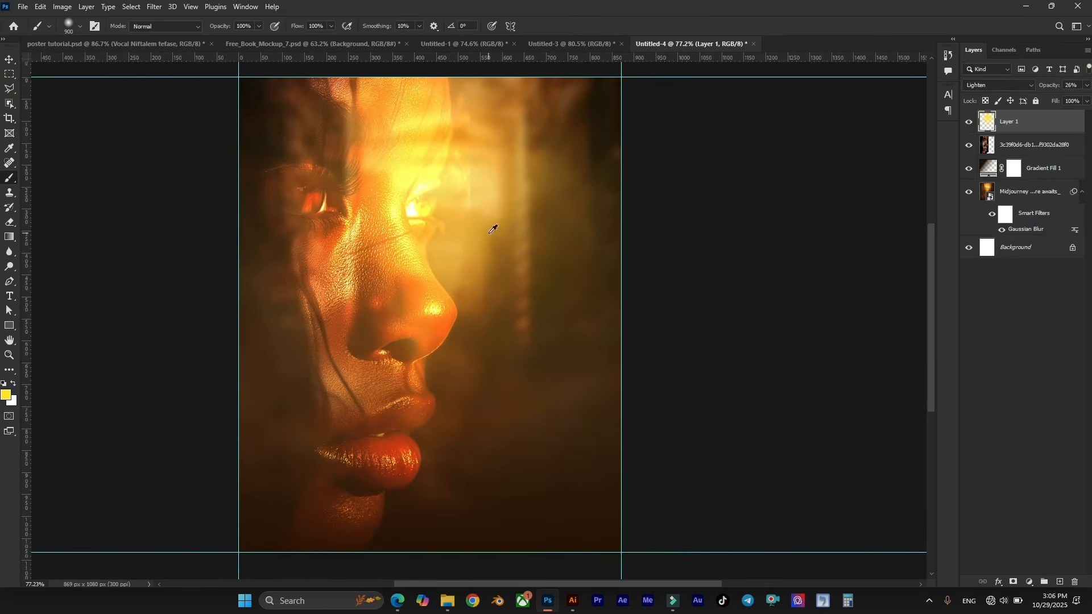
Step: Add a Color Lookup adjustment above the yellow glow layer using the Fuji ETERNA 250D Fuji 3510 (by Adobe).cube 3D LUT
left_click(11, 60)
scroll(450, 261, "right", 1)
scroll(449, 263, "up", 1)
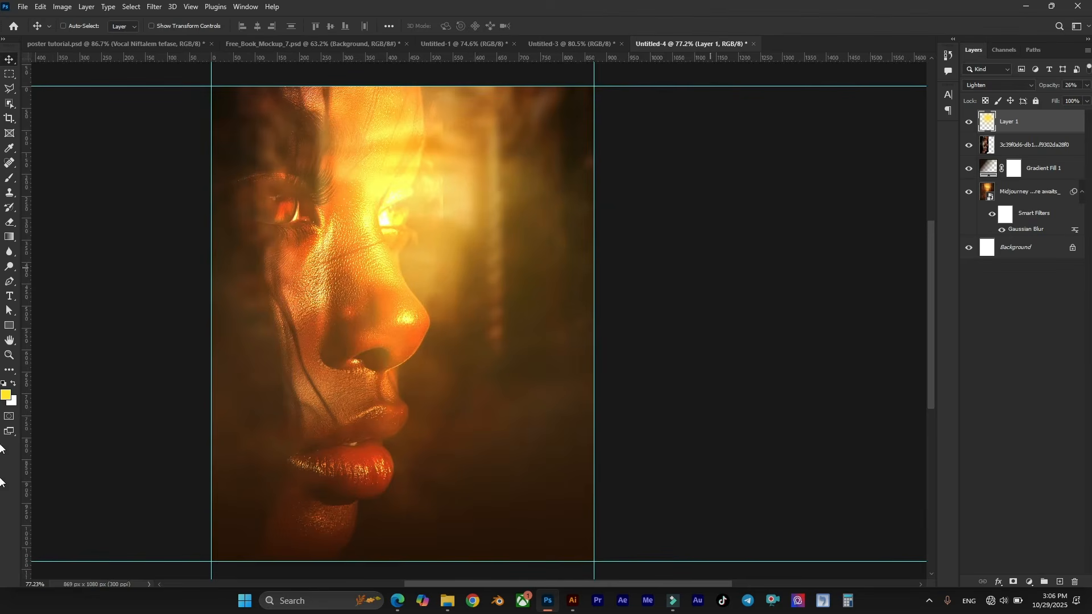
left_click(1030, 581)
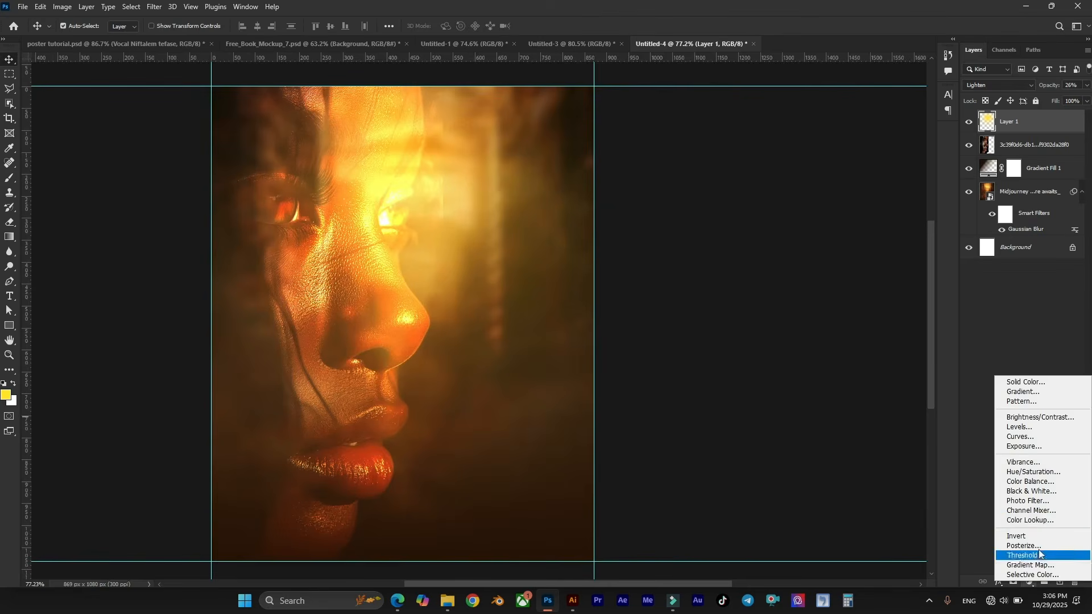
left_click(1044, 520)
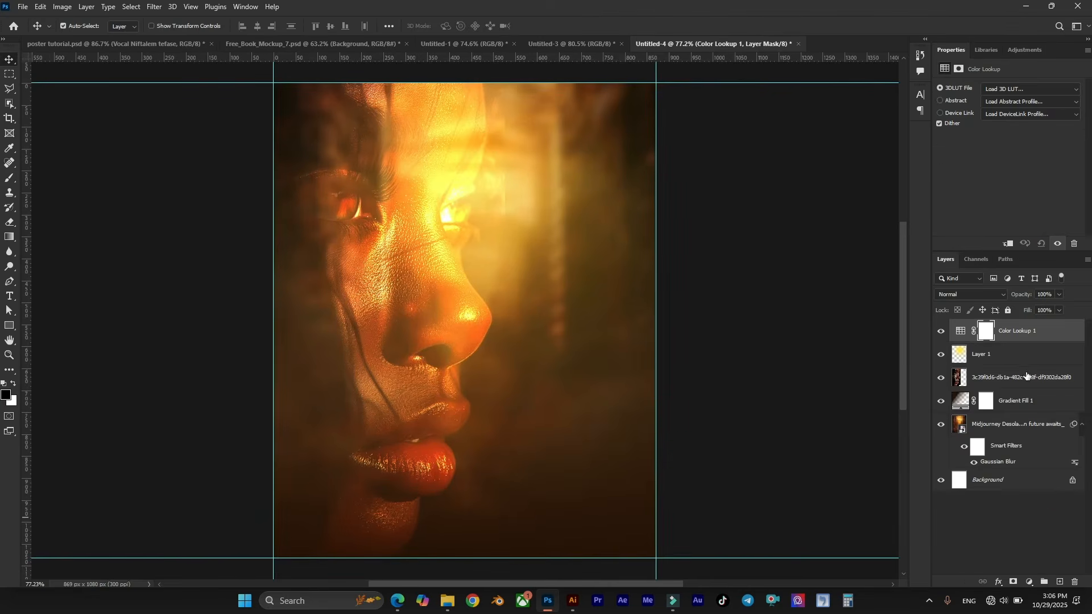
left_click(1024, 89)
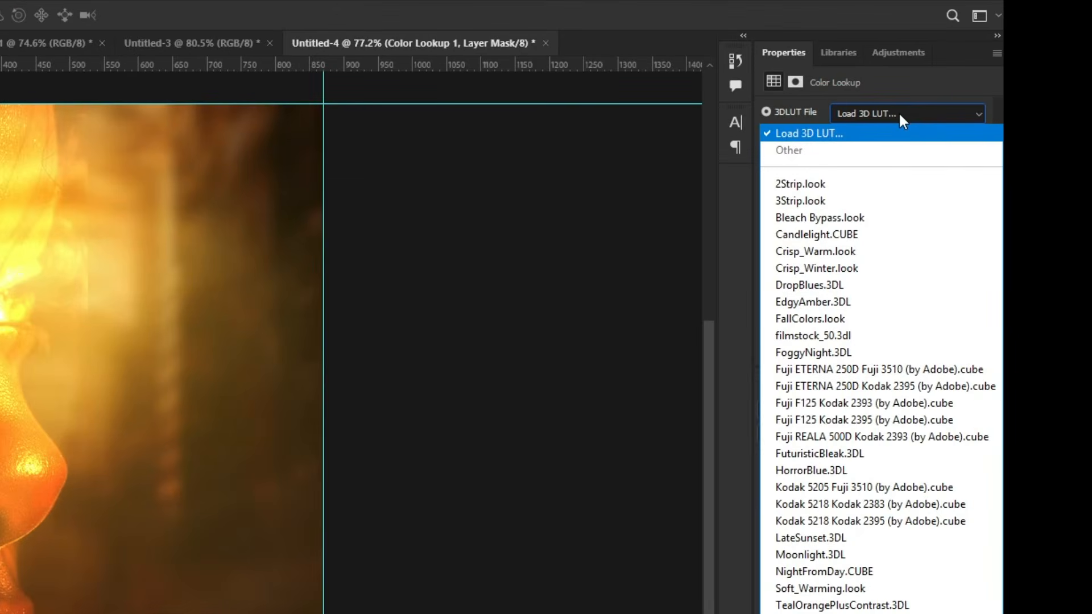
left_click(852, 369)
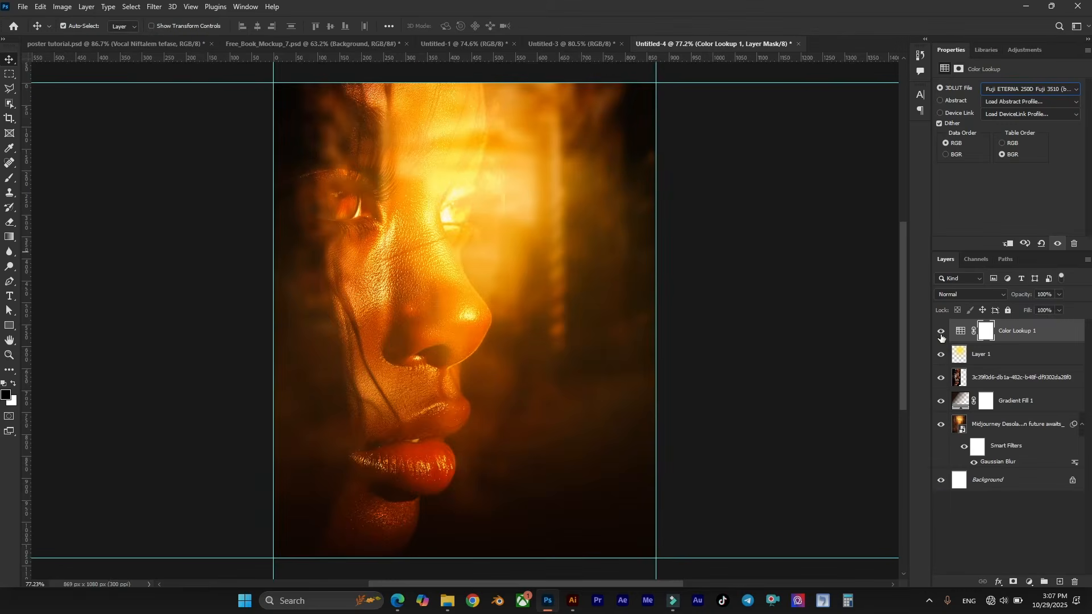
Step: Reduce the Fuji Color Lookup adjustment's opacity to 78% and compare the poster with and without the grade
left_click(768, 494)
left_click(941, 336)
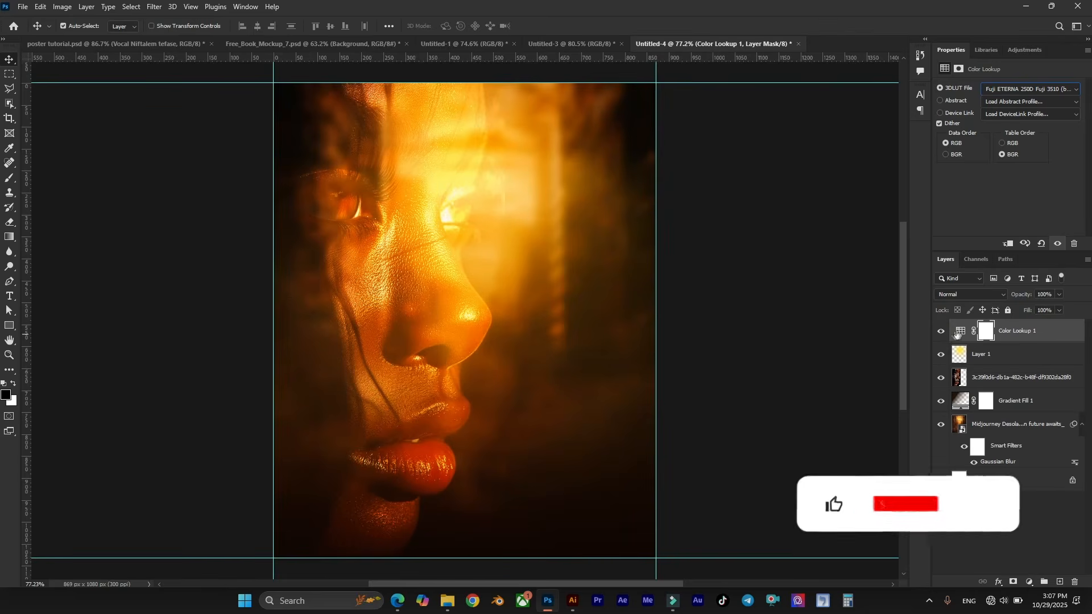
left_click(1059, 295)
left_click_drag(1060, 308, 1052, 307)
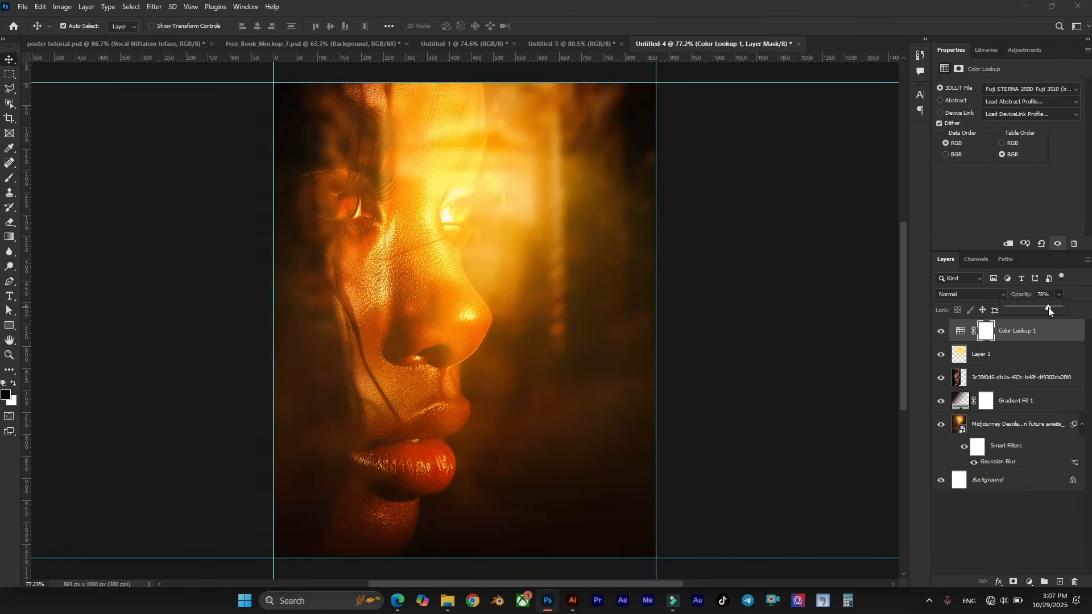
left_click(940, 332)
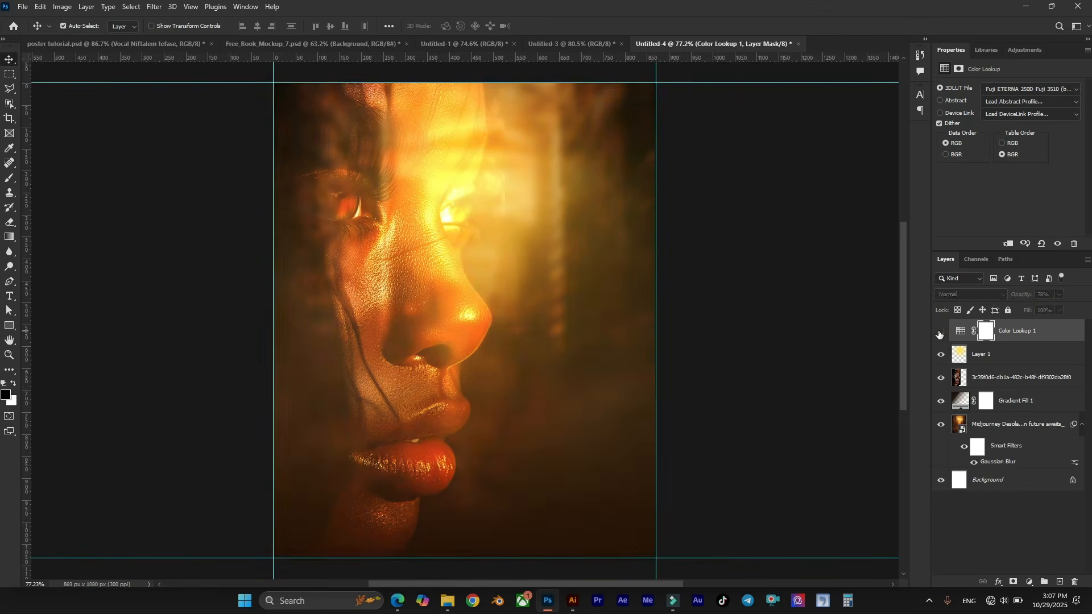
left_click(940, 332)
left_click(960, 331)
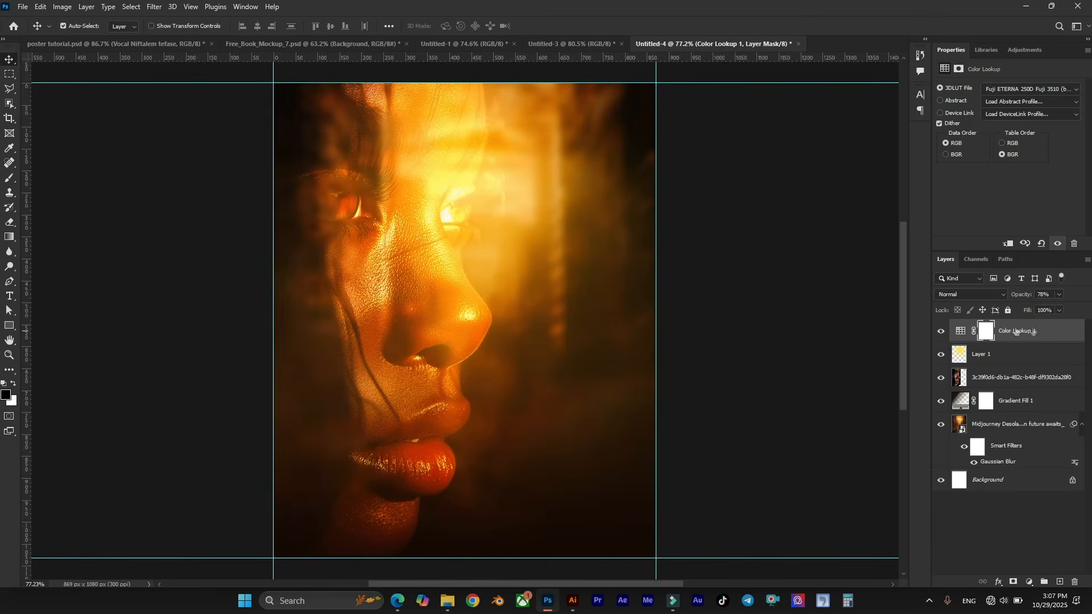
Step: Add a second Color Lookup adjustment on top using the Crisp_Warm.look 3D LUT
left_click(1030, 581)
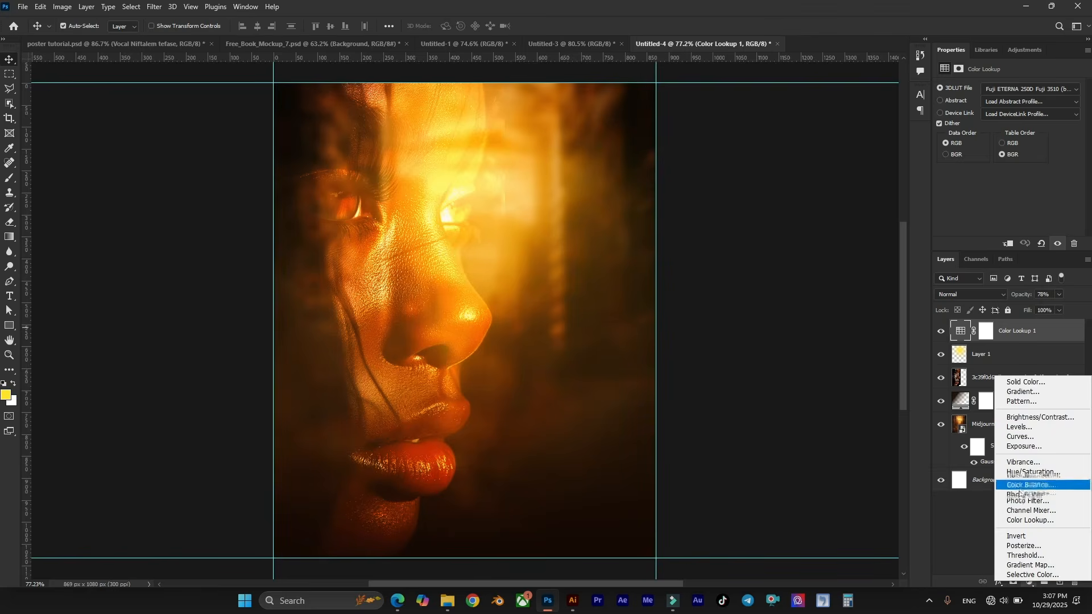
left_click(1027, 520)
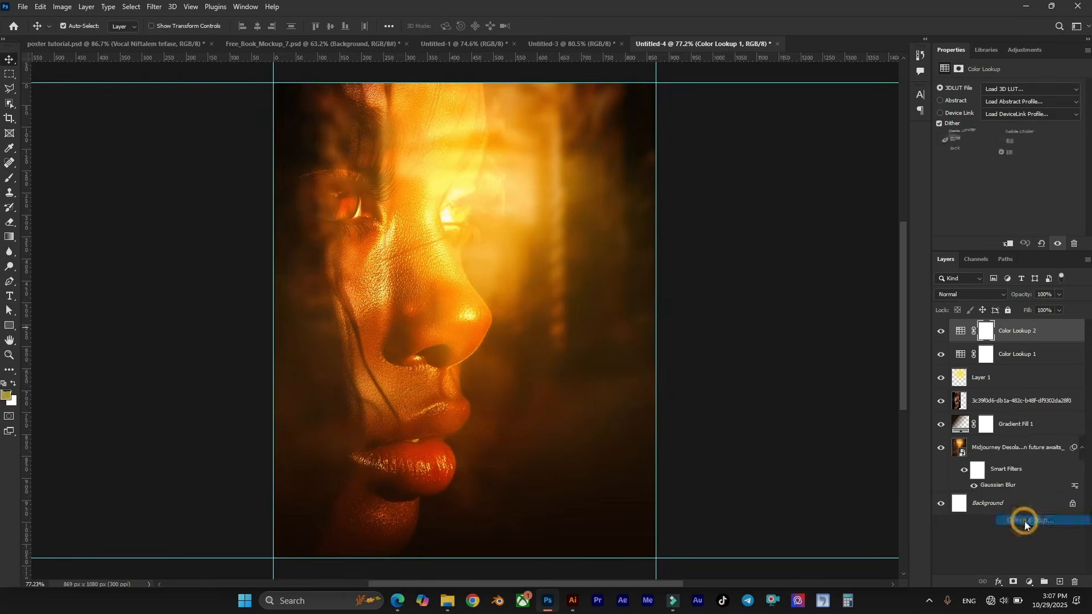
left_click(1032, 89)
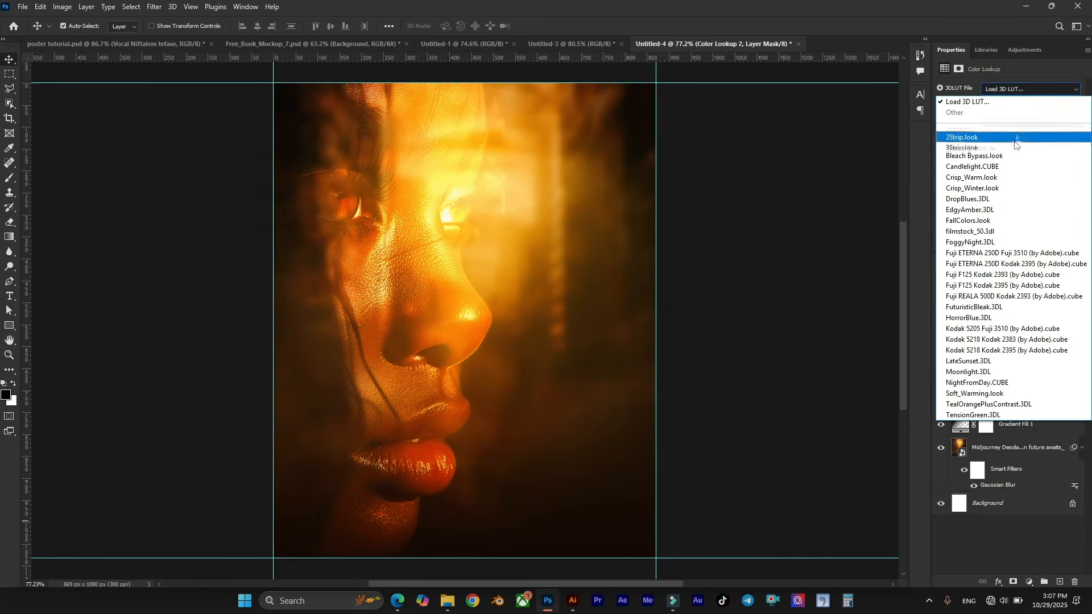
left_click(1014, 178)
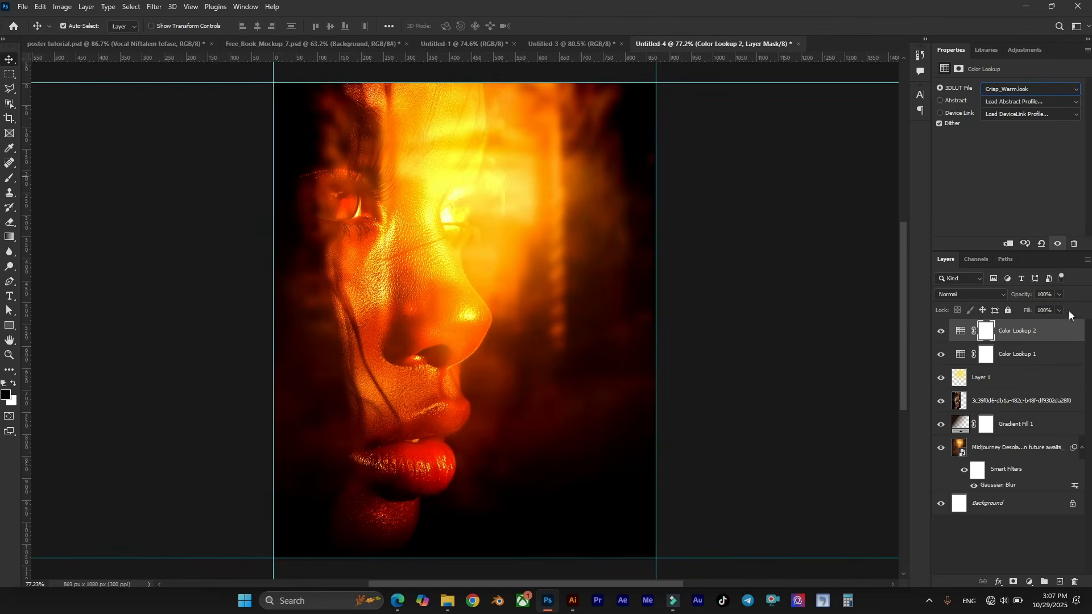
Step: Reduce the Crisp_Warm Color Lookup adjustment's opacity to 25% and compare the poster with and without it
left_click(1060, 293)
left_click(1019, 307)
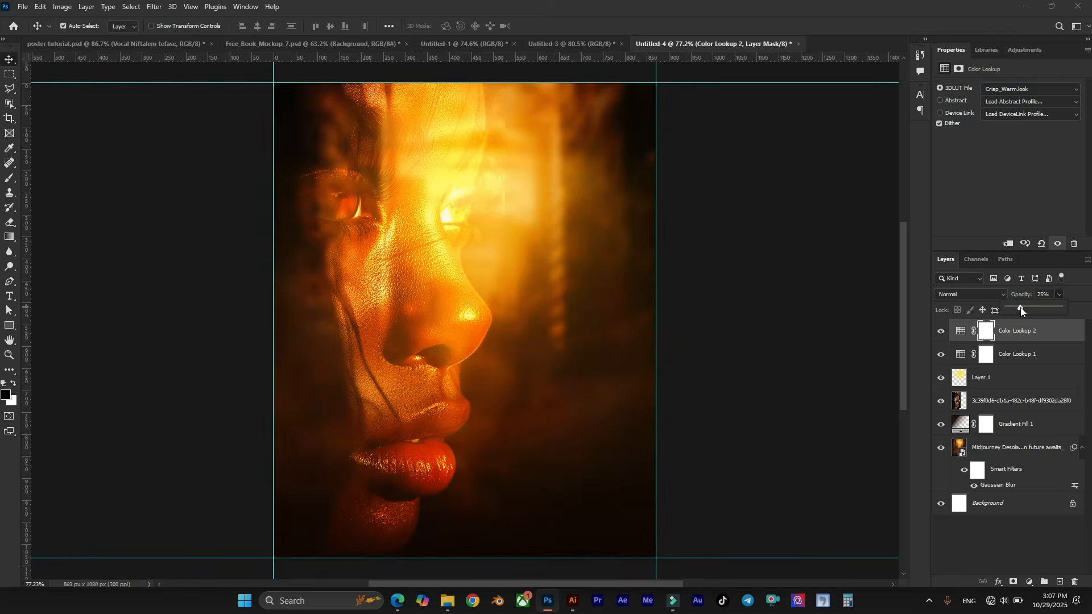
left_click(940, 331)
left_click(940, 331)
Step: Hide the guides around the poster canvas
scroll(727, 250, "down", 2)
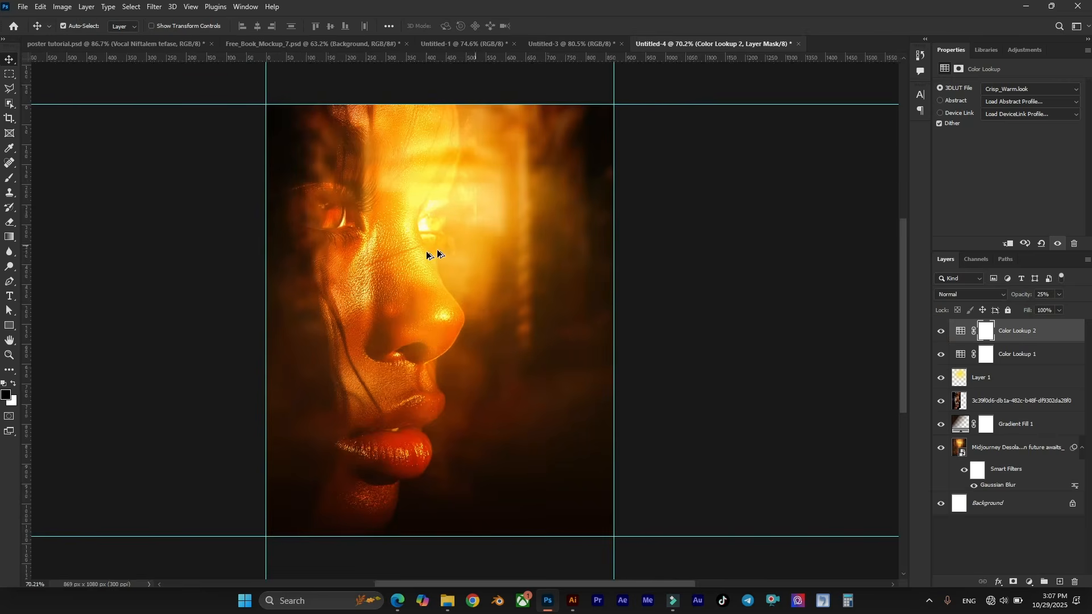
scroll(428, 251, "up", 1)
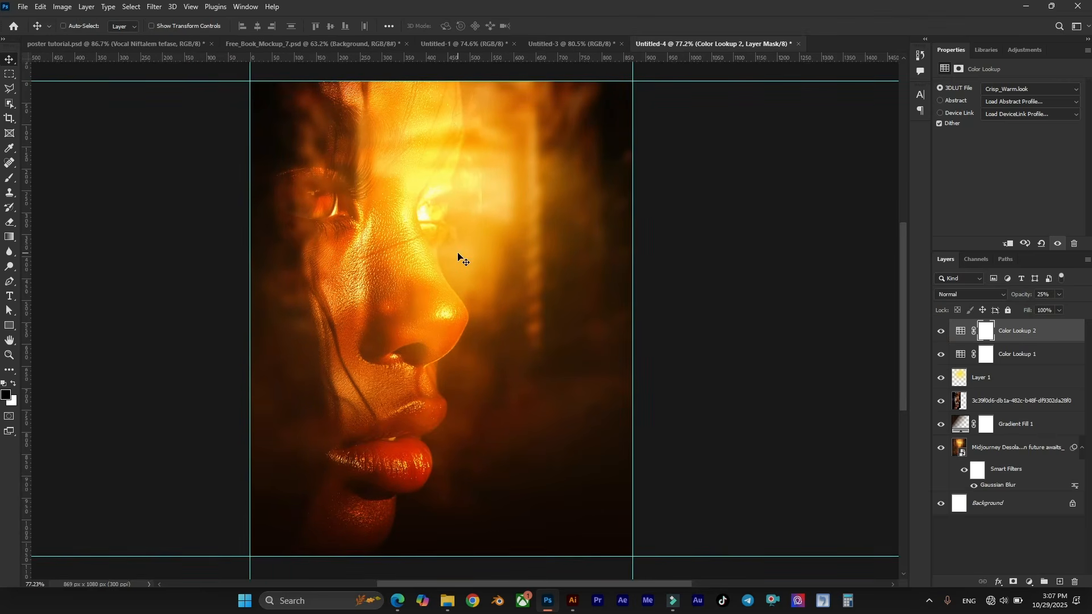
key("ctrl+semicolon")
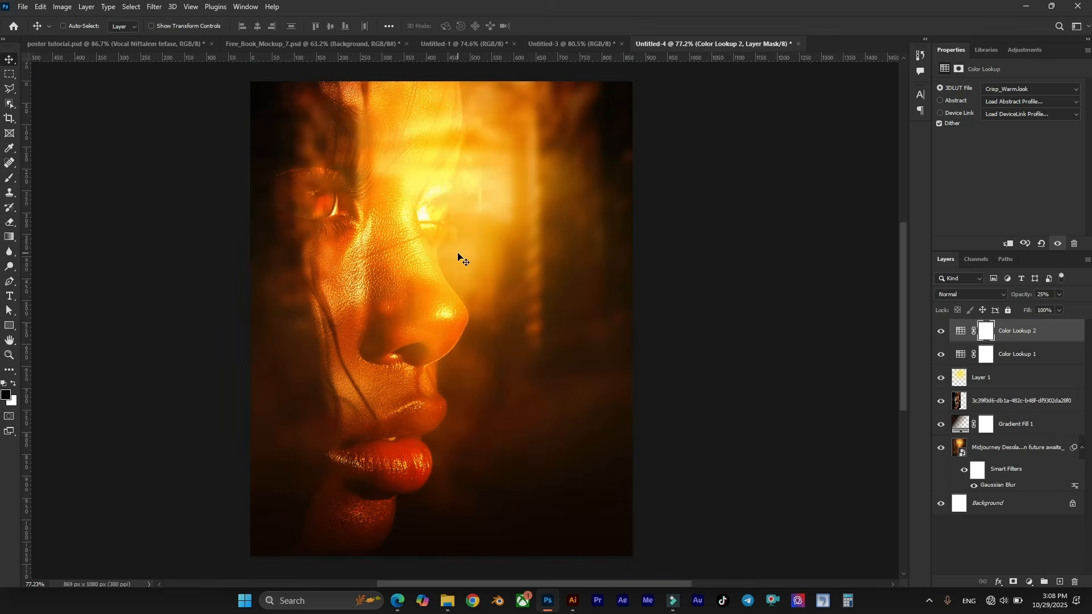
Step: Show the guides around the poster canvas again
key("ctrl+semicolon")
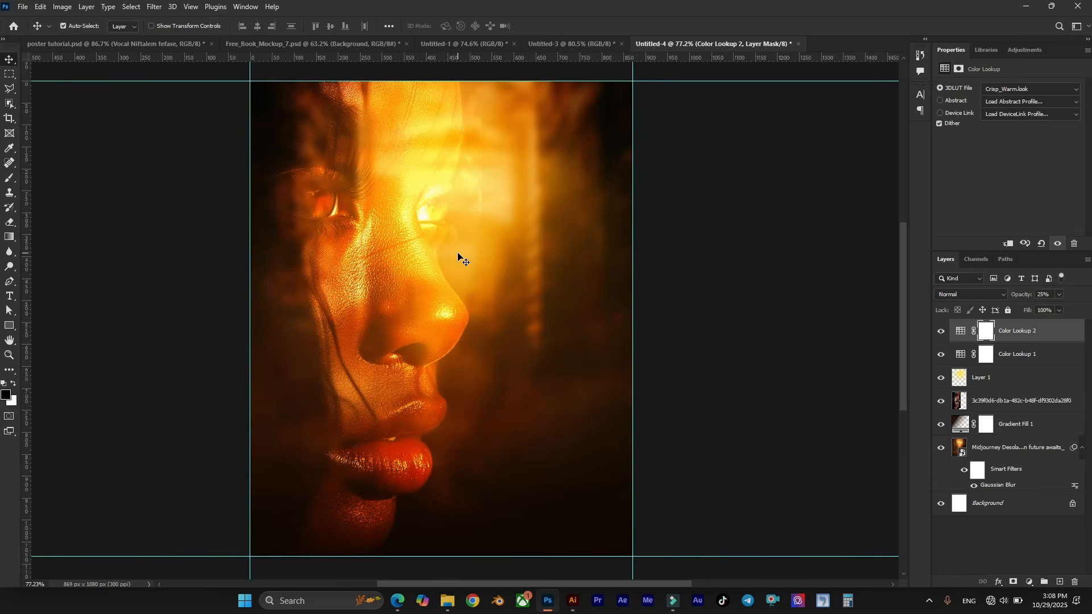
scroll(517, 263, "right", 1)
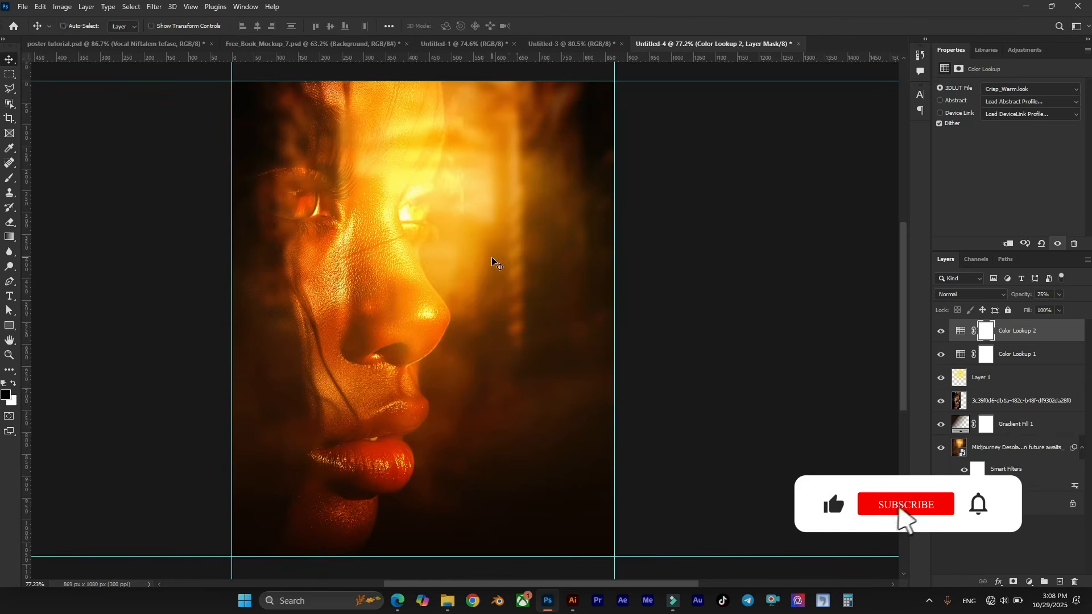
scroll(451, 239, "up", 1)
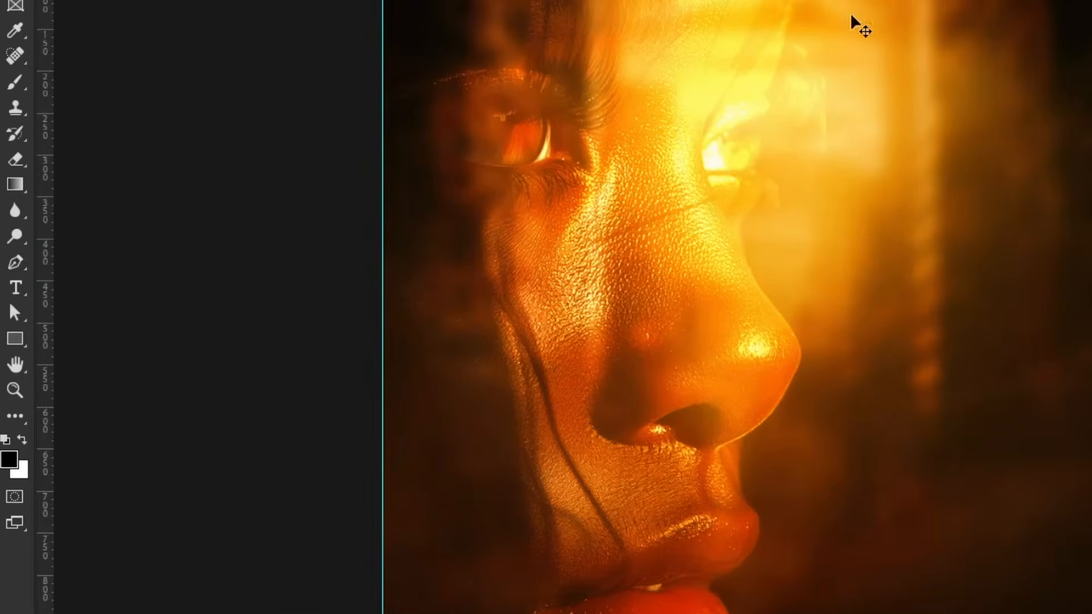
Step: Draw an open upside-down U shape with the Pen tool beside the woman's nose, about 48 px wide and 375 px high
right_click(15, 263)
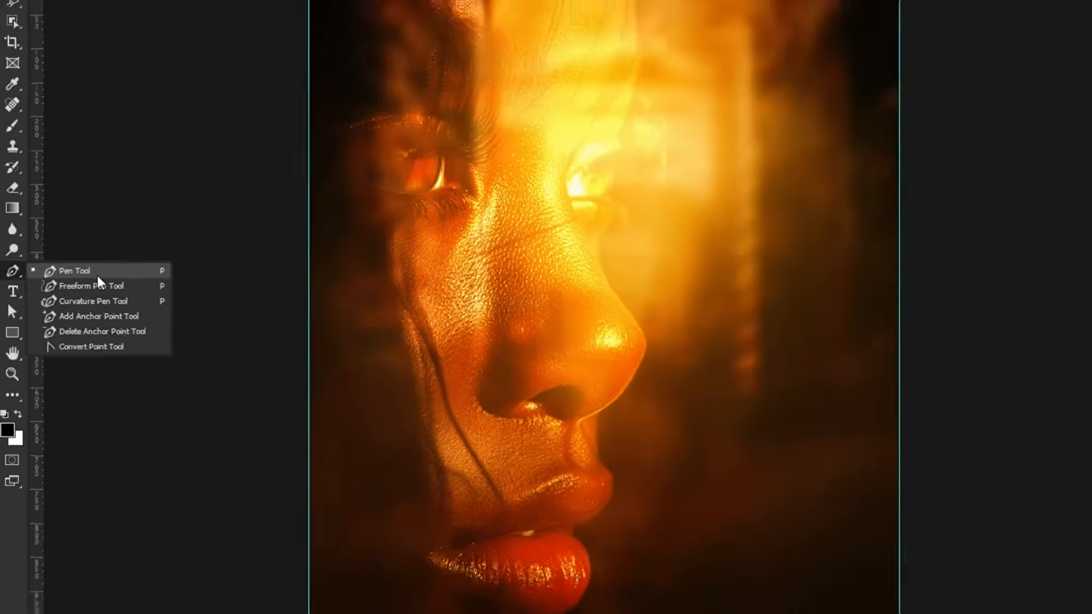
left_click(111, 267)
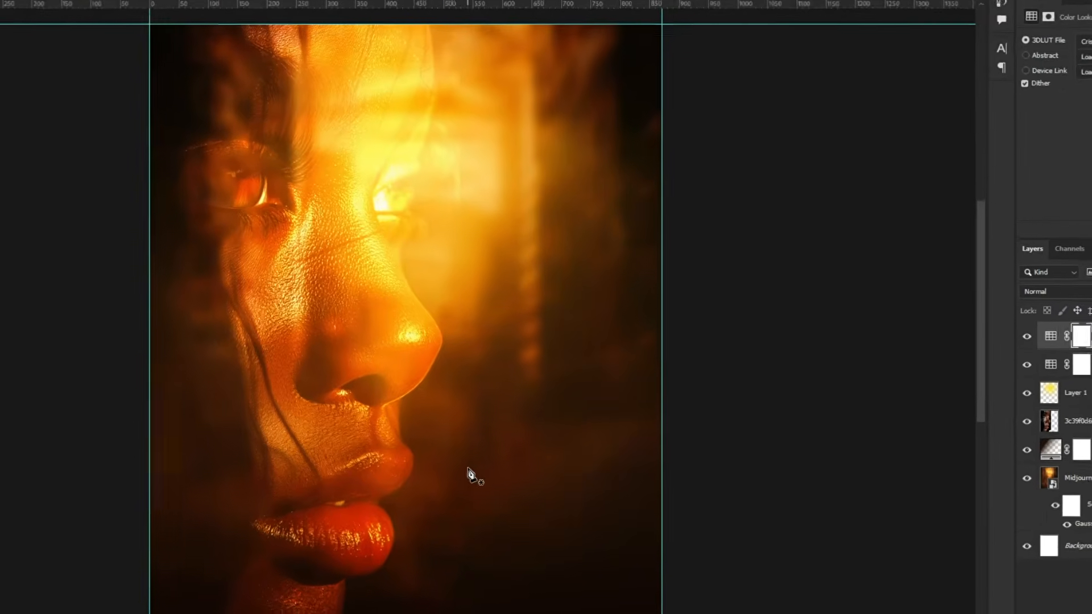
left_click(466, 462)
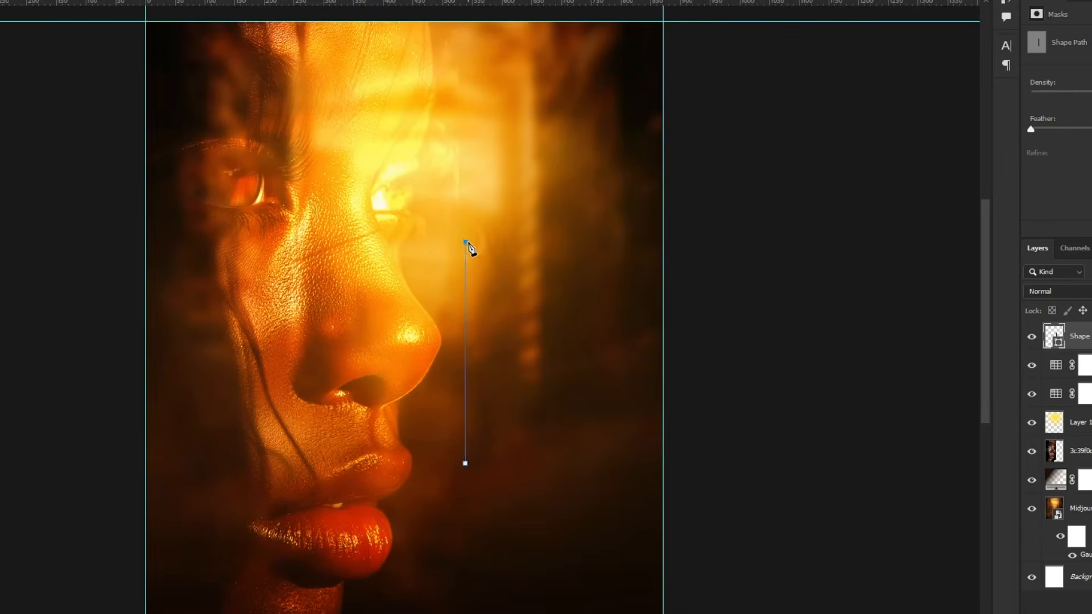
left_click(466, 242)
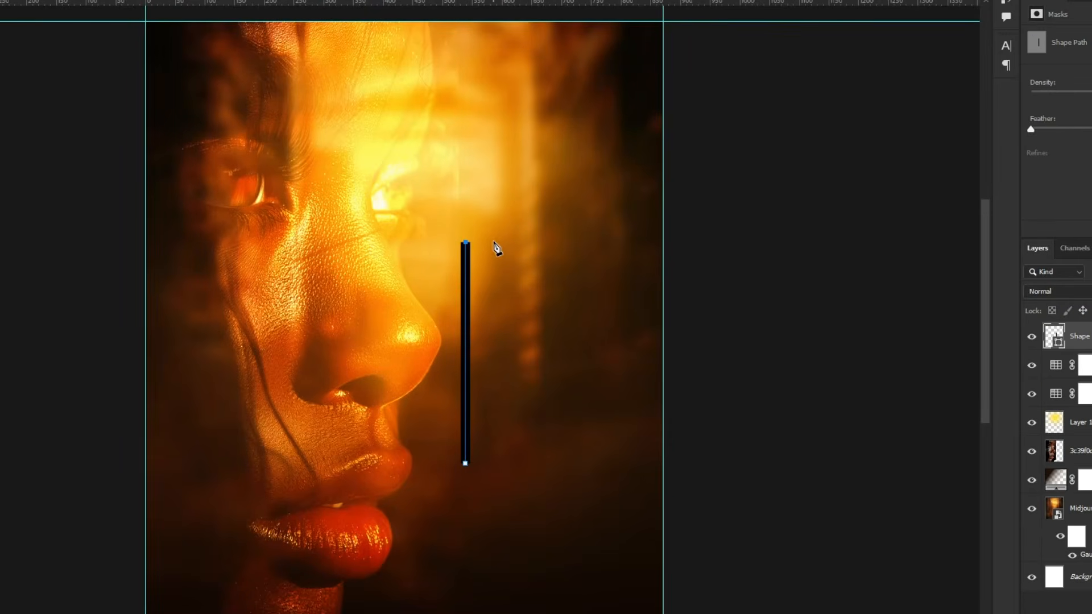
left_click(494, 242)
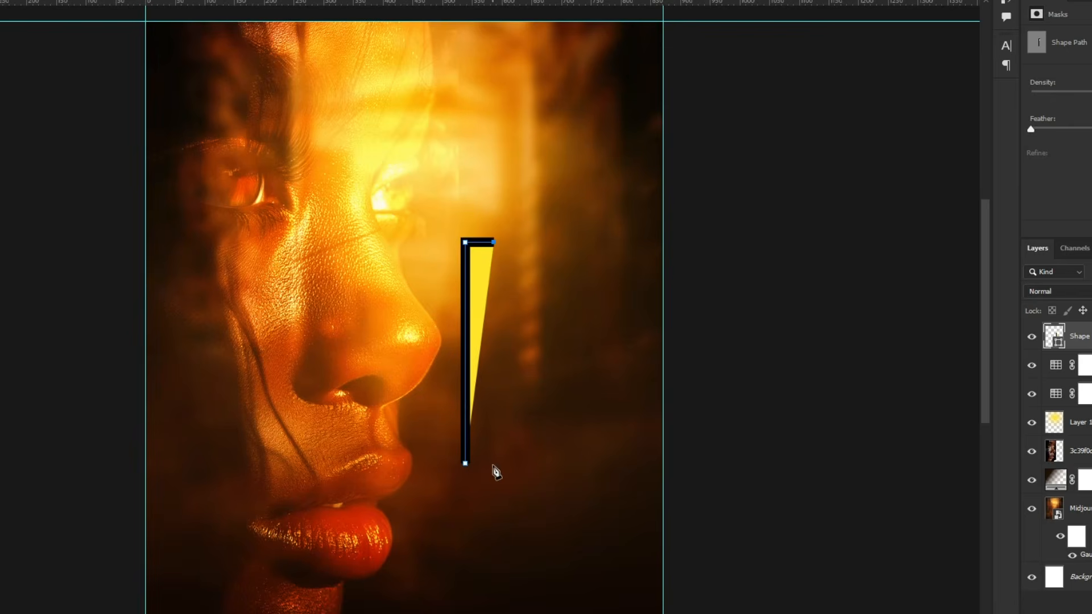
left_click(493, 464)
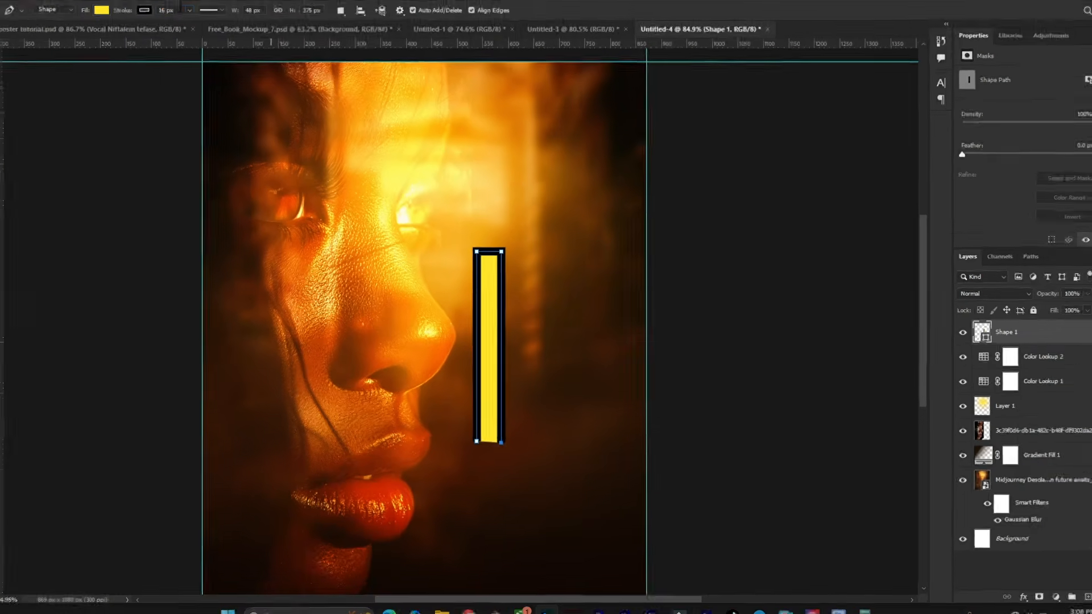
Step: Remove the U shape's fill and set its stroke width to 42 px
left_click(165, 11)
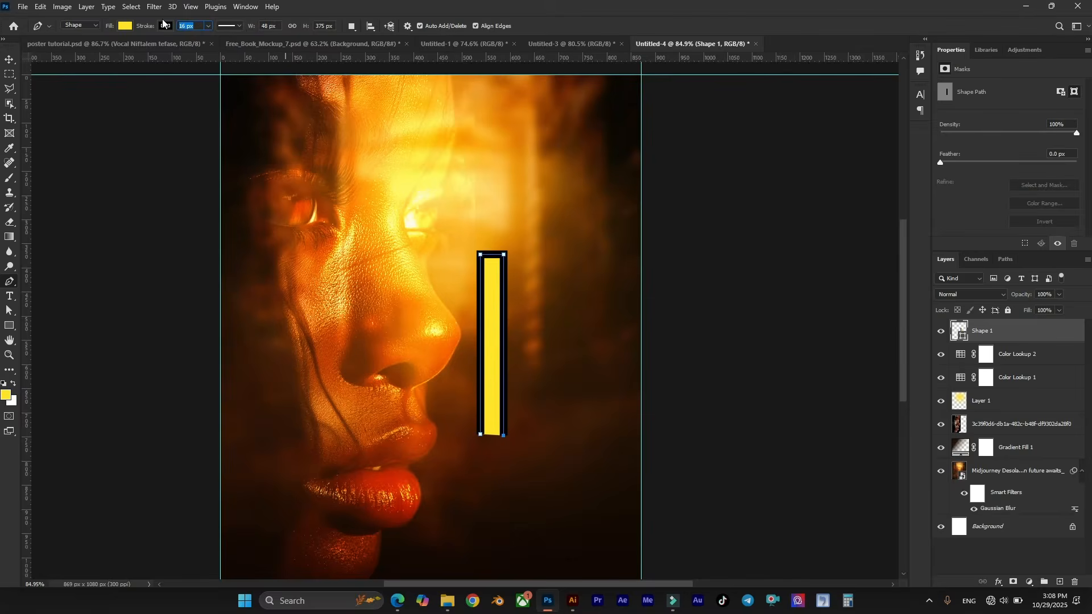
left_click(128, 25)
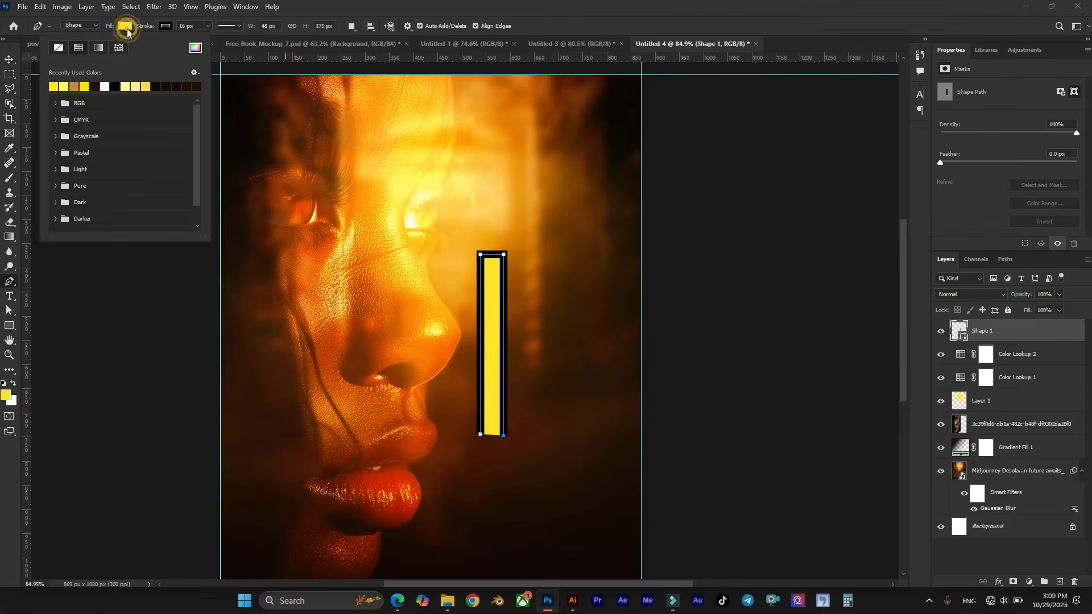
left_click(58, 48)
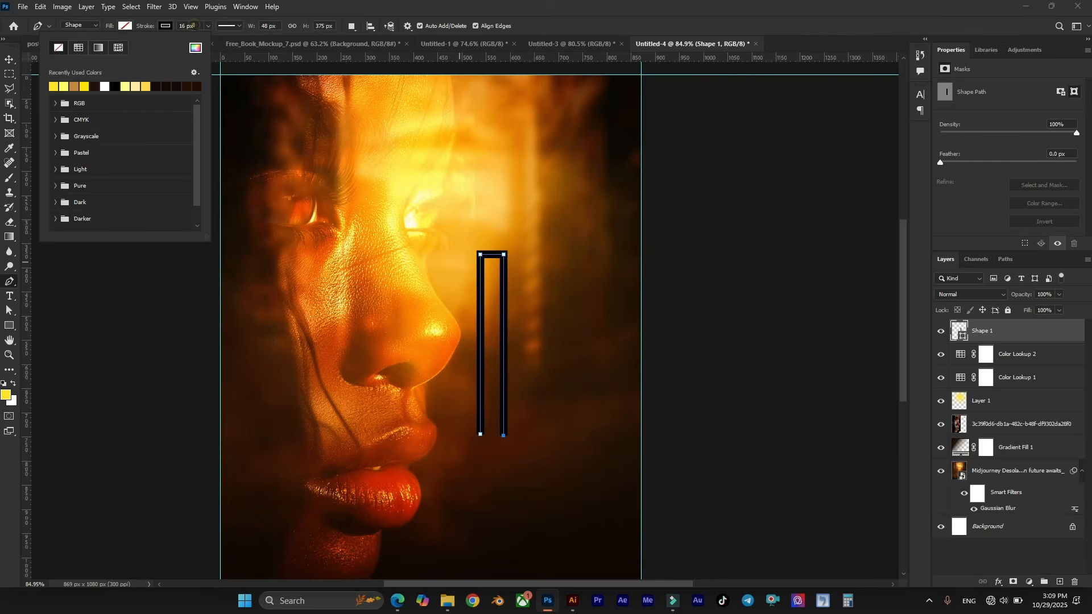
left_click(193, 25)
key("Return")
scroll(194, 26, "up", 4)
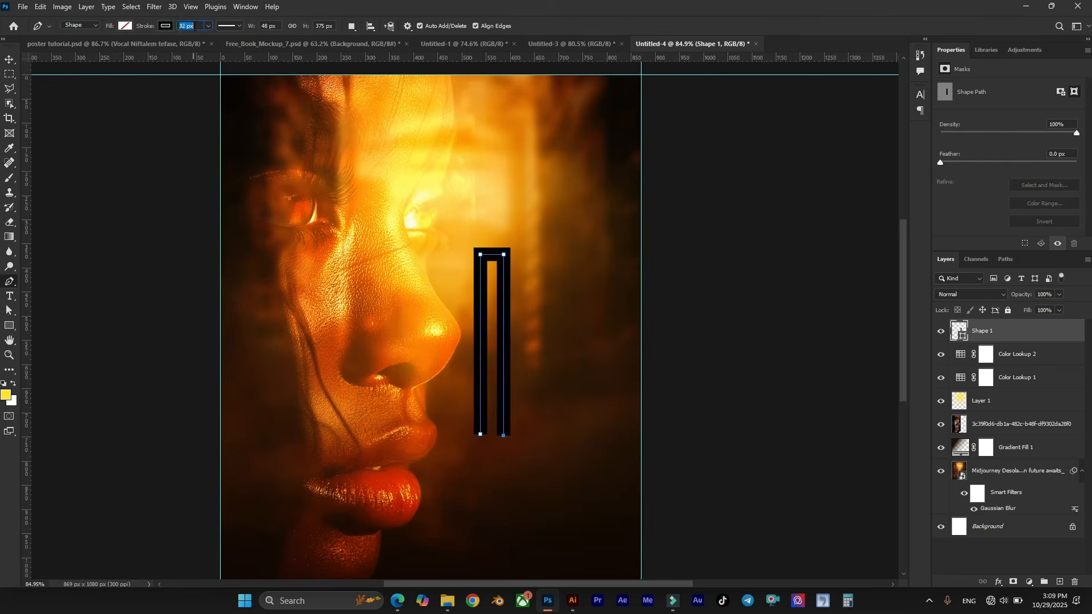
key("Return")
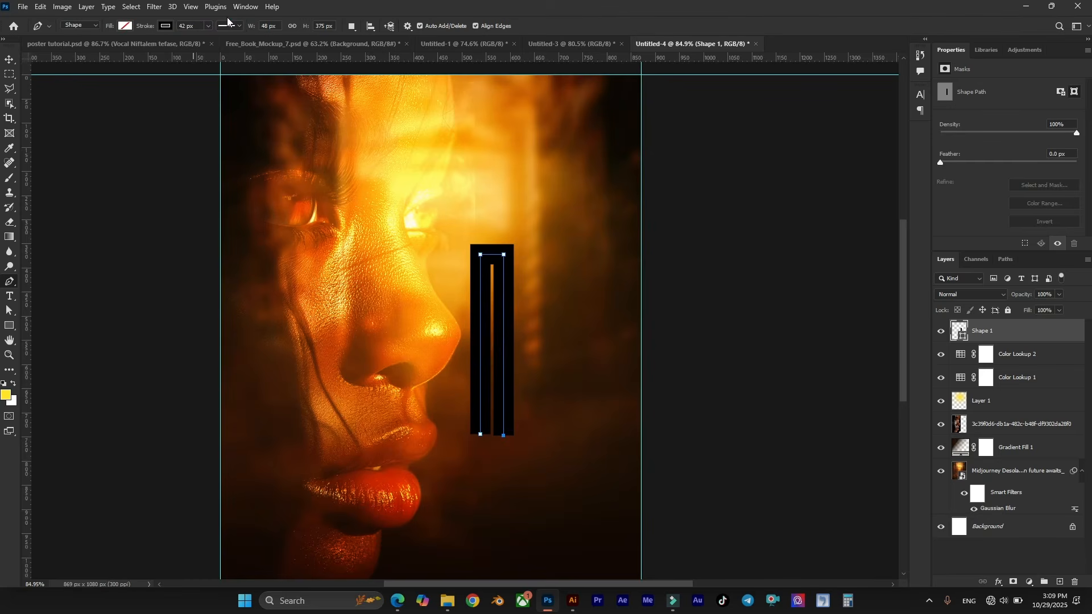
Step: Set the U shape's stroke colour to white
scroll(541, 287, "up", 2)
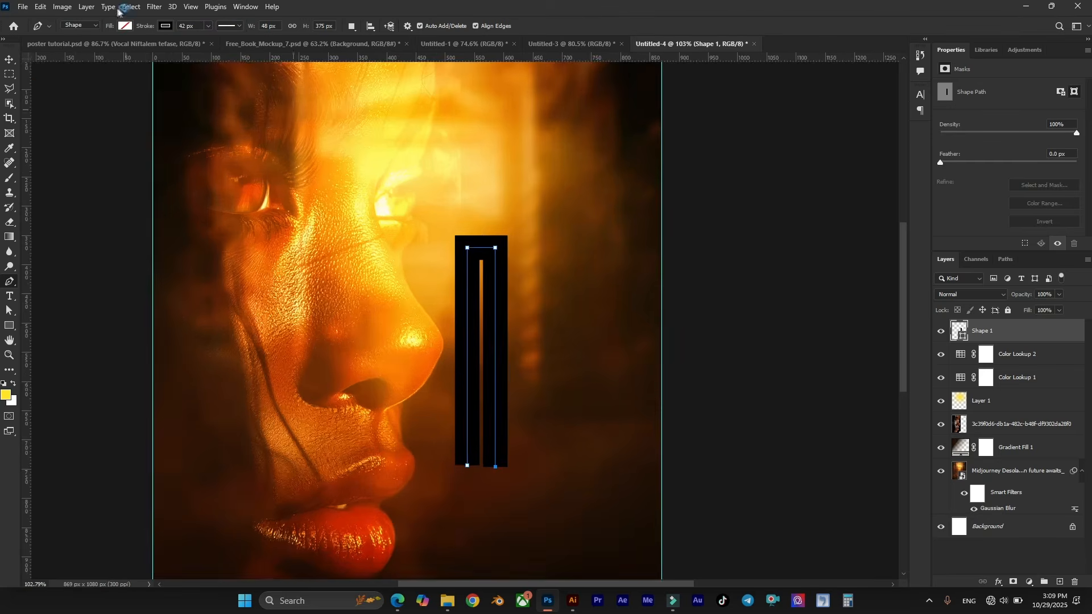
left_click(166, 26)
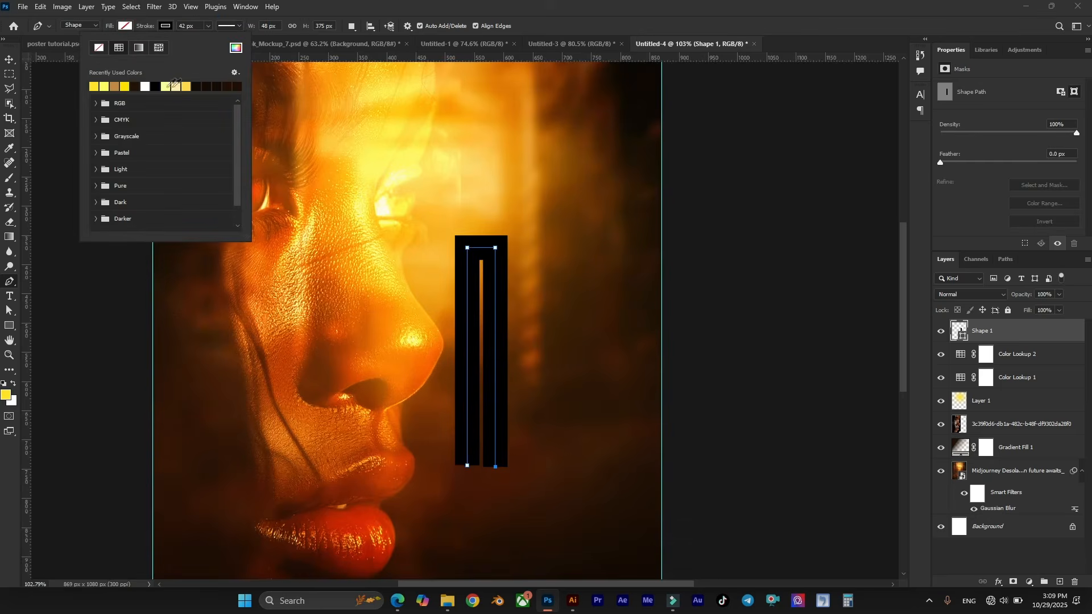
left_click(176, 85)
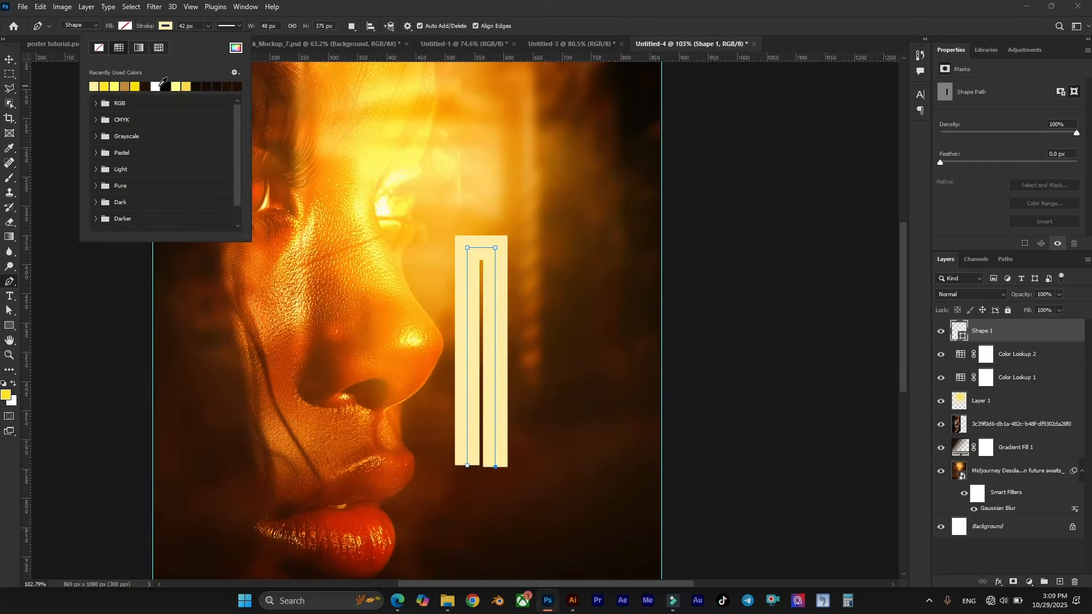
left_click(155, 86)
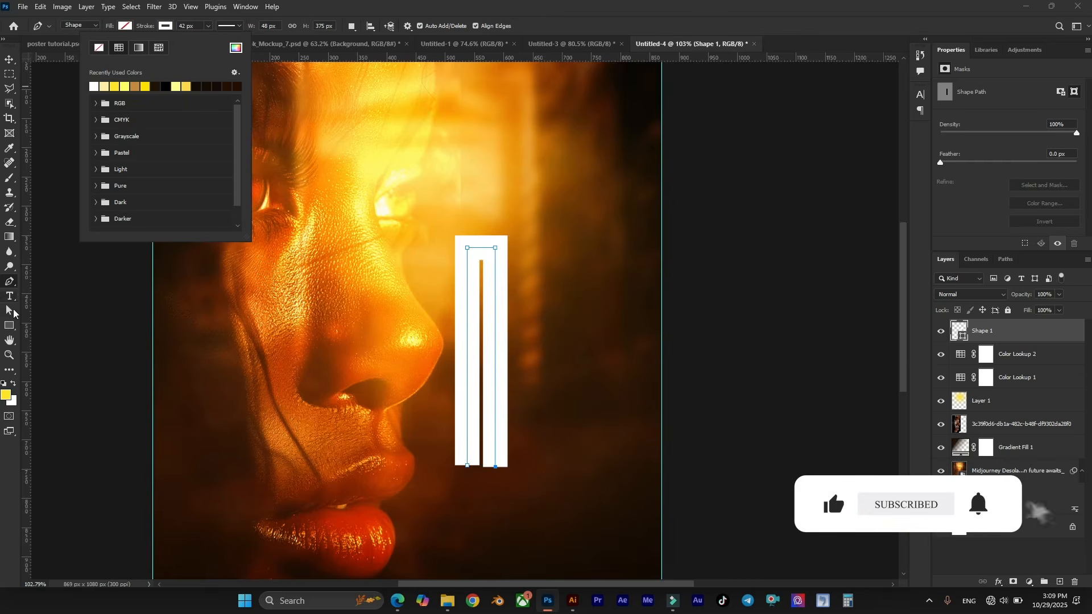
Step: Widen the U shape to 56 px by moving the two anchor points of its right leg outward
left_click(10, 311)
left_click(497, 307)
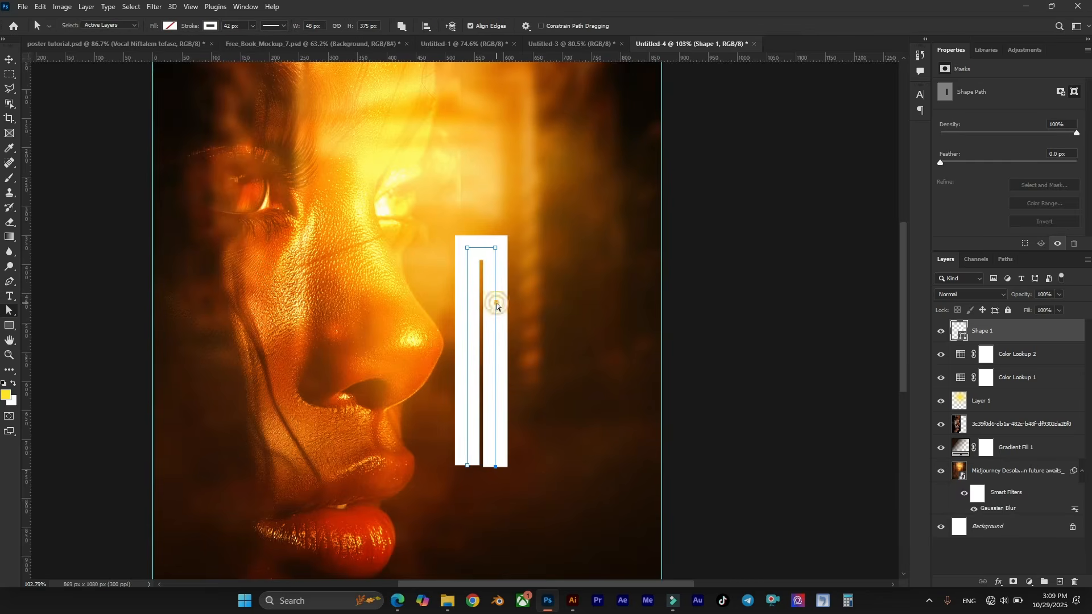
left_click(495, 248)
left_click(496, 467)
left_click_drag(495, 468, 500, 467)
scroll(493, 432, "down", 3)
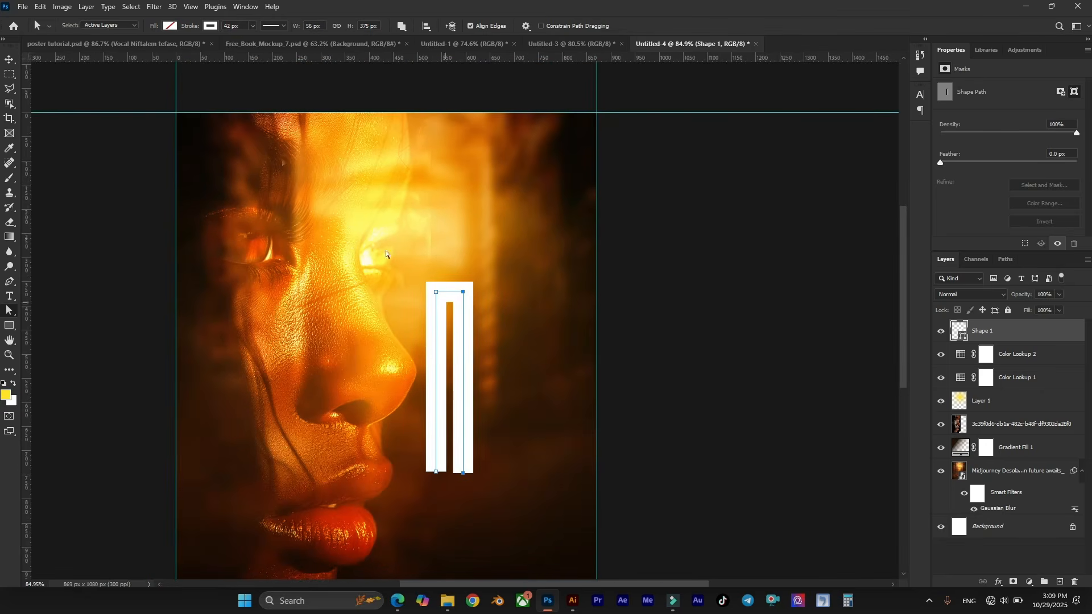
Step: Set the U shape's stroke width to 37 px
left_click(235, 26)
type("37")
key("Return")
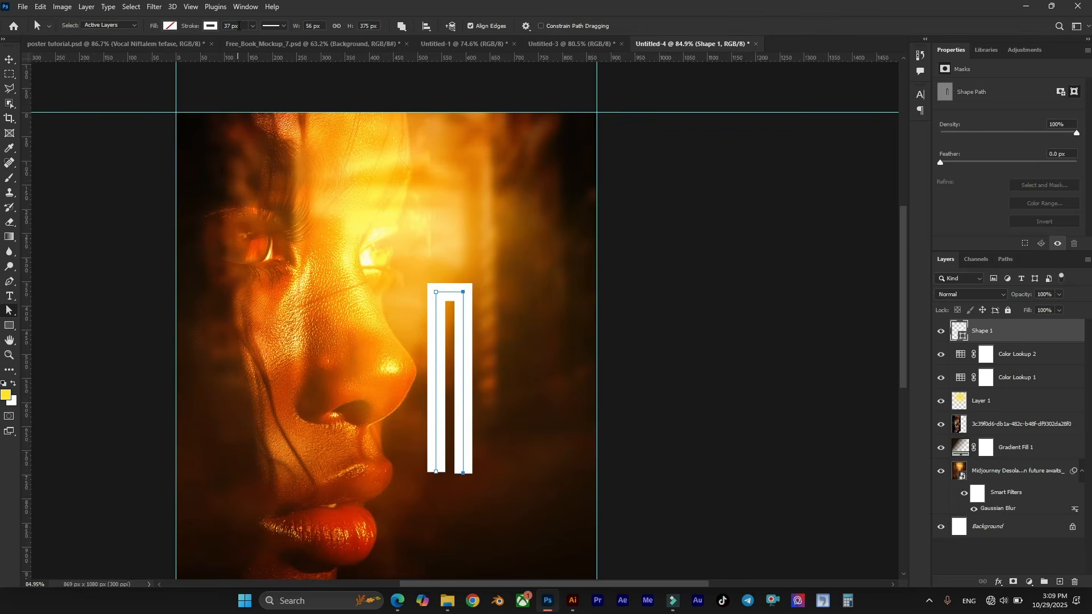
scroll(375, 245, "down", 2)
scroll(402, 268, "up", 1)
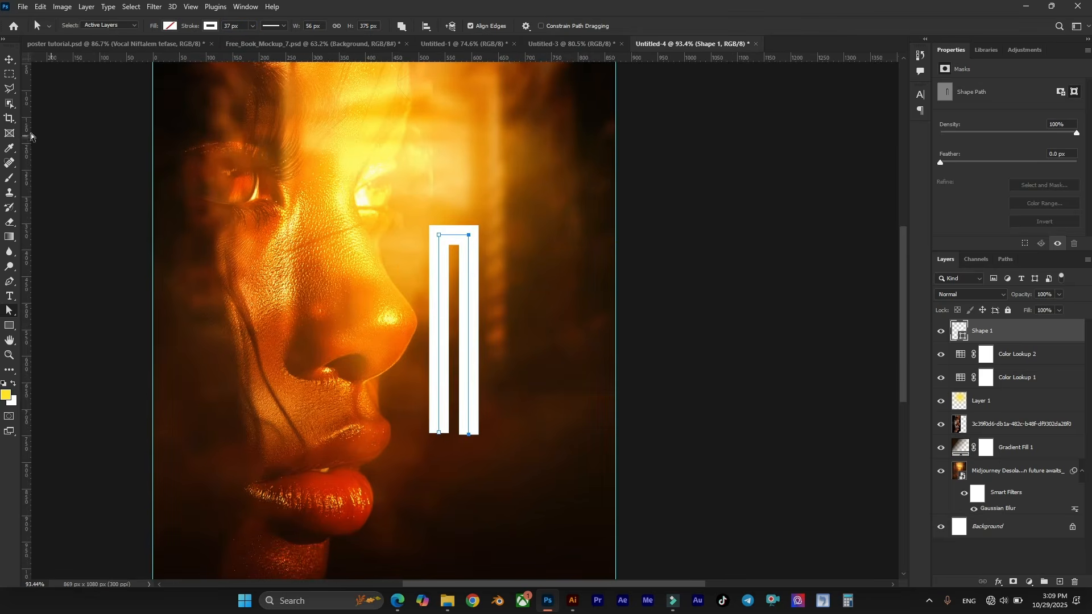
Step: Draw a short vertical line about 44 px high with the Pen tool, as a separate shape rising from the U shape's upper bar
left_click_drag(547, 278, 523, 276)
left_click(10, 282)
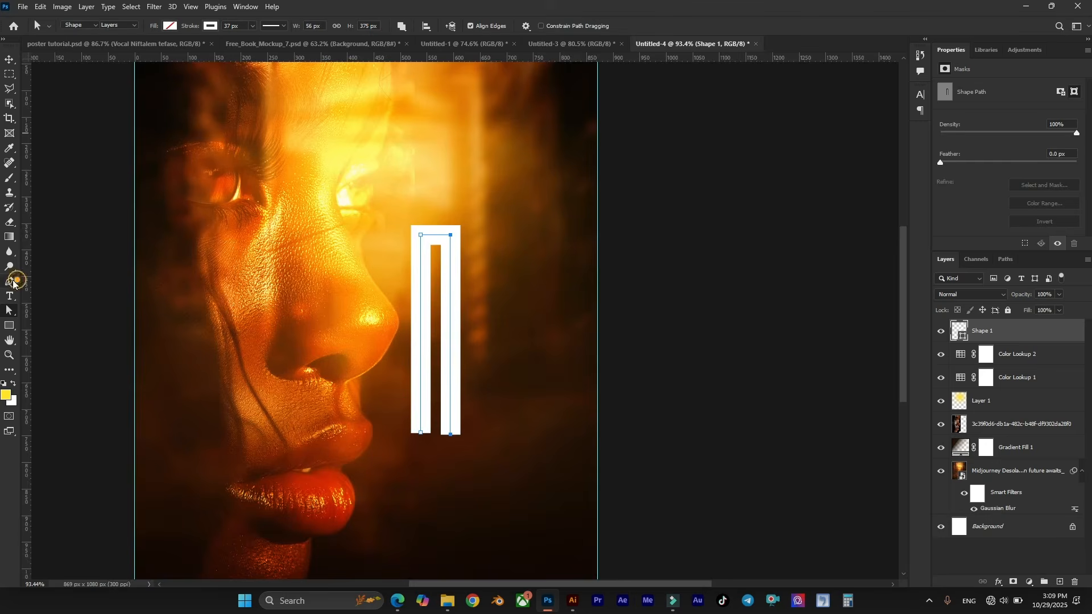
left_click(436, 233)
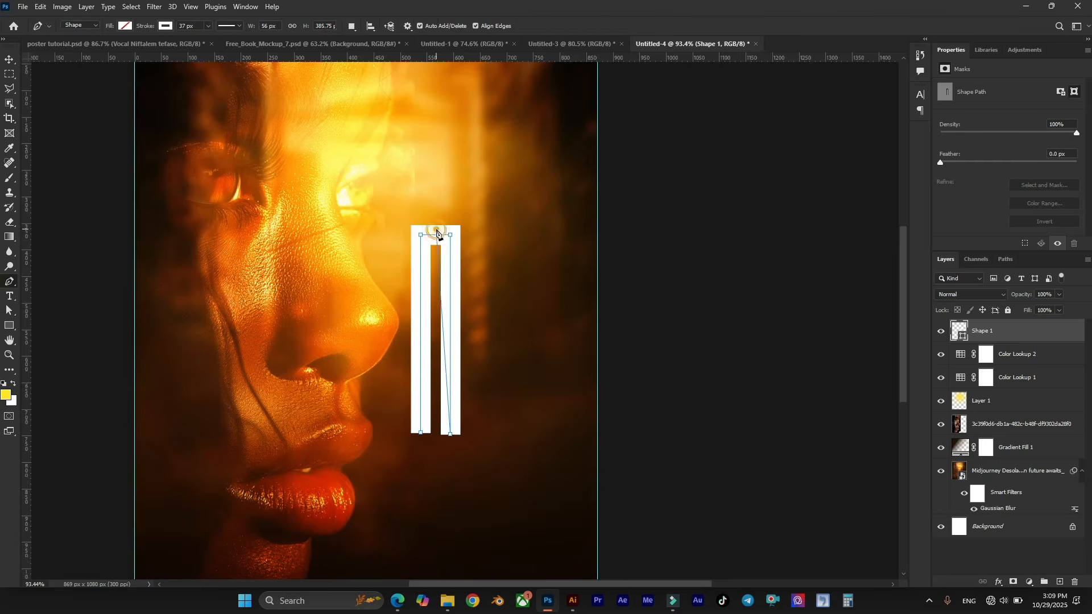
key("ctrl+z")
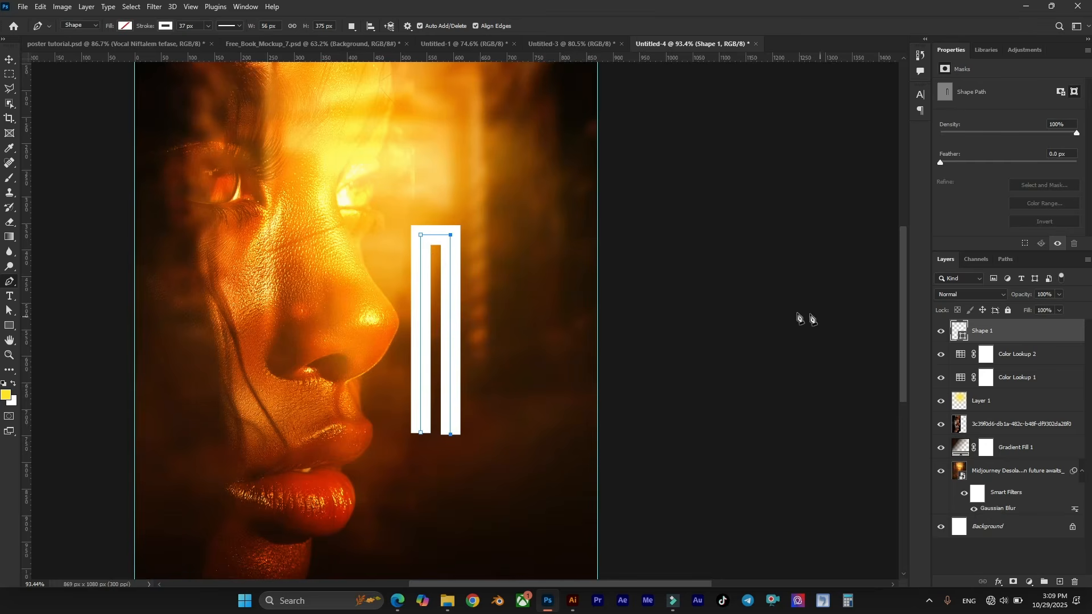
key("Return")
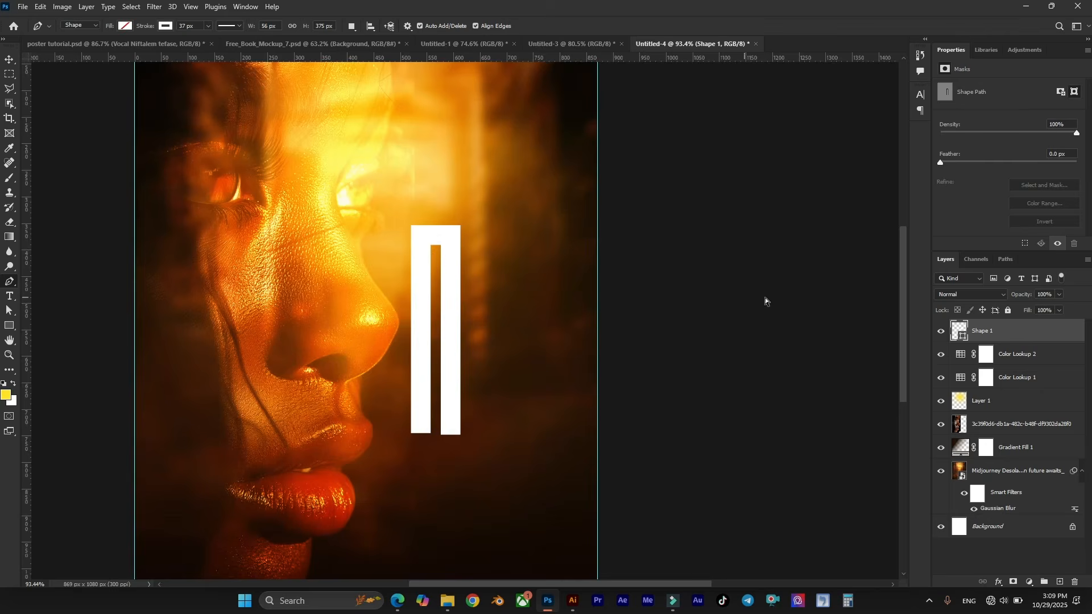
left_click(434, 232)
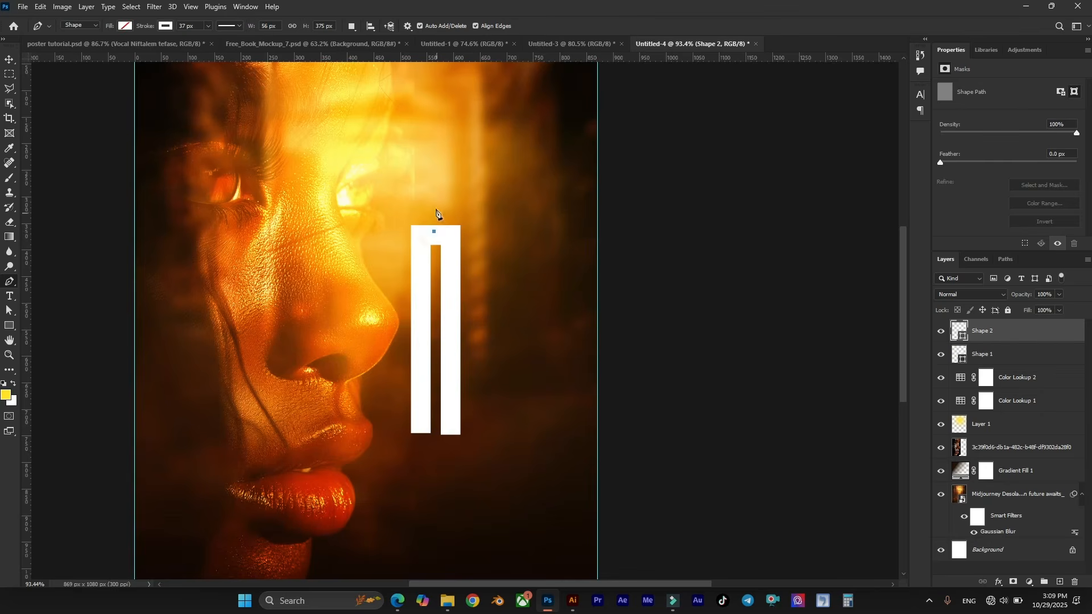
left_click(434, 208)
scroll(489, 228, "right", 1)
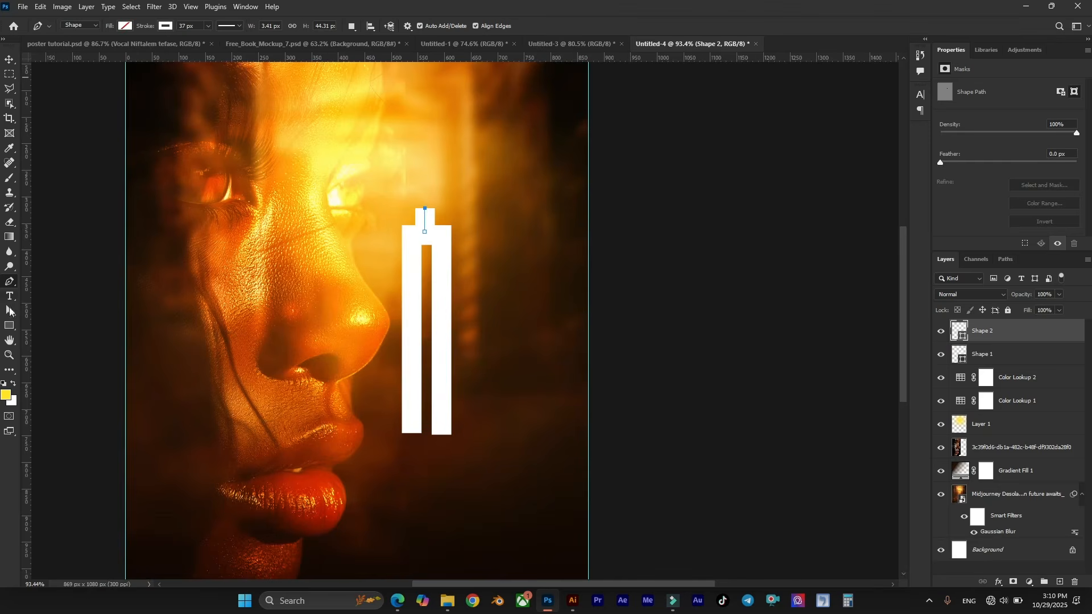
Step: Shift the short vertical line sideways to centre it over the U shape
left_click(10, 311)
scroll(376, 234, "up", 4)
left_click_drag(480, 207, 485, 207)
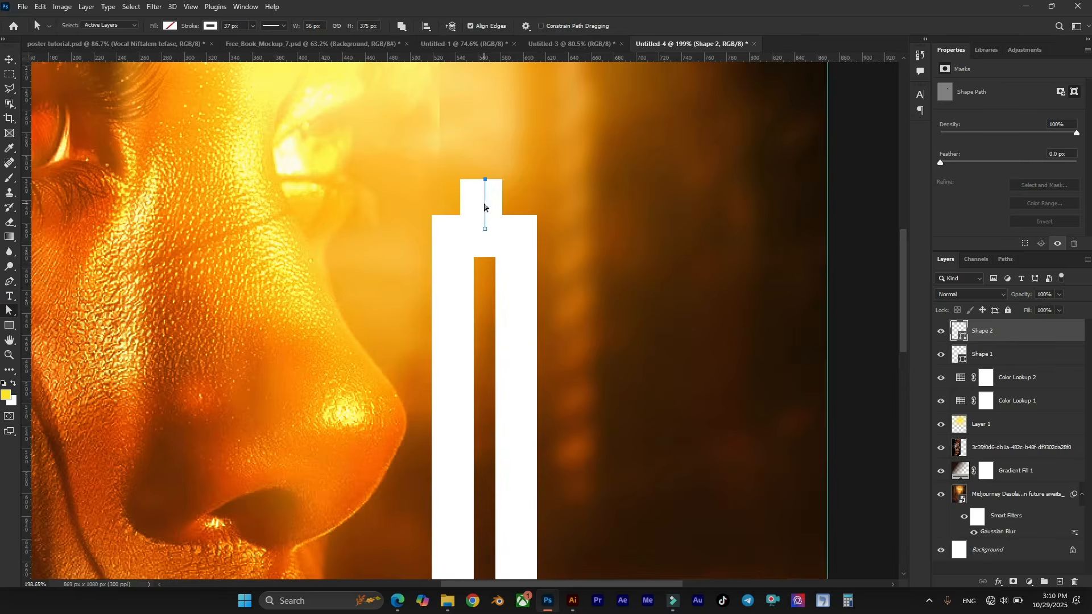
scroll(434, 224, "down", 4)
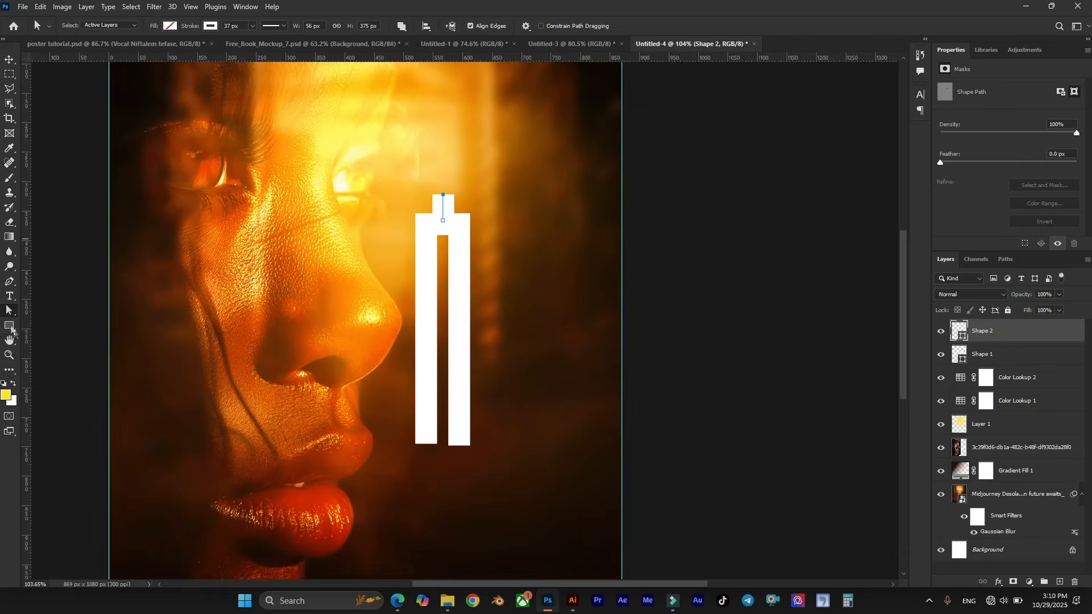
Step: Draw an unfilled, white-stroked rectangle about 58 by 357 px to the right of the U shape and narrow it to 50 px
left_click(11, 328)
left_click(54, 325)
left_click_drag(484, 224, 516, 433)
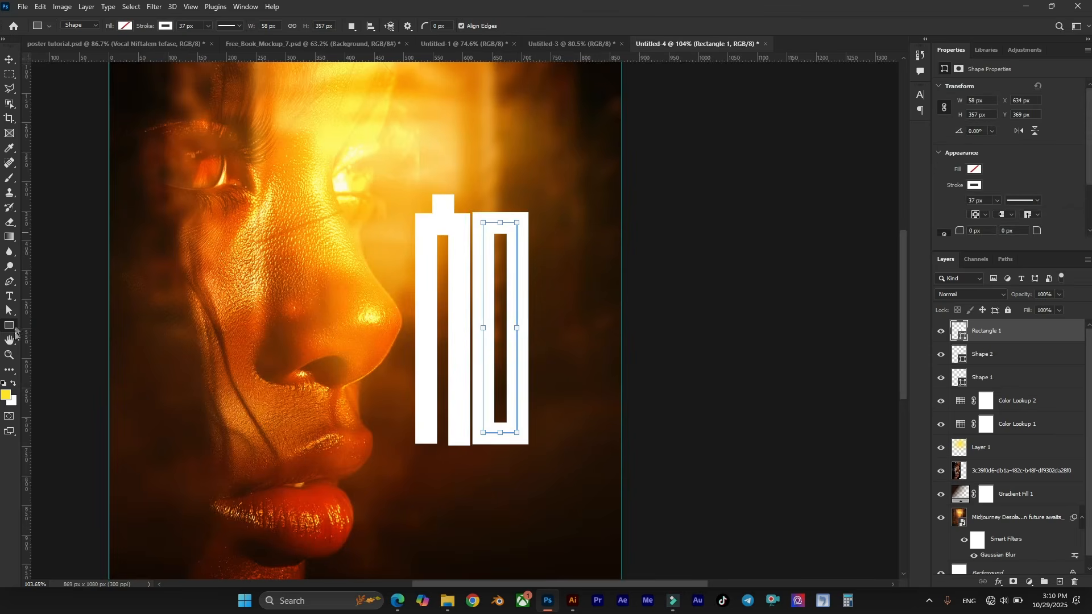
left_click(9, 310)
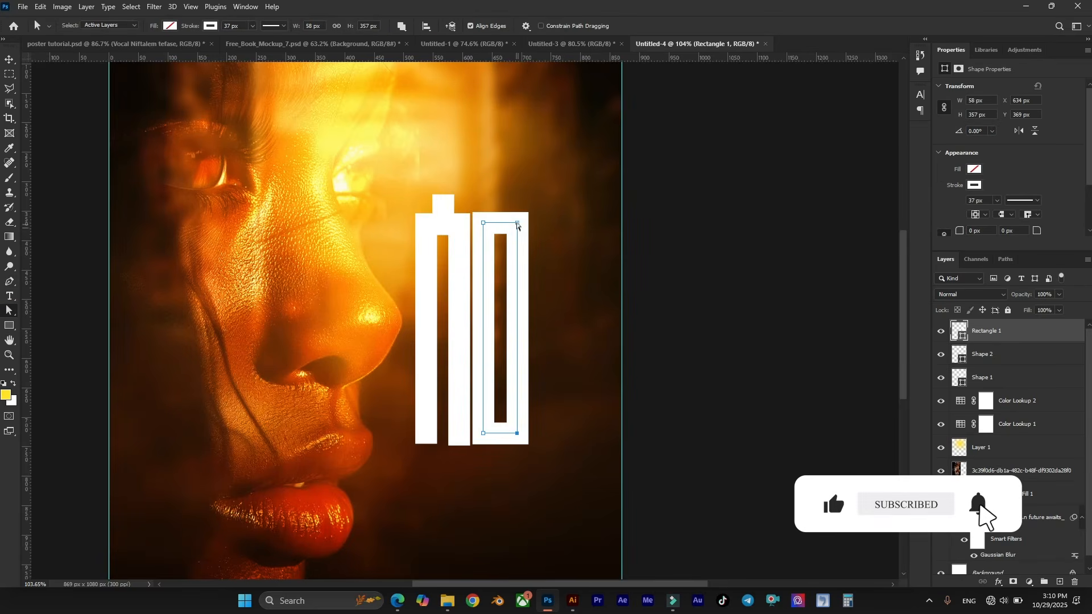
left_click_drag(516, 226, 513, 228)
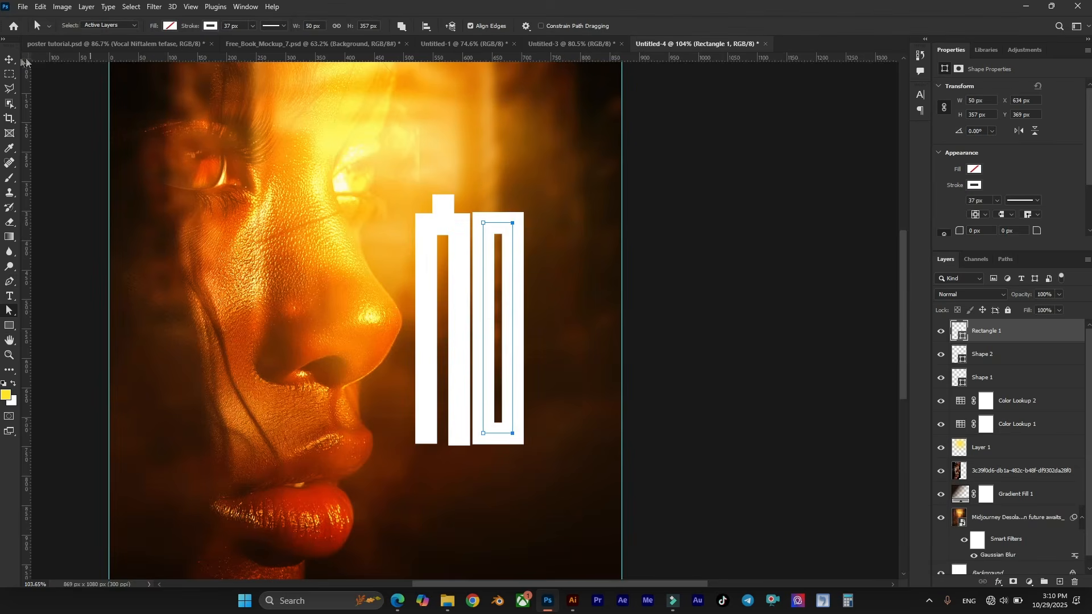
Step: Duplicate the rectangle to the right with overlapping vertical strokes, and select both rectangle layers
left_click(10, 59)
left_click(992, 355)
left_click(1003, 335)
left_click_drag(492, 225, 526, 225)
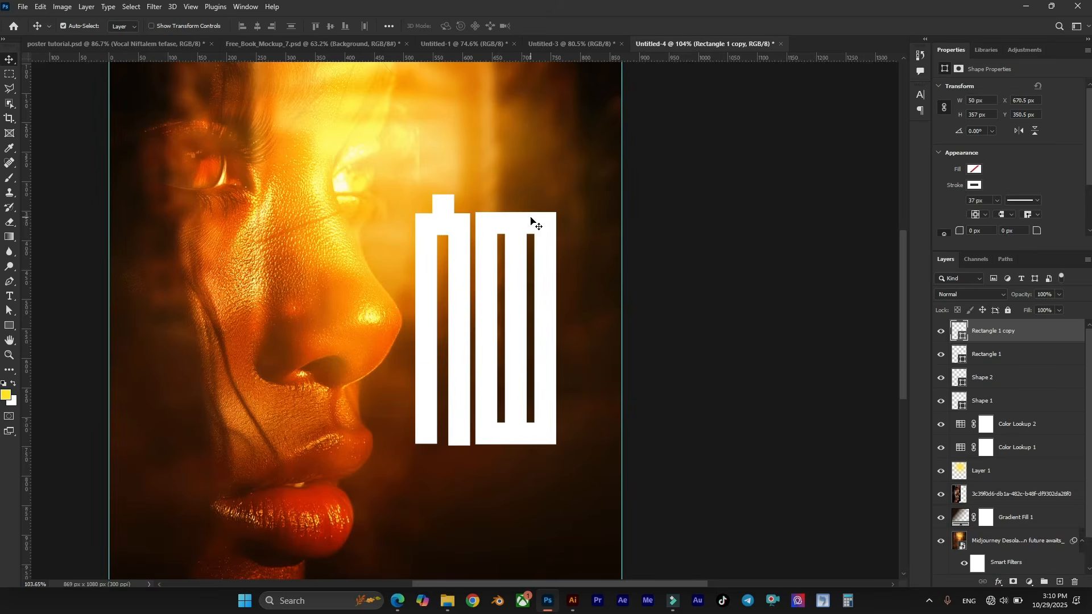
left_click(1003, 352, "shift")
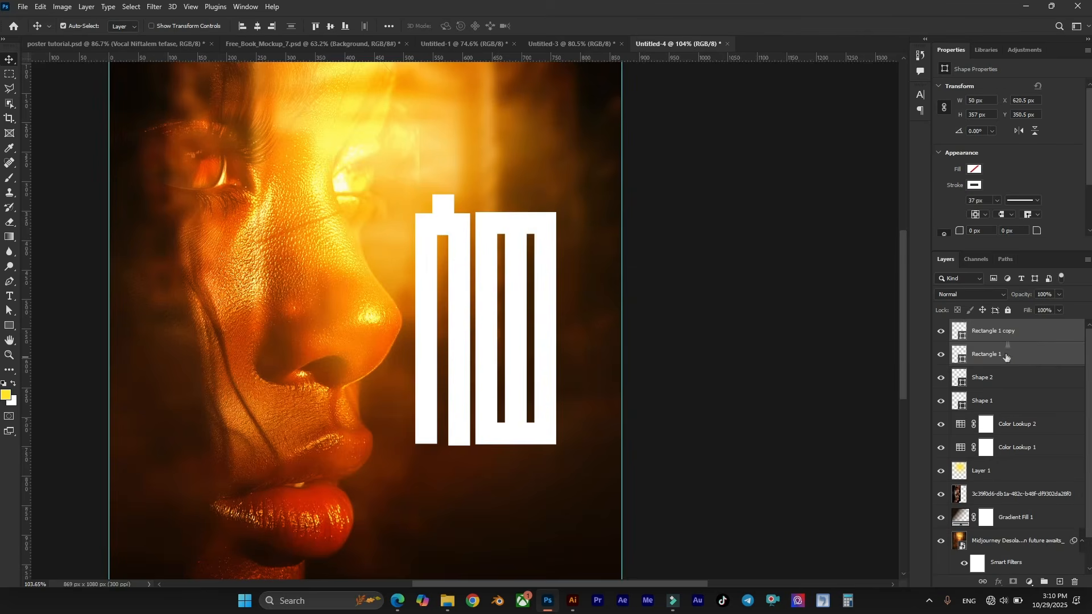
Step: Duplicate the double-rectangle letter to the right, and scale all six letter shapes down proportionally to 78.44%
left_click_drag(518, 231, 584, 232)
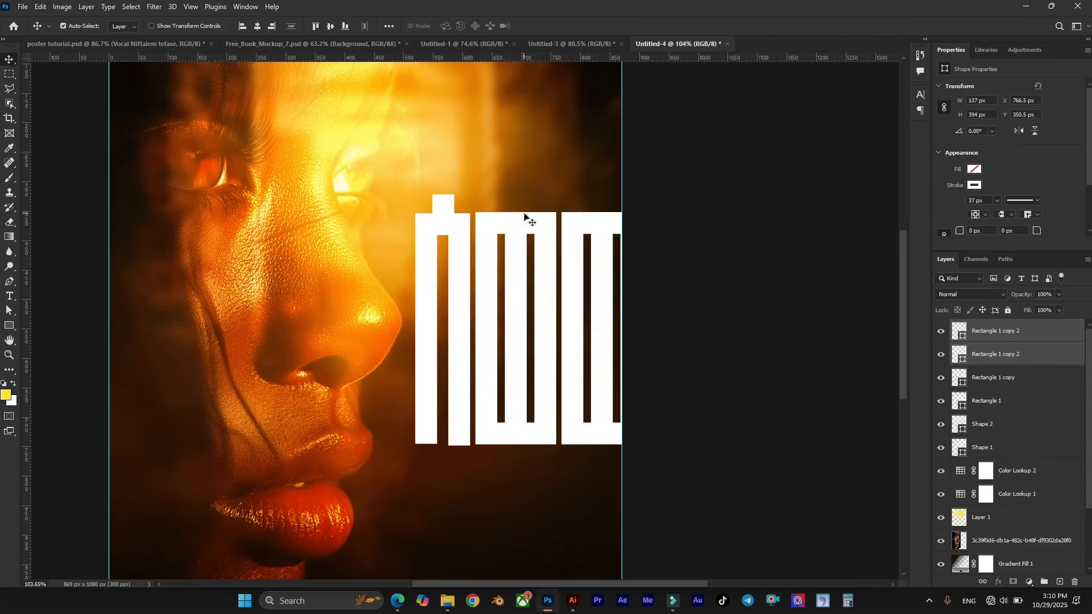
left_click(1041, 331)
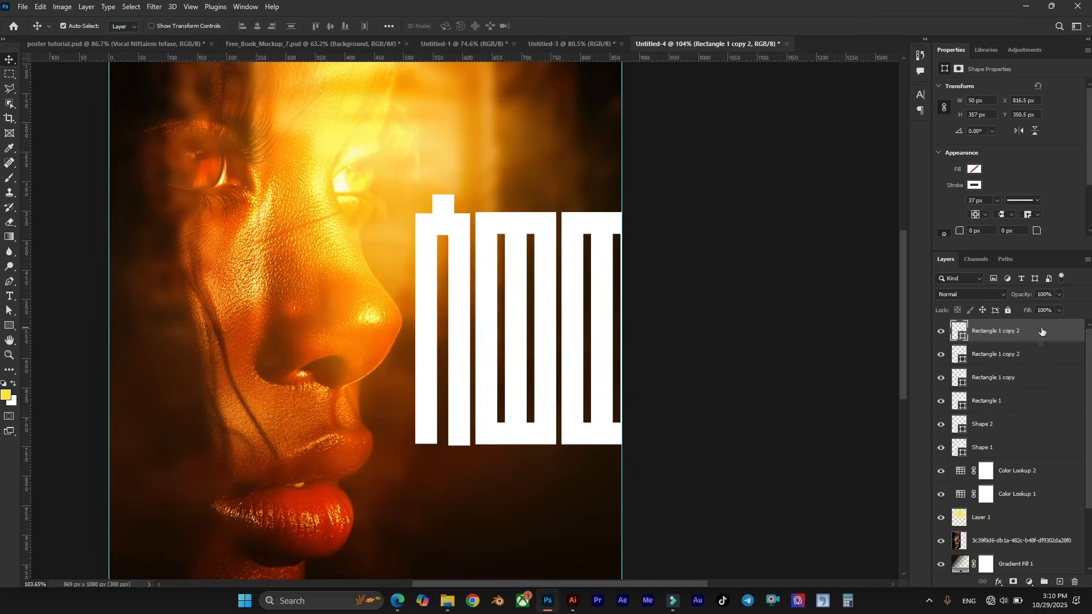
left_click(1017, 448, "shift")
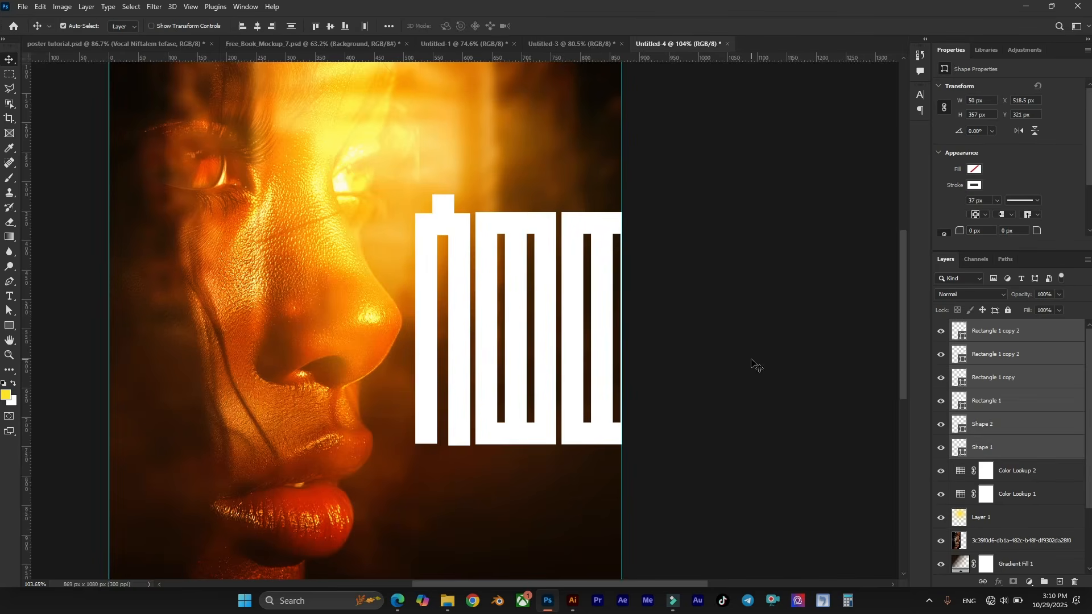
key("ctrl+t")
left_click_drag(642, 319, 597, 309)
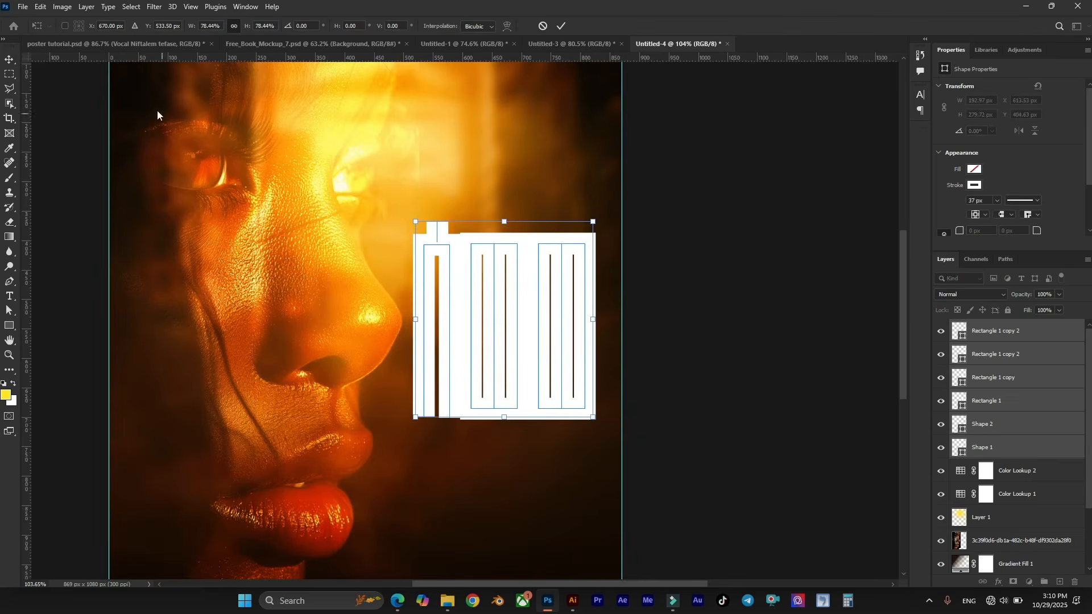
left_click(559, 25)
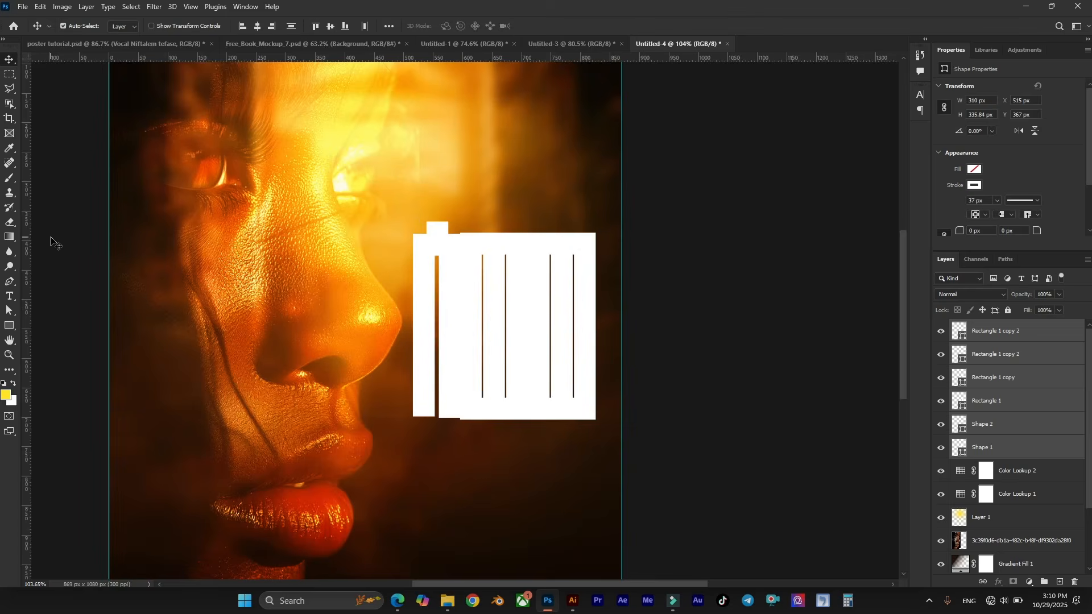
Step: Set the stroke width of all six letter shapes to 29 px
left_click(8, 282)
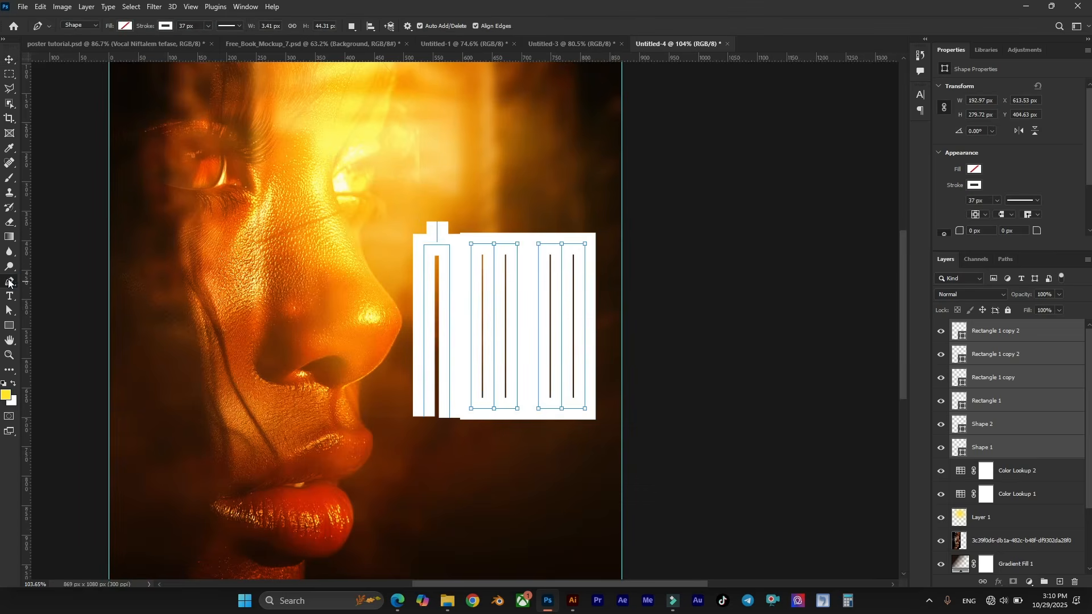
left_click(186, 26)
key("Return")
left_click(192, 26)
key("Down")
key("Return")
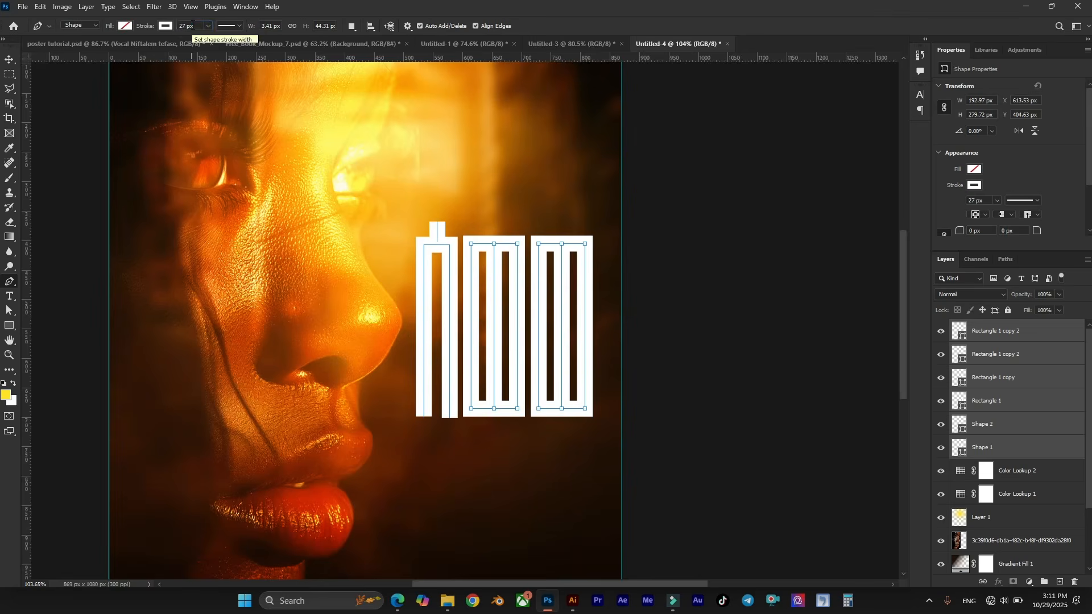
left_click(192, 26)
key("Up")
key("Up")
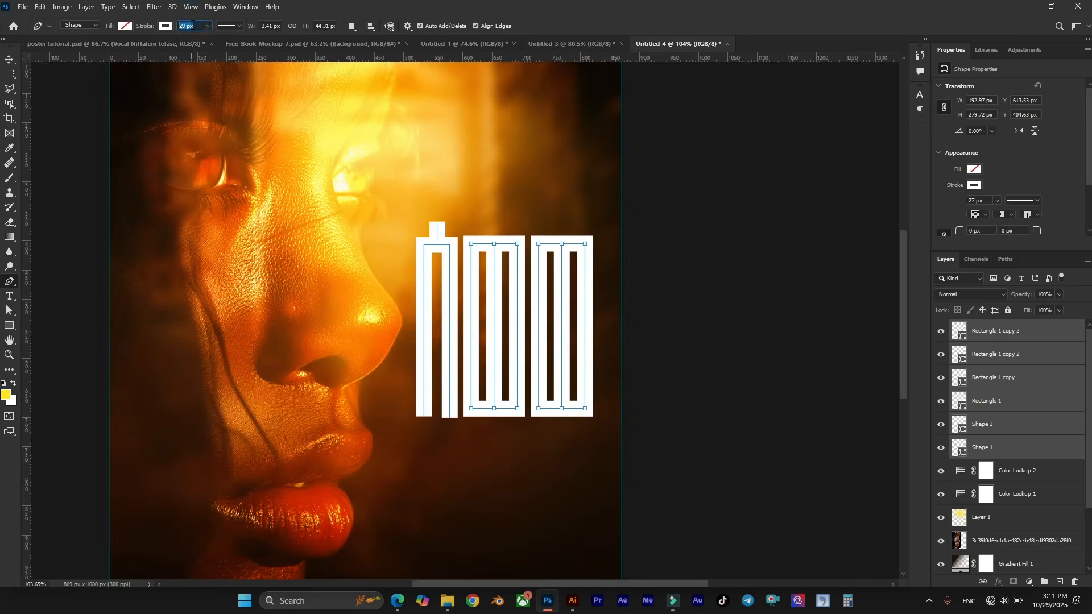
key("Return")
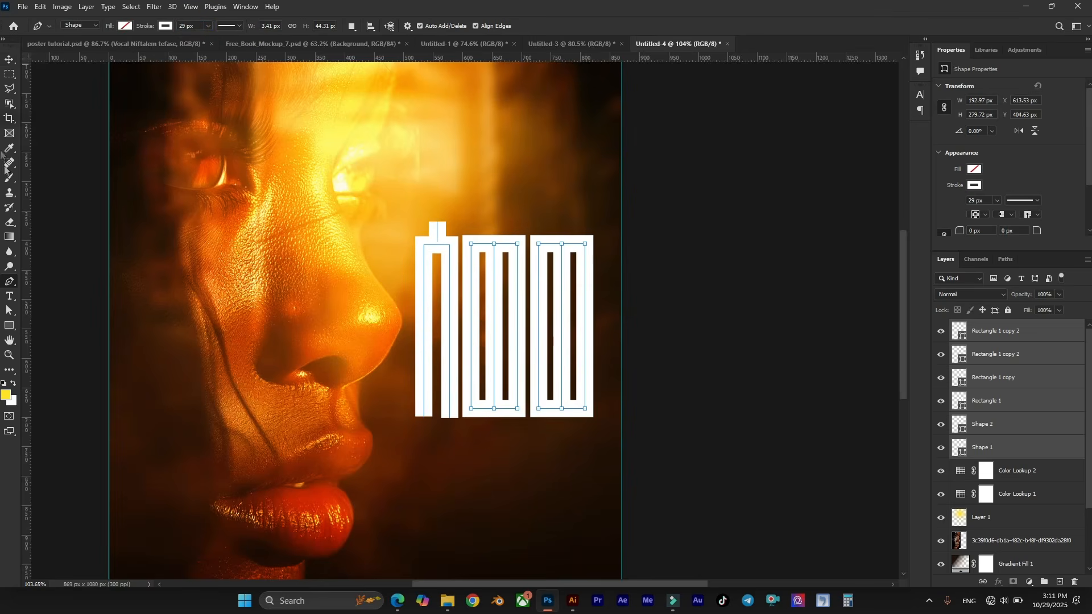
left_click(667, 333)
Step: Place a vertical guide through the middle letter's centre and draw a separate vertical line about 36 px high along it, descending from the lower bar
scroll(500, 358, "up", 6)
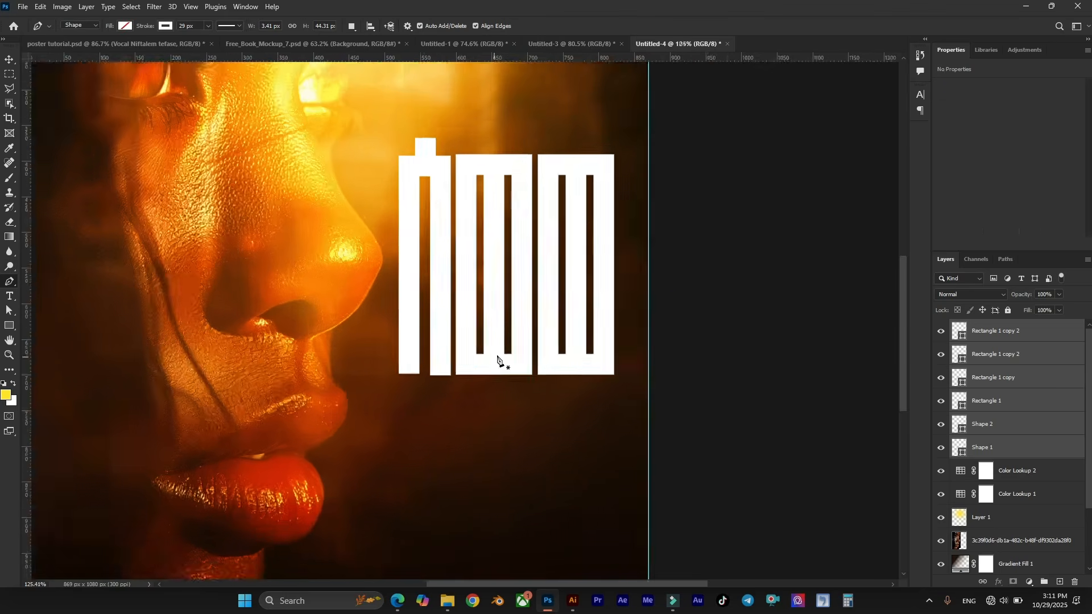
scroll(491, 361, "up", 2)
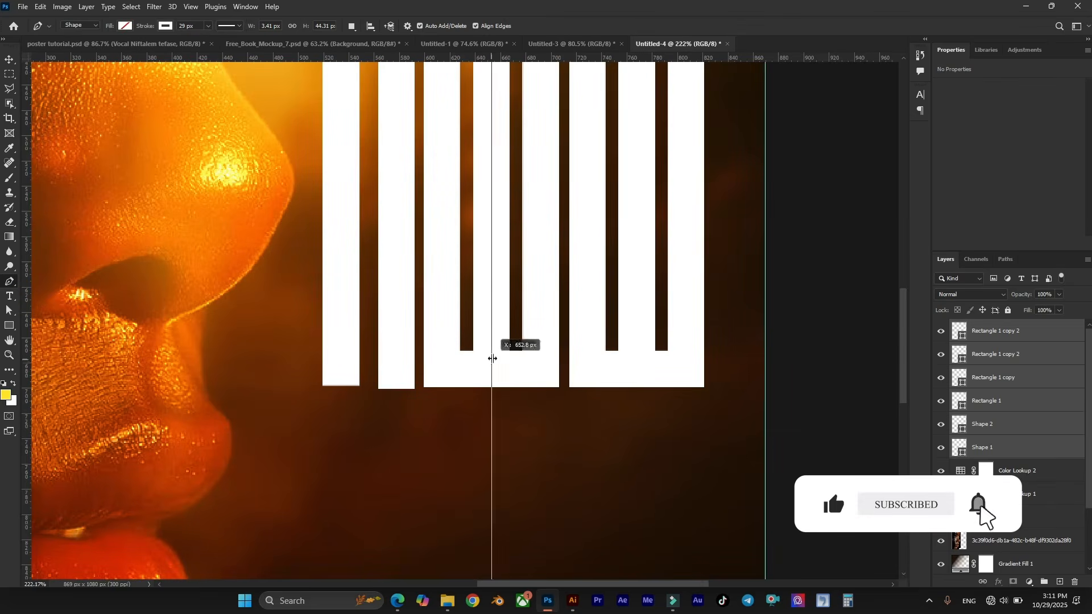
left_click(499, 380)
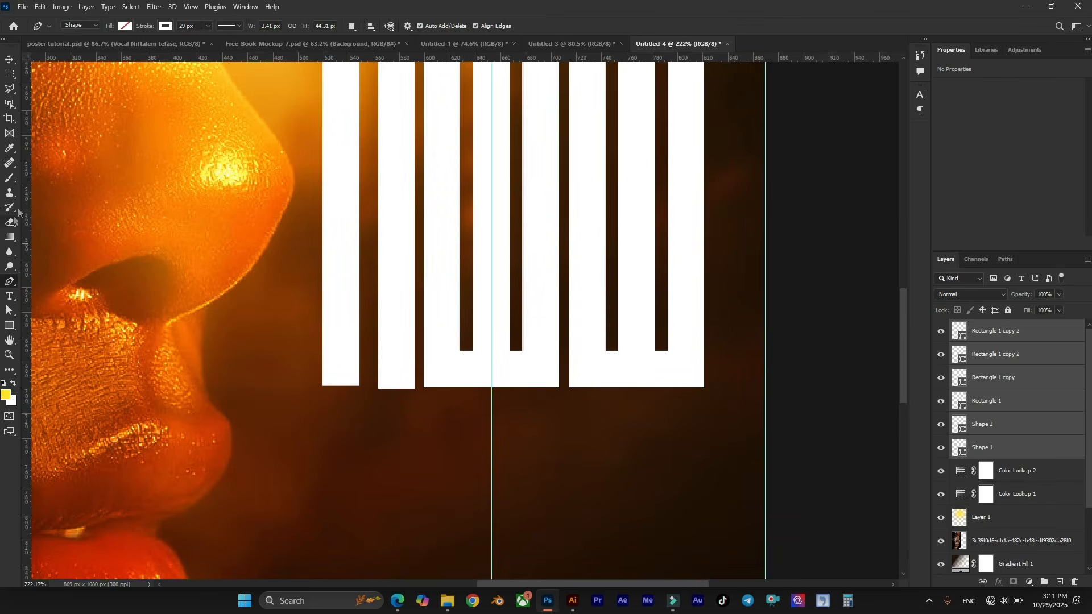
left_click(492, 367)
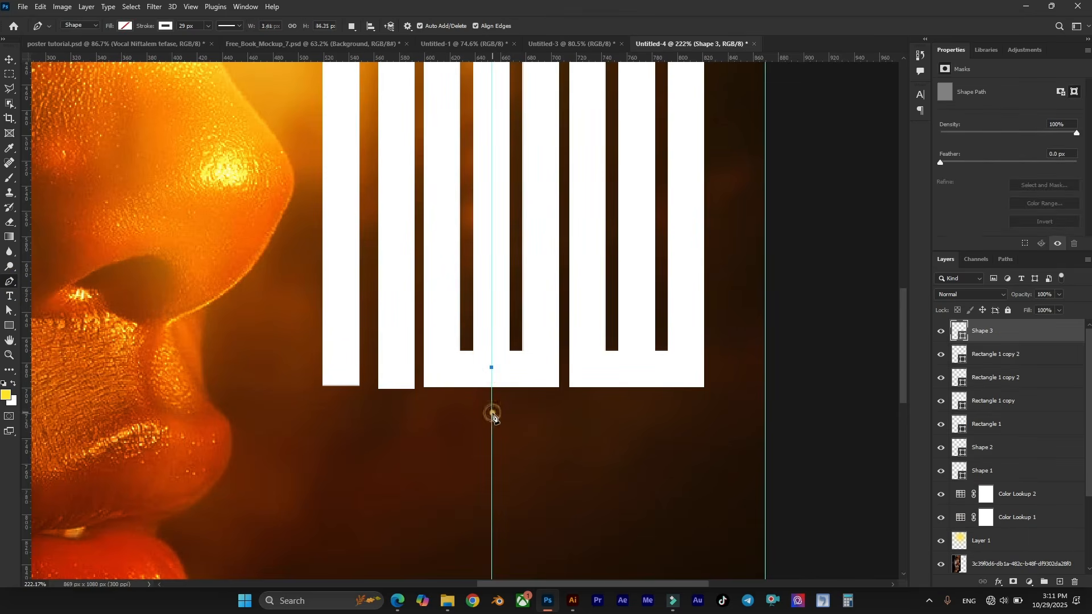
left_click(492, 413)
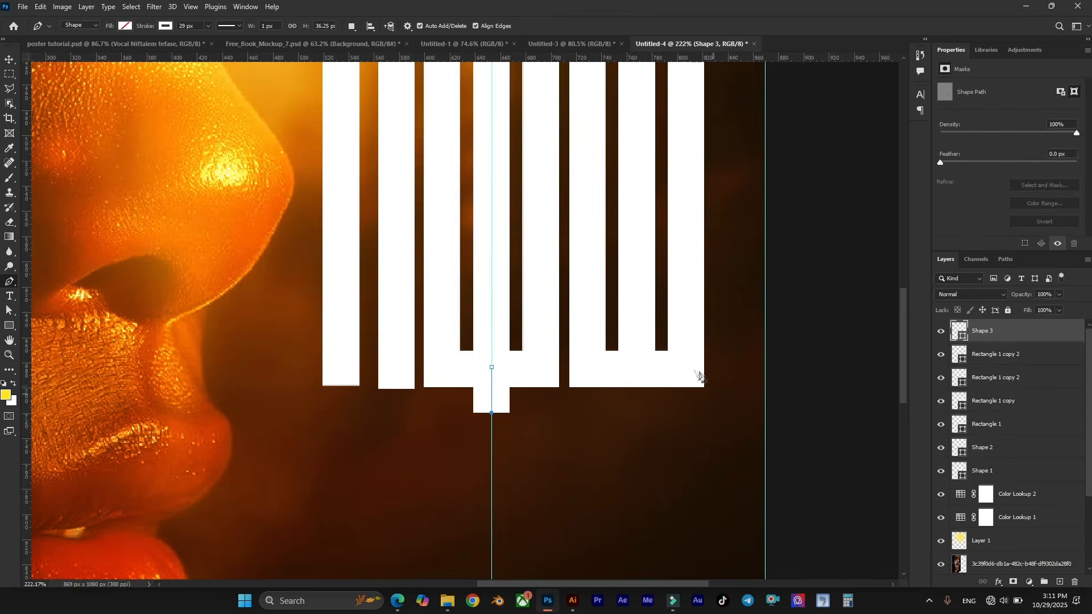
Step: Add a vertical guide and align it with the centre of the third letter
left_click_drag(29, 303, 638, 313)
left_click(831, 369)
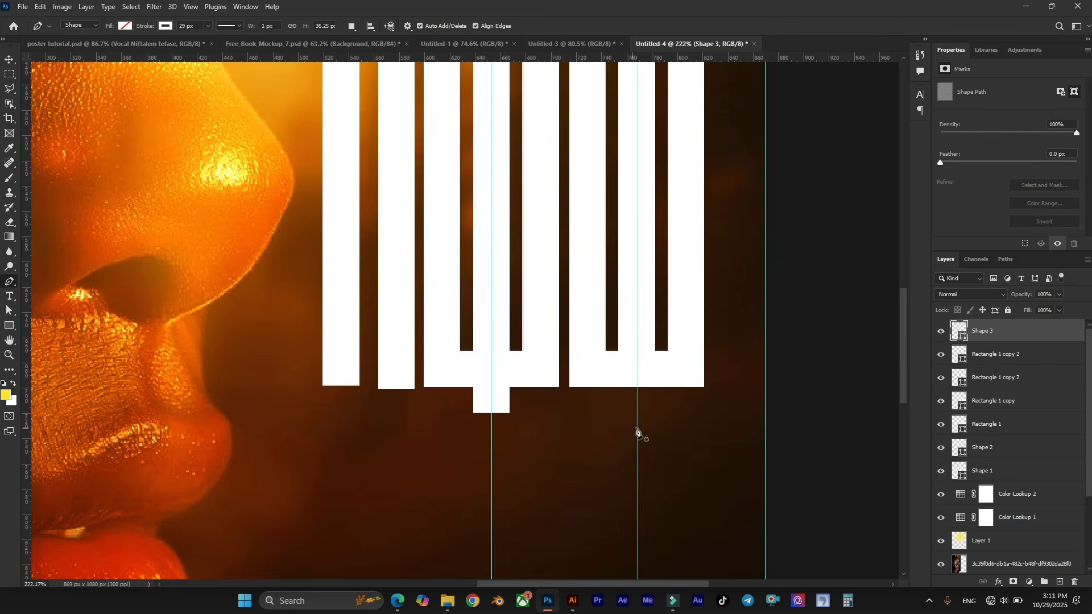
key("v")
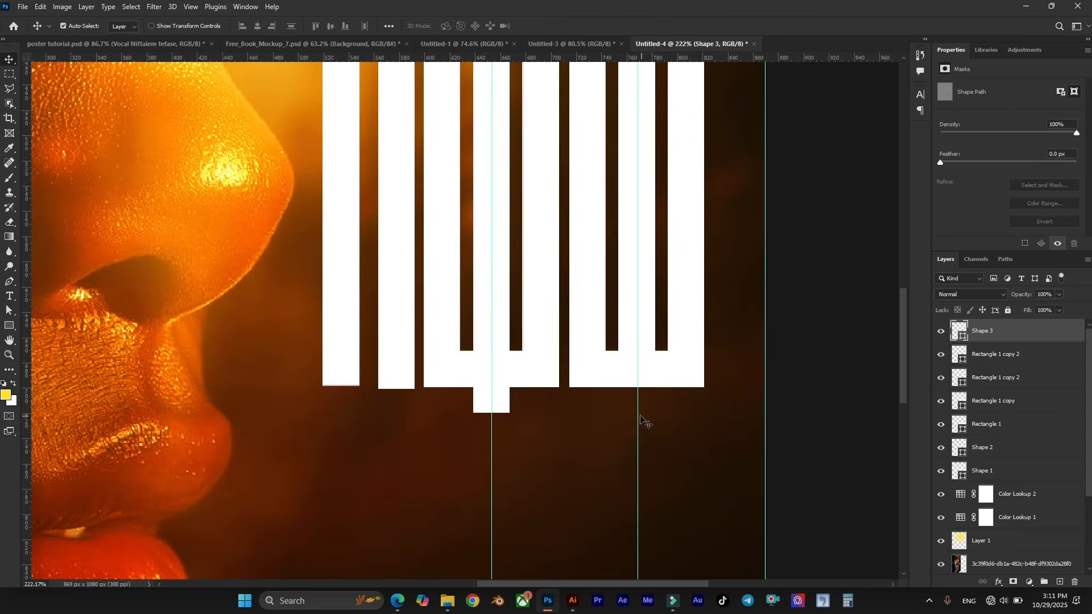
left_click_drag(637, 412, 638, 412)
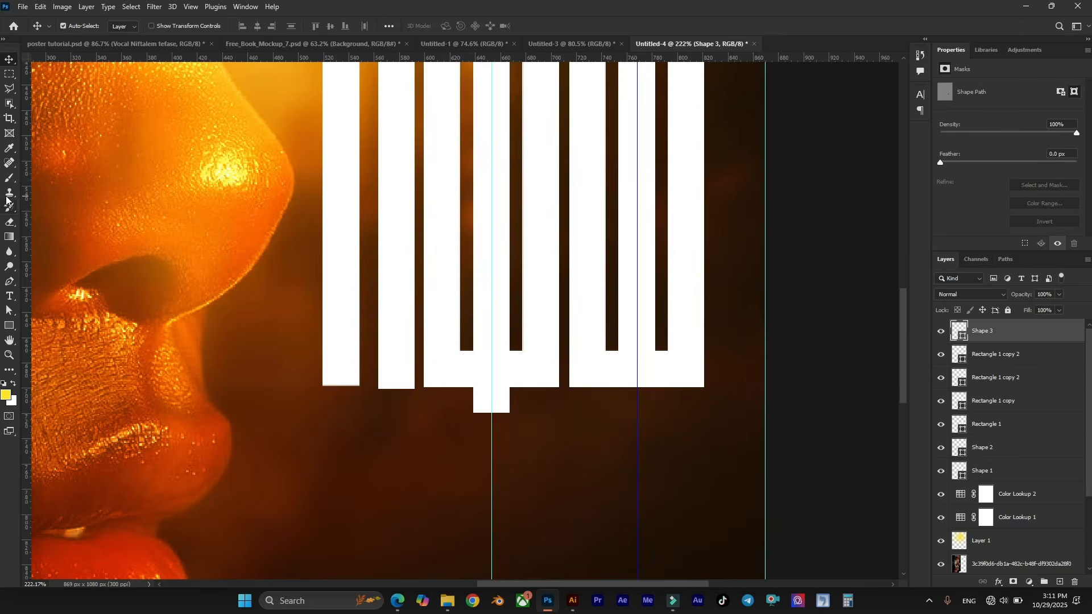
Step: Draw an L-shaped tail about 38 by 42 px with the Pen tool, descending from the third letter's lower bar along the guide and turning right
left_click(10, 282)
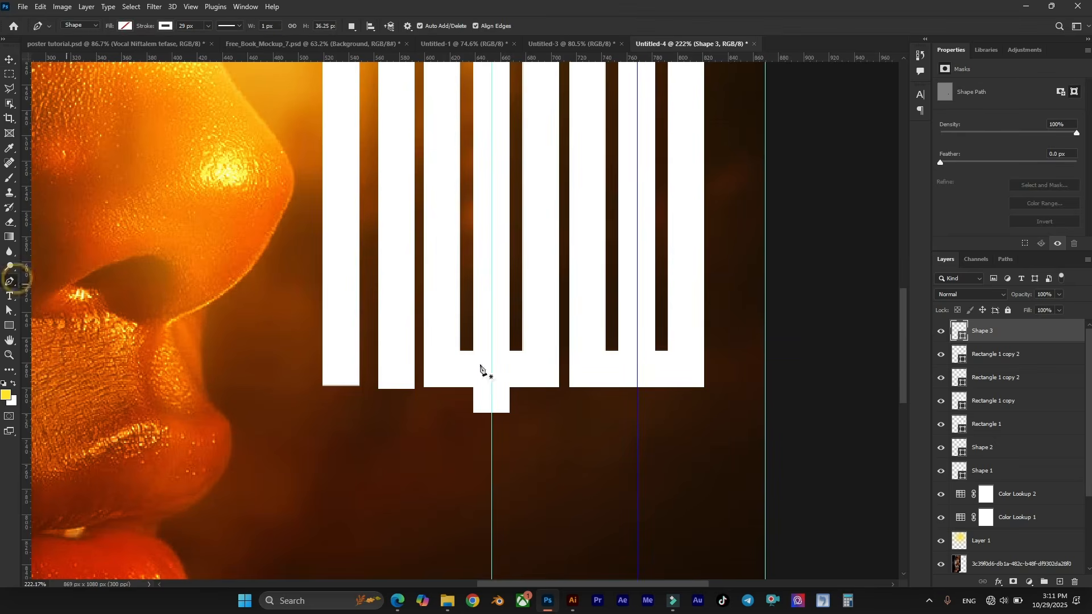
left_click(637, 368)
left_click(637, 422)
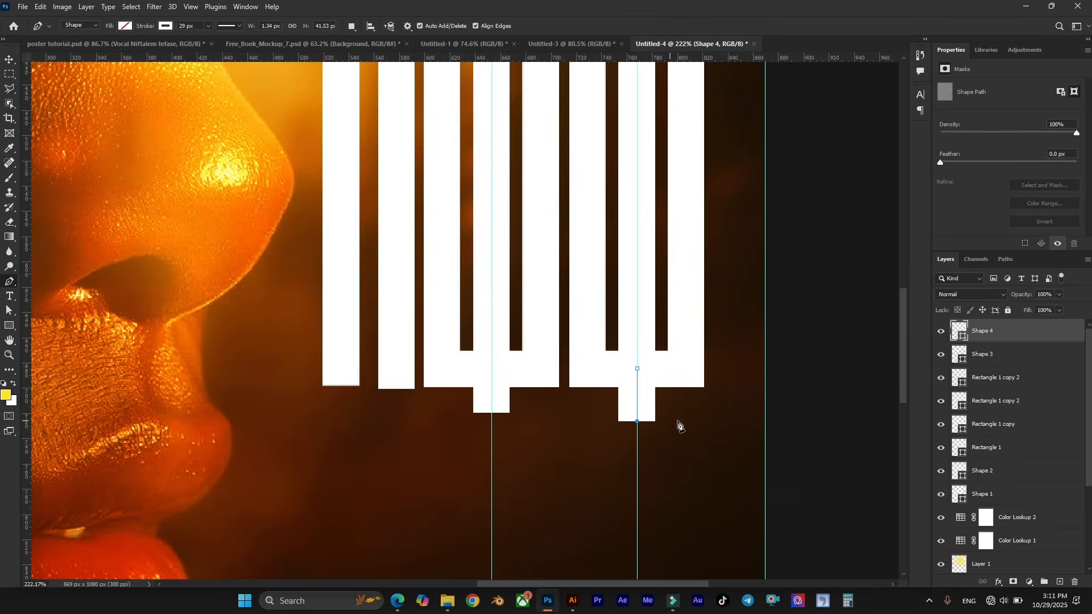
left_click(685, 422)
Step: Shorten the third letter's left rectangle by moving its bottom edge up
scroll(676, 373, "down", 2)
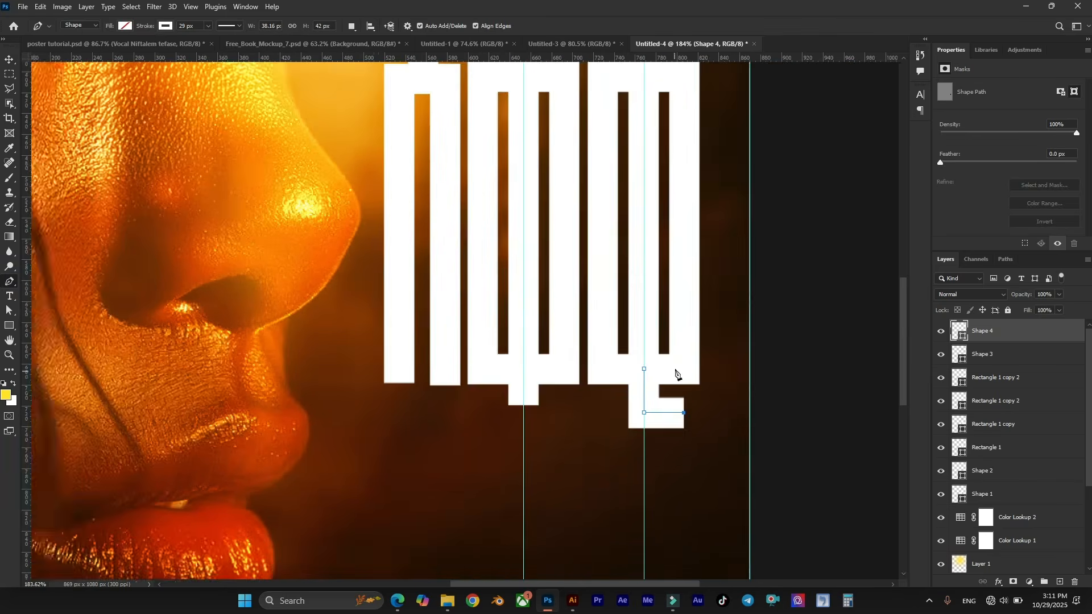
scroll(427, 298, "up", 1)
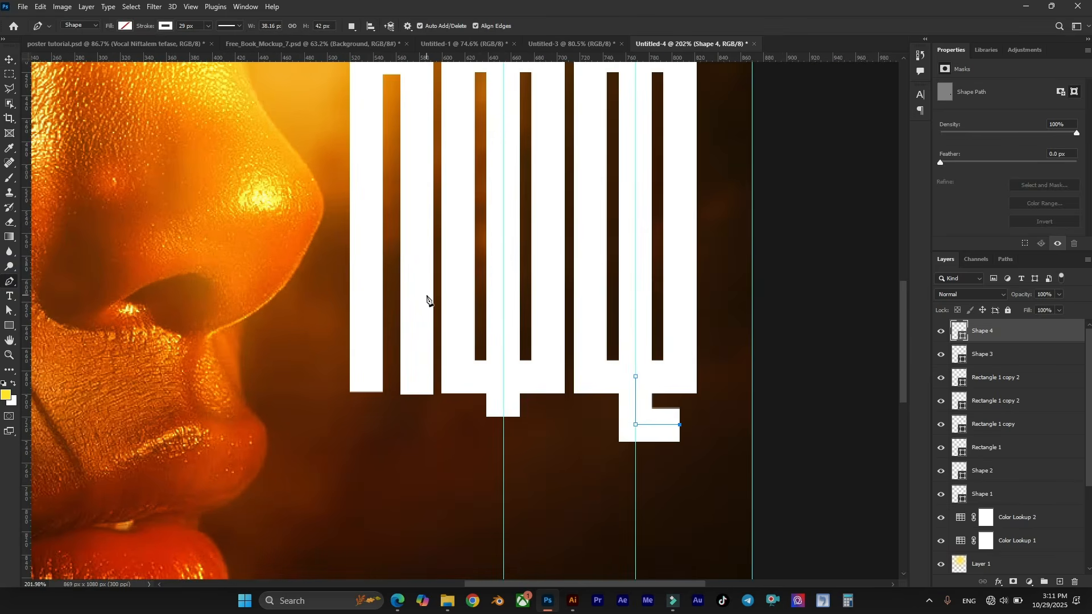
left_click(9, 60)
key("a")
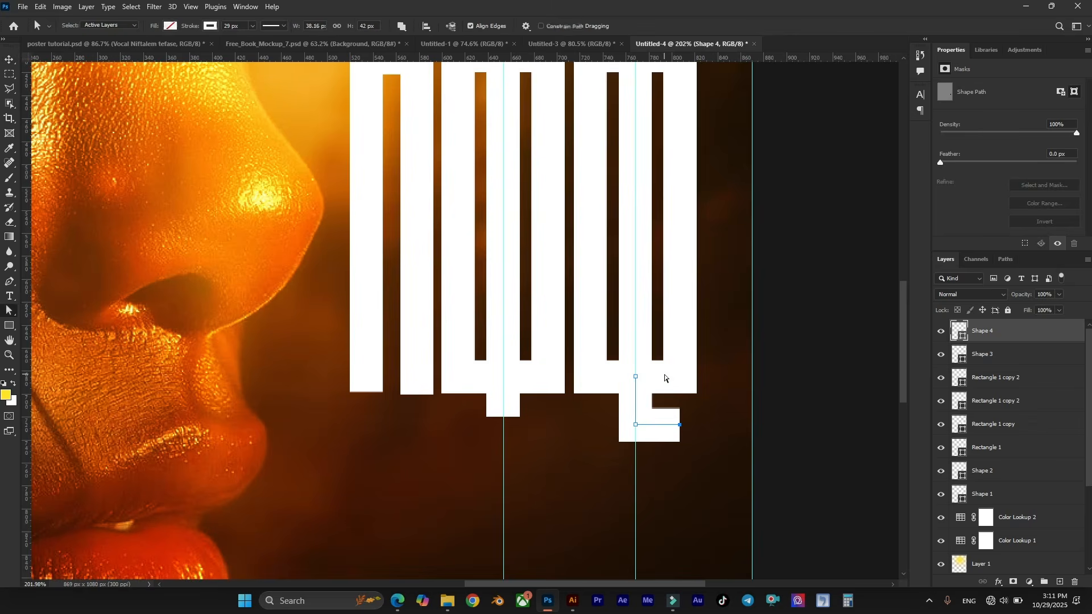
left_click(1019, 353)
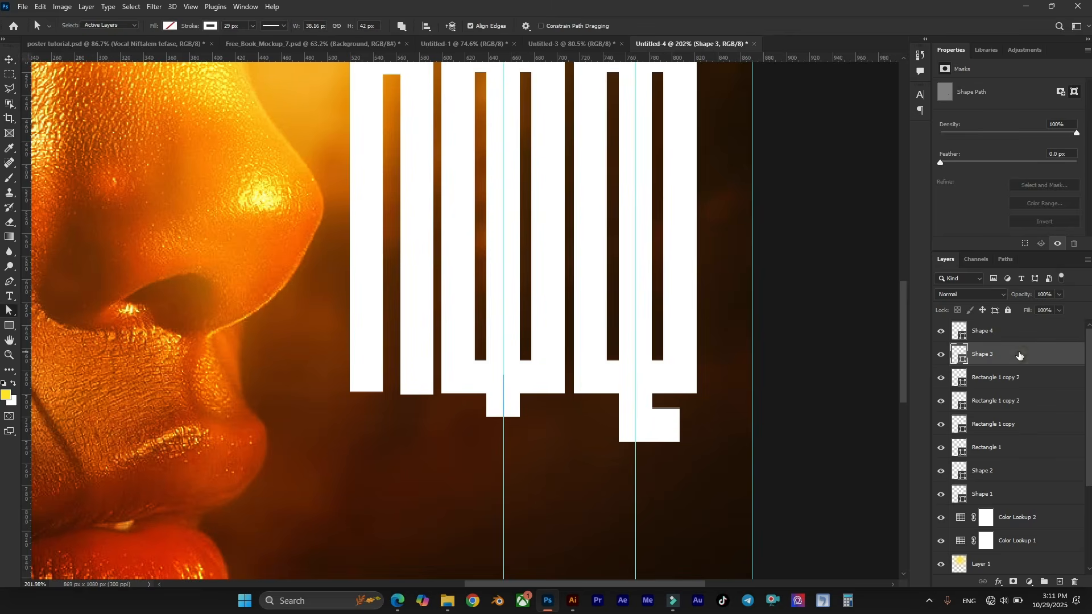
left_click(1003, 380)
left_click(657, 378)
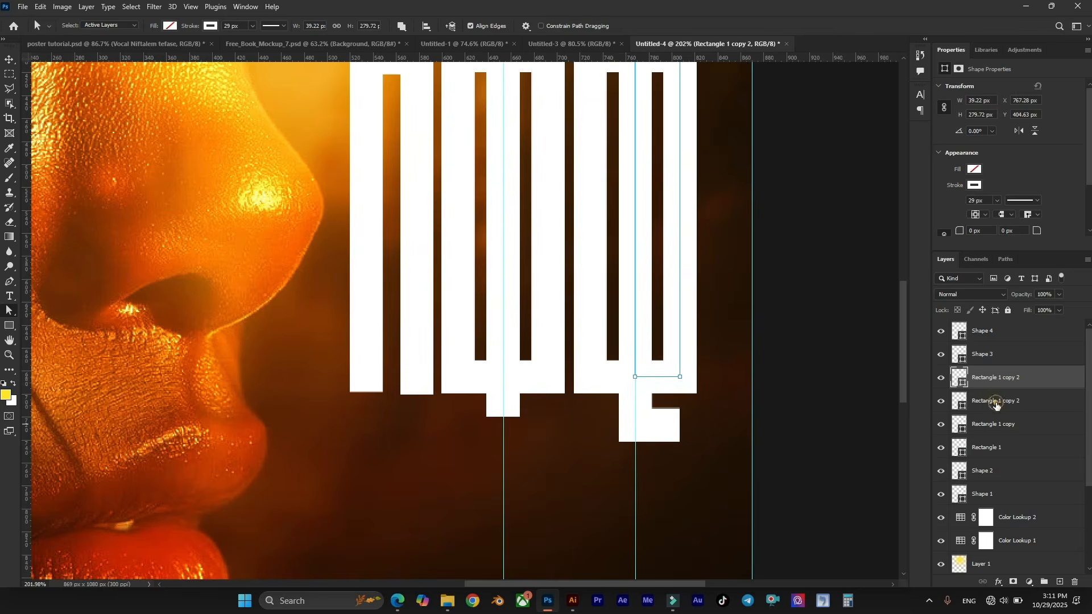
left_click(996, 403, "shift")
left_click(611, 377, "shift")
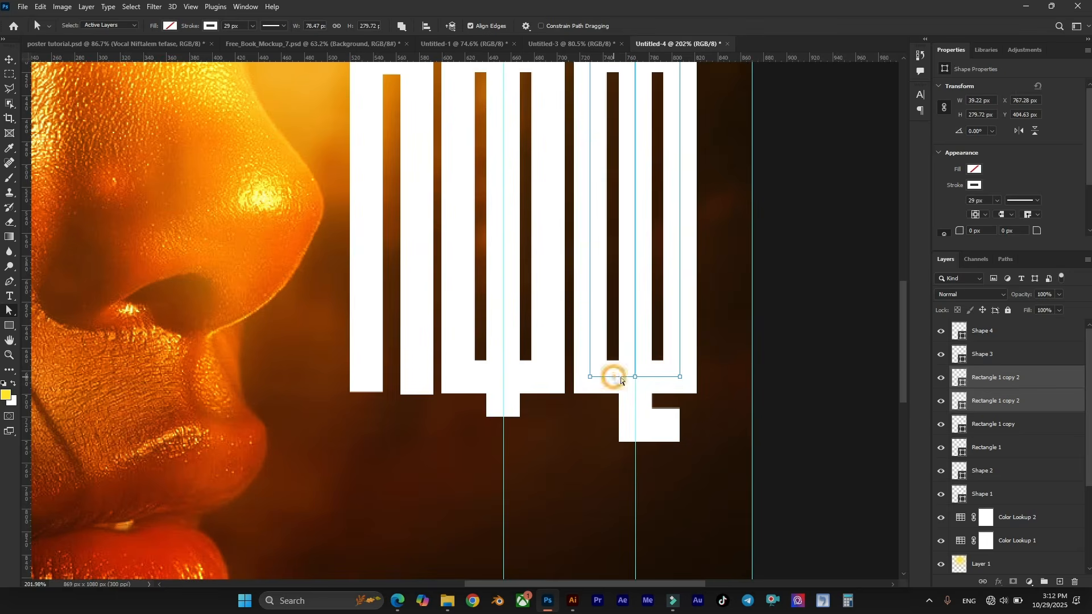
mouse_move(625, 381)
left_mouse_down()
mouse_move(617, 359)
mouse_move(621, 366)
left_mouse_up()
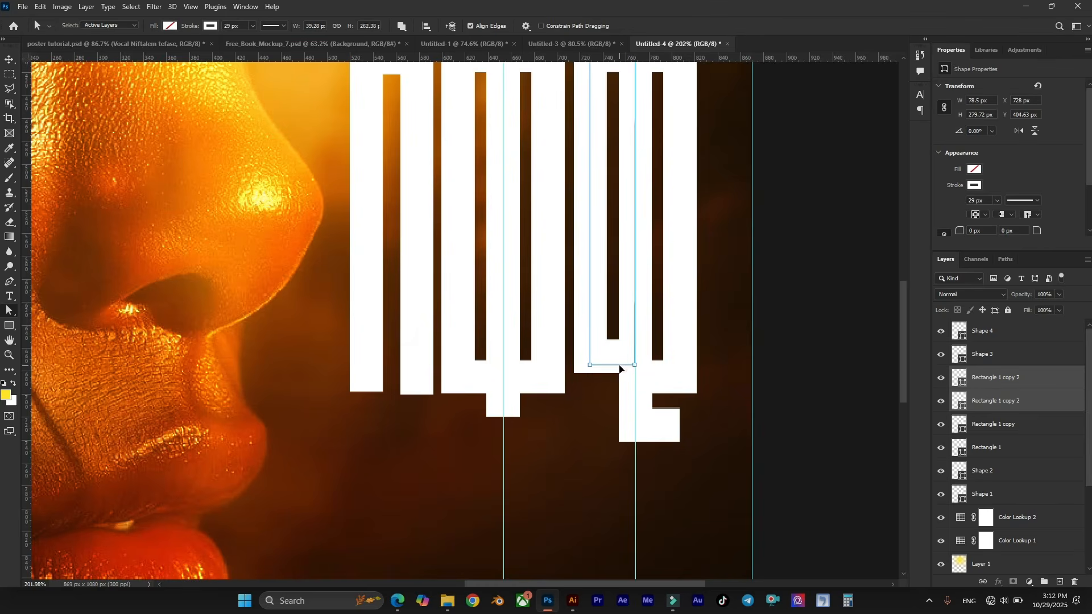
Step: Raise the bottom edge of the third letter's right rectangle, shortening it to about 268 px high
left_click(999, 403)
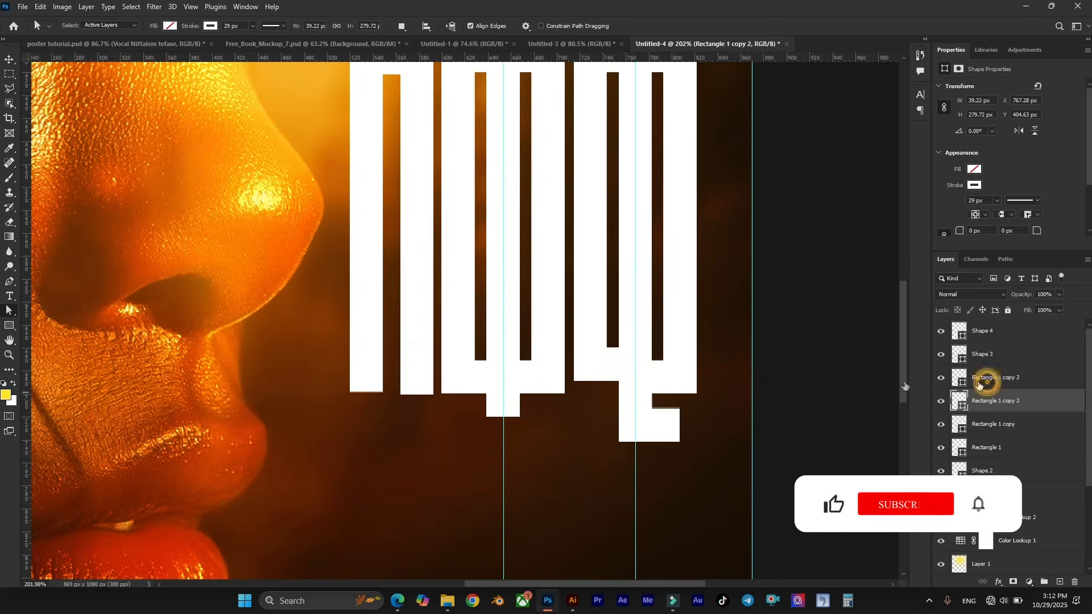
left_click(652, 378)
left_click_drag(653, 378, 655, 364)
Step: Move the horizontal foot of the L-shaped tail up, reducing the tail's height to 32 px
scroll(689, 365, "down", 3)
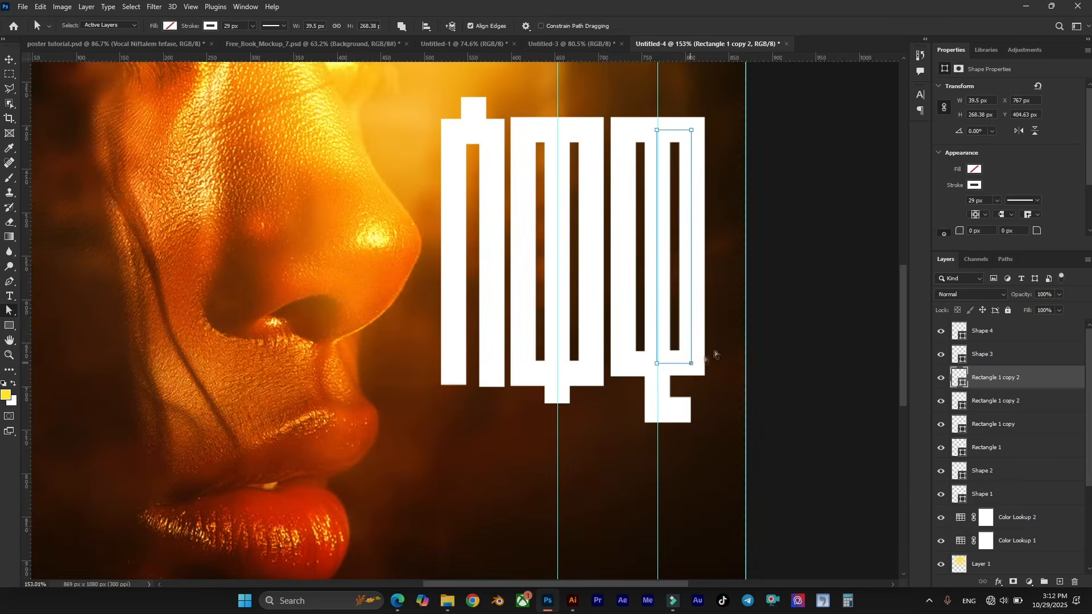
scroll(544, 312, "up", 2)
scroll(587, 341, "down", 3)
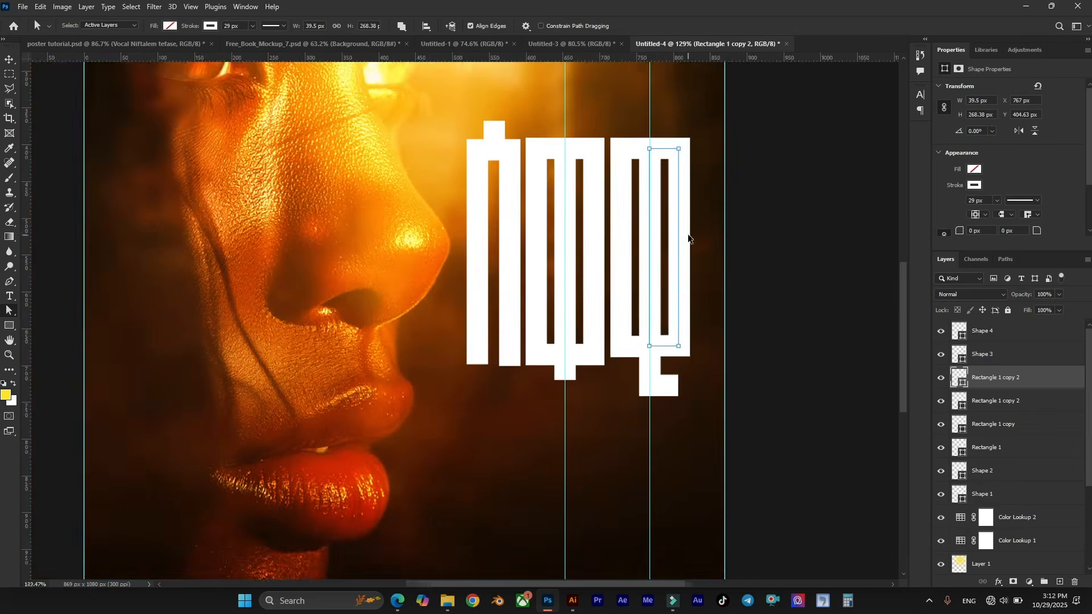
scroll(669, 421, "up", 2)
left_click(999, 333)
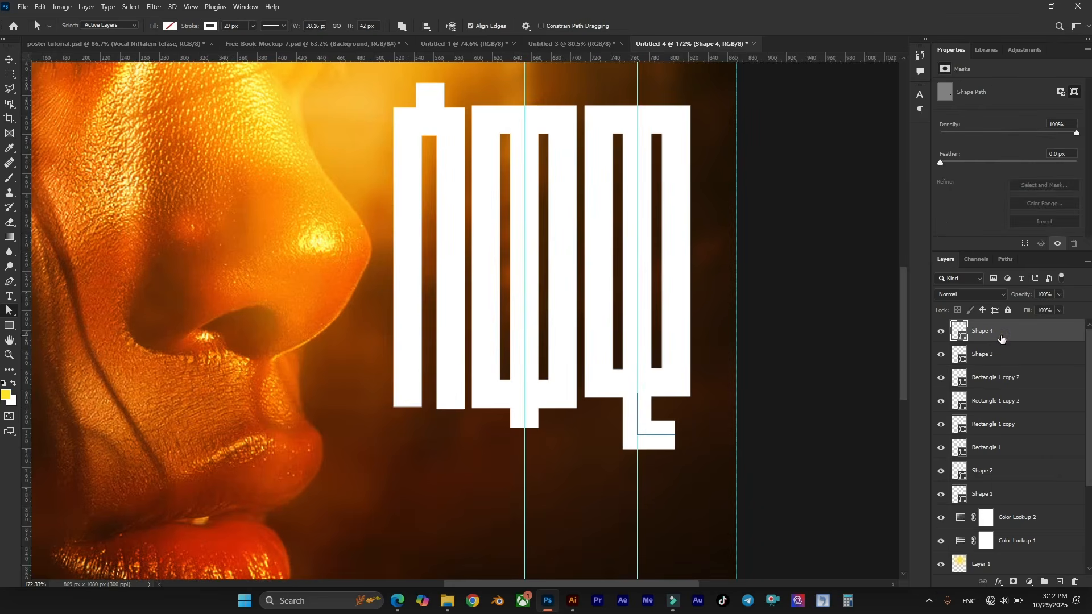
left_click_drag(651, 443, 654, 430)
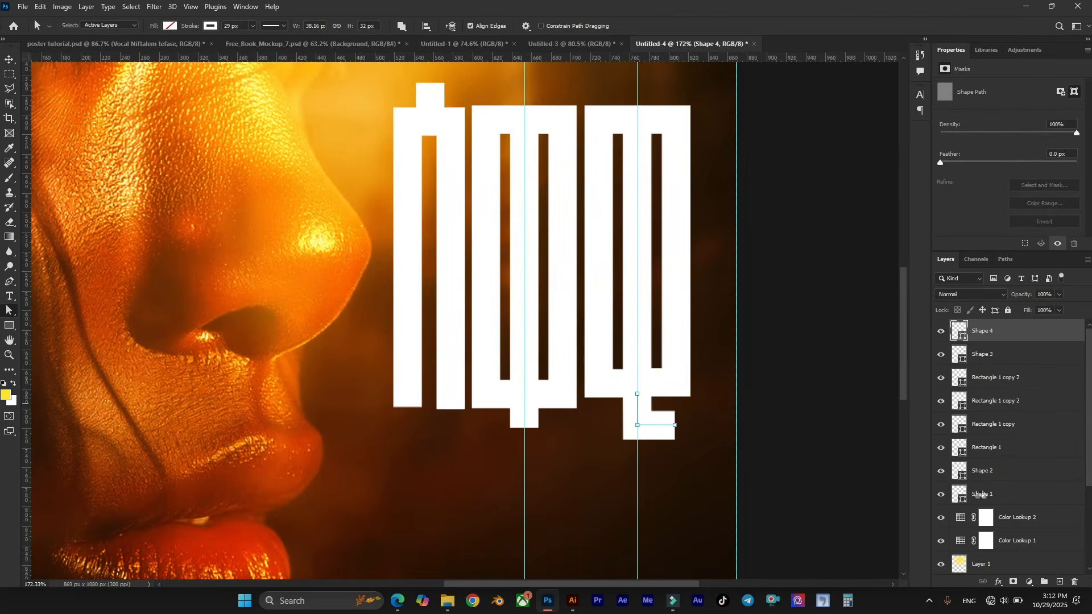
Step: Lengthen both legs of the first letter's U shape downward to a total height of about 323 px
left_click(975, 493)
left_click(941, 494)
left_click(941, 494)
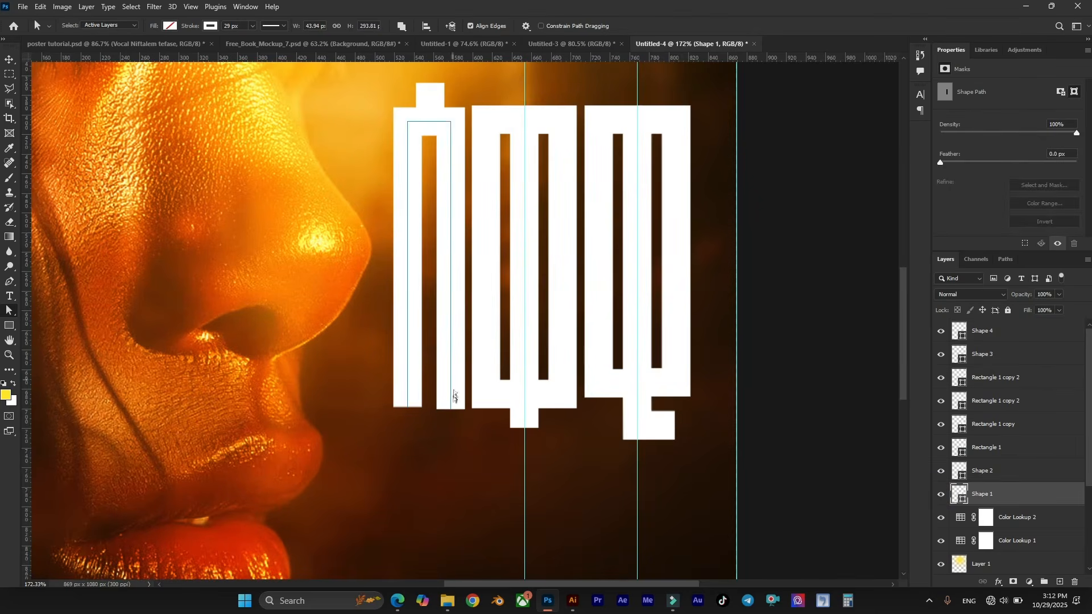
left_click(453, 413)
left_click(407, 408, "shift")
left_click_drag(407, 408, 408, 429)
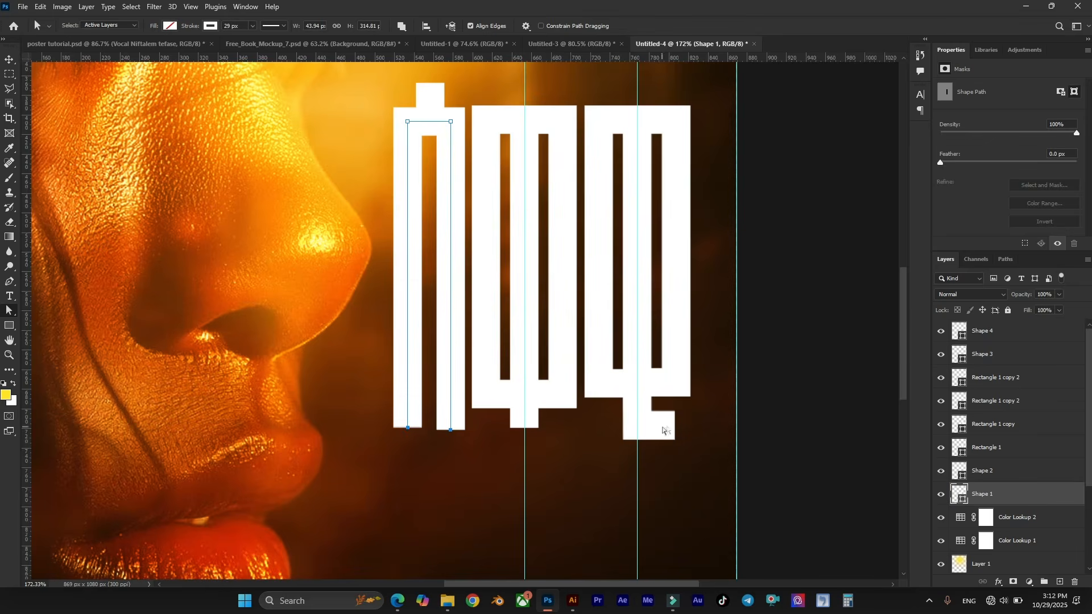
left_click_drag(452, 432, 455, 440)
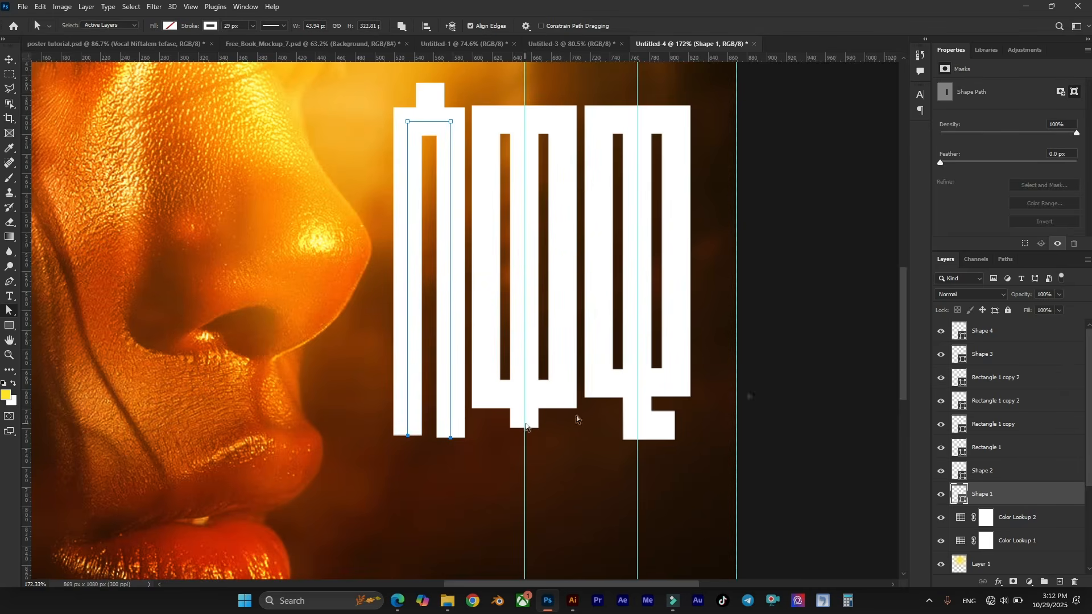
Step: Hide and show each lettering layer in turn to identify which part of the letters it holds
left_click(1034, 378)
left_click(941, 401)
left_click(941, 401)
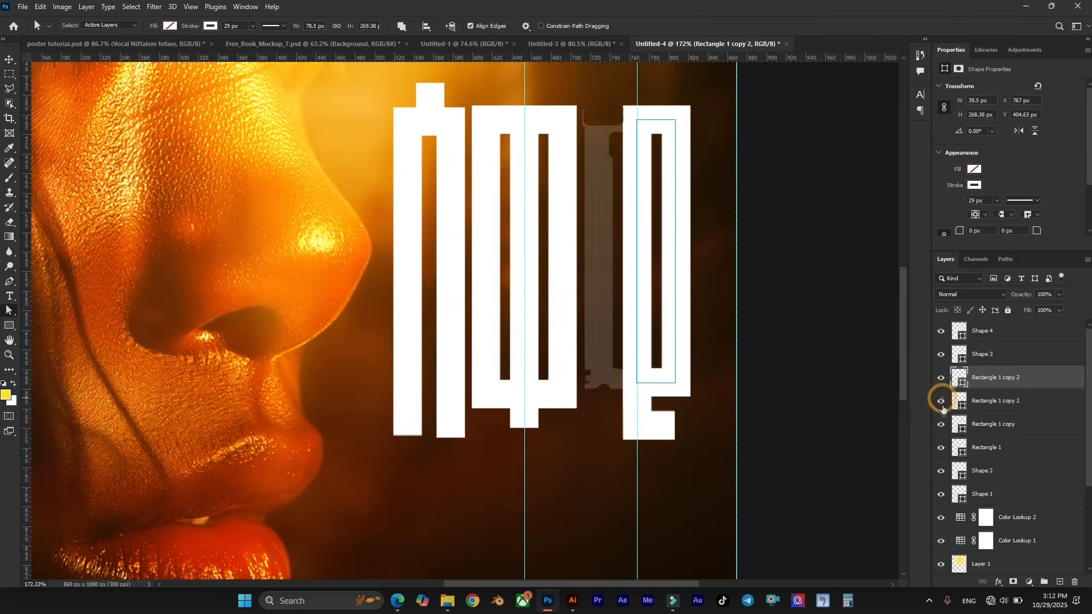
left_click(941, 425)
left_click(941, 425)
left_click(942, 448)
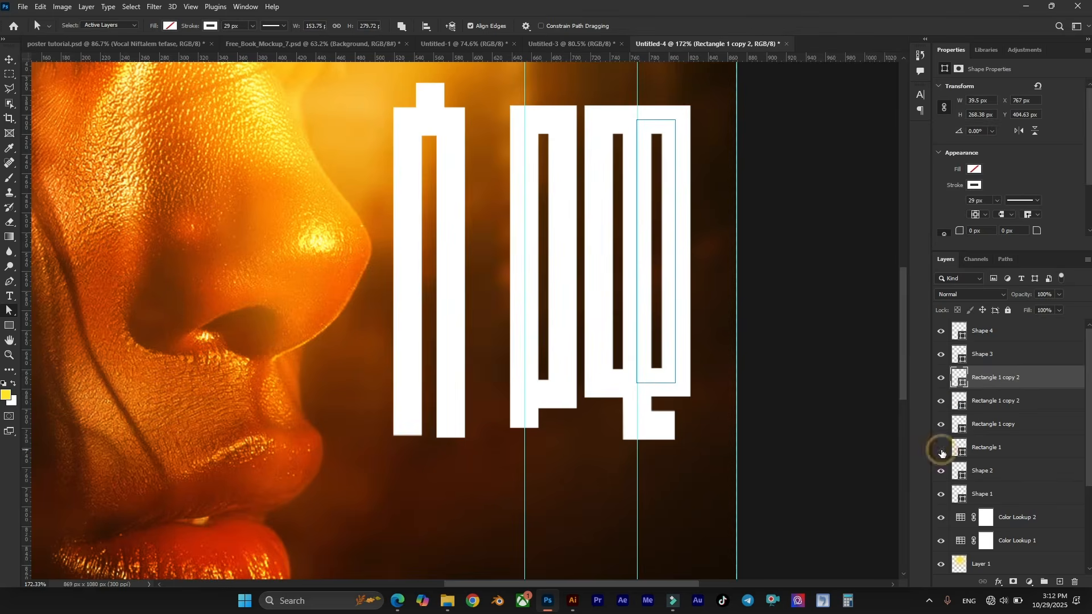
left_click(942, 448)
left_click(941, 471)
left_click(941, 470)
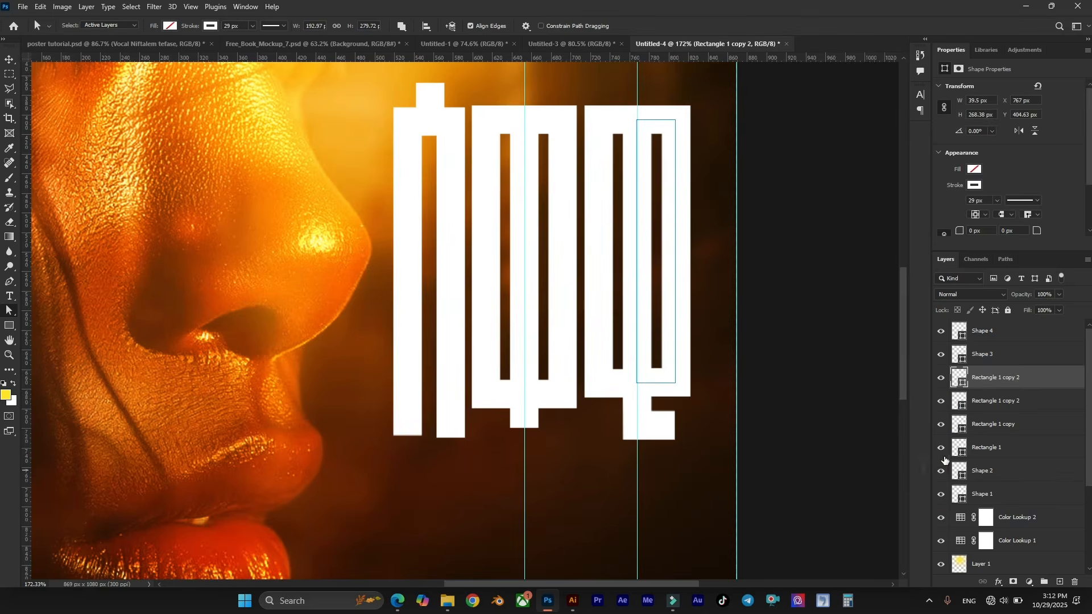
left_click(942, 494)
left_click(941, 494)
left_click(942, 331)
left_click(941, 331)
left_click(942, 354)
left_click(941, 354)
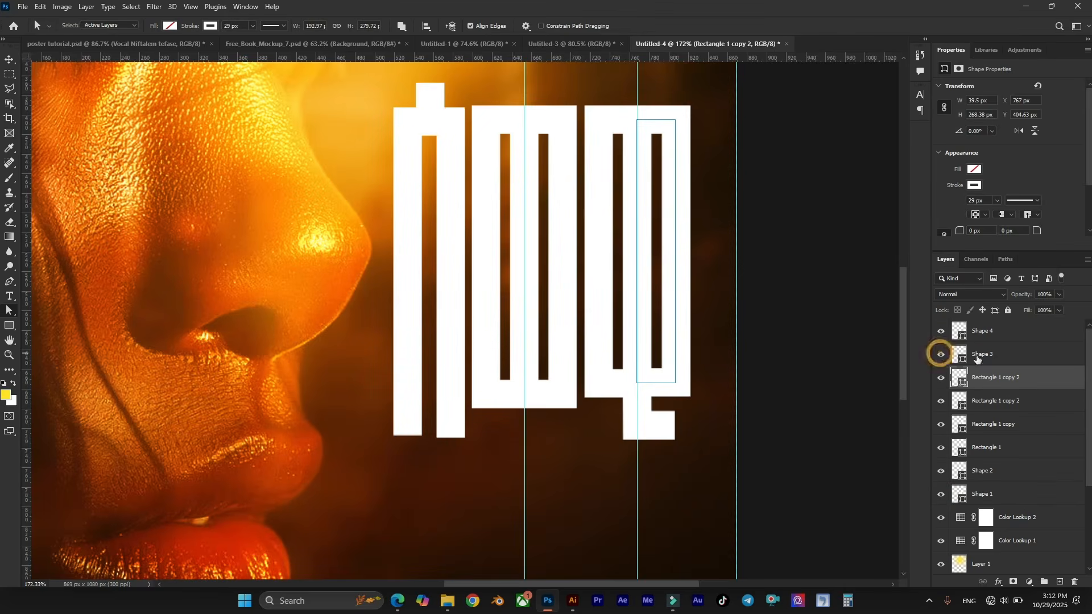
Step: Lengthen the stem below the second letter downward to a height of 45 px
left_click(982, 354)
left_click(525, 431)
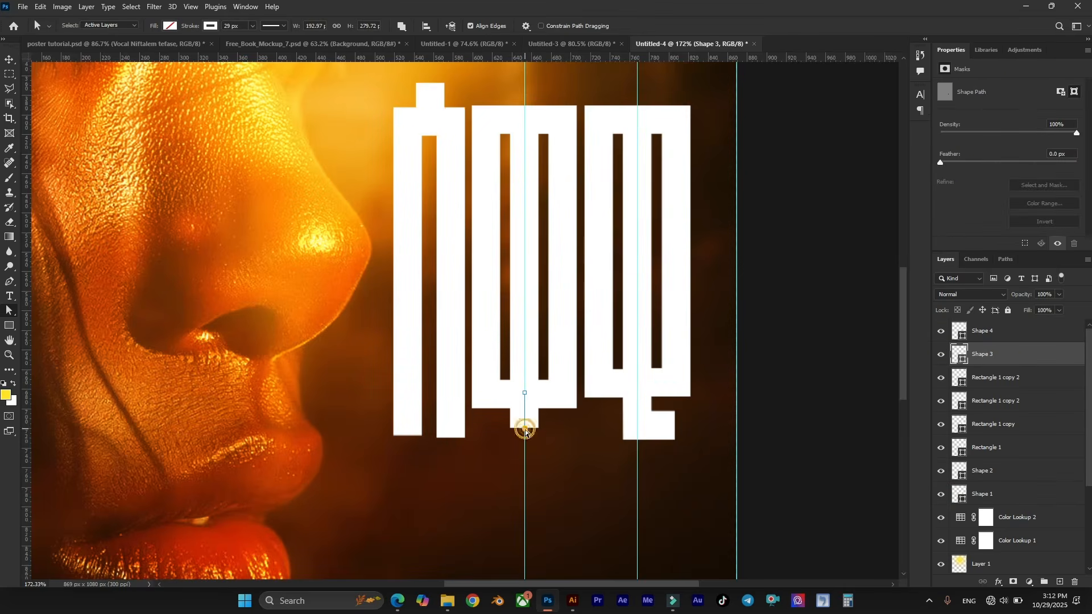
left_click_drag(524, 439, 524, 438)
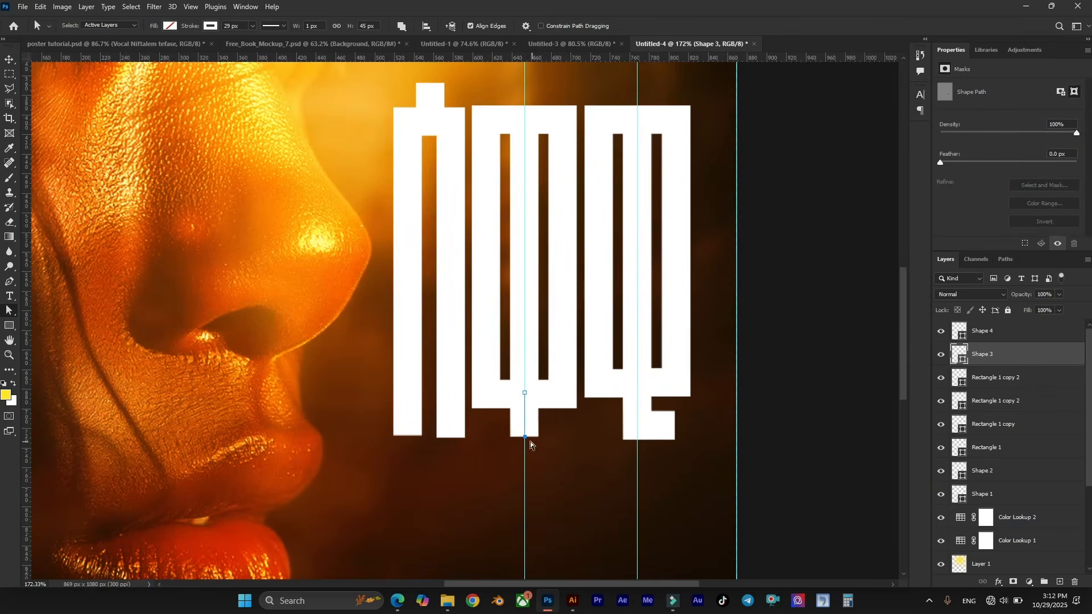
Step: Place a horizontal guide at the bottom of the second letter's stem and raise the third letter's tail to it, making the tail 29 px high
left_click_drag(482, 61, 455, 438)
scroll(421, 435, "up", 3)
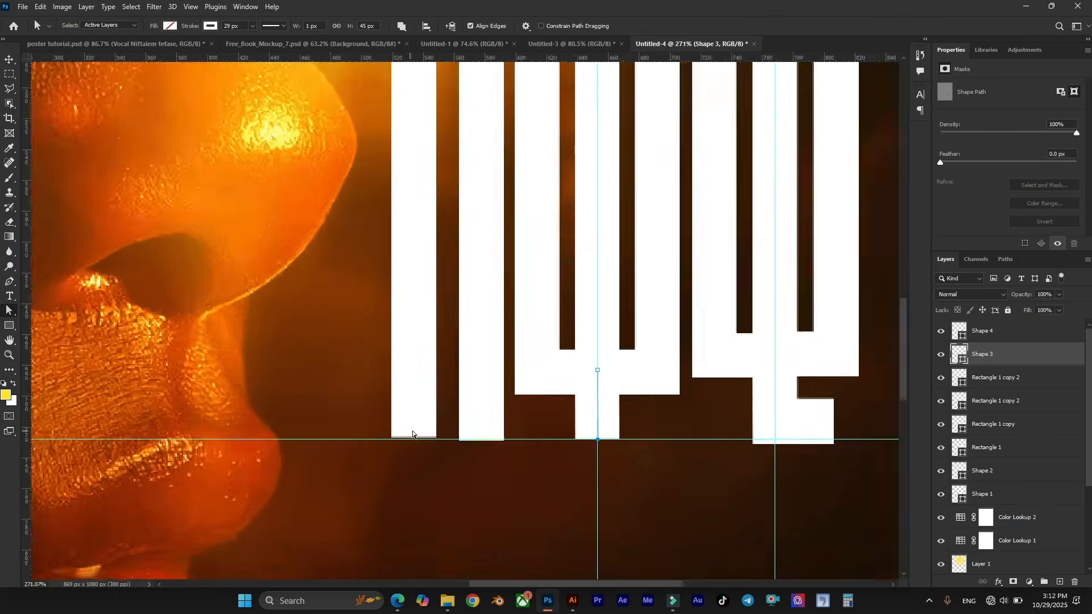
left_click(982, 331)
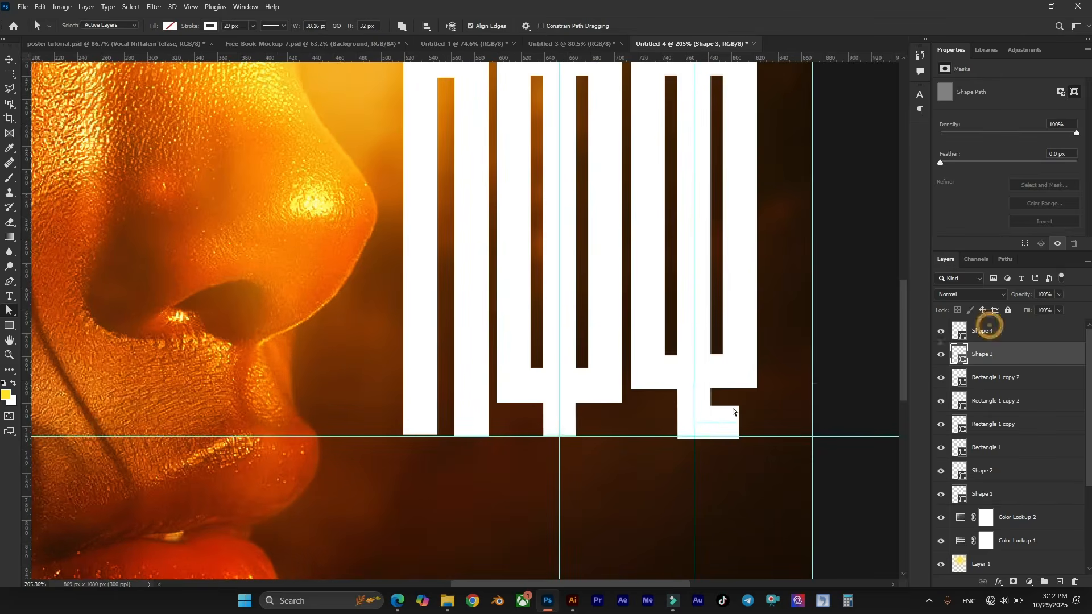
scroll(722, 422, "up", 2)
left_click(722, 416)
left_click_drag(723, 416, 723, 414)
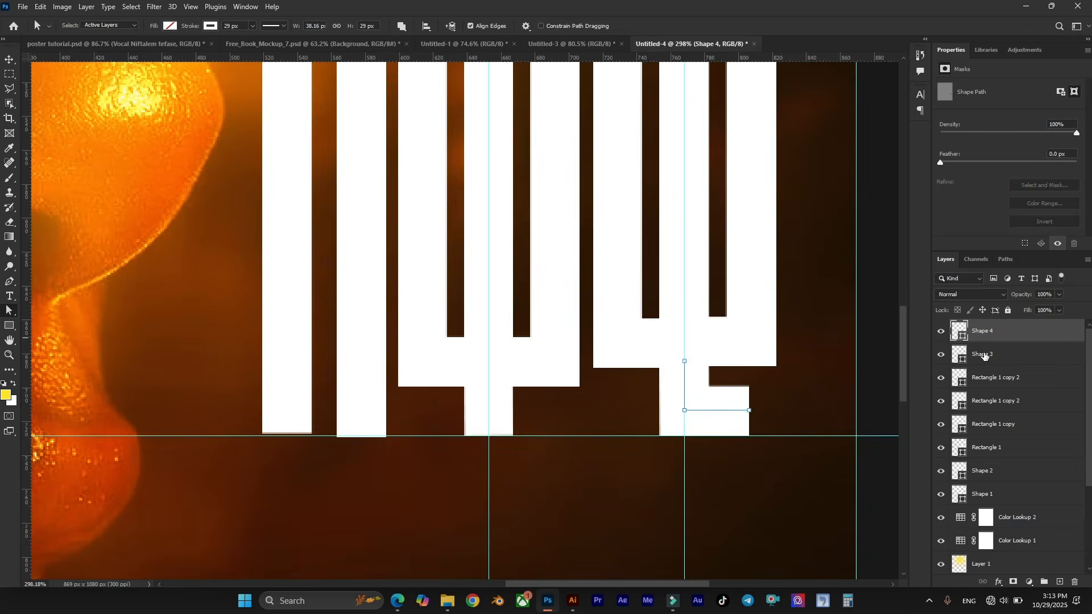
Step: Extend the lower end of the first letter's left leg down to the horizontal guide
left_click(1004, 495)
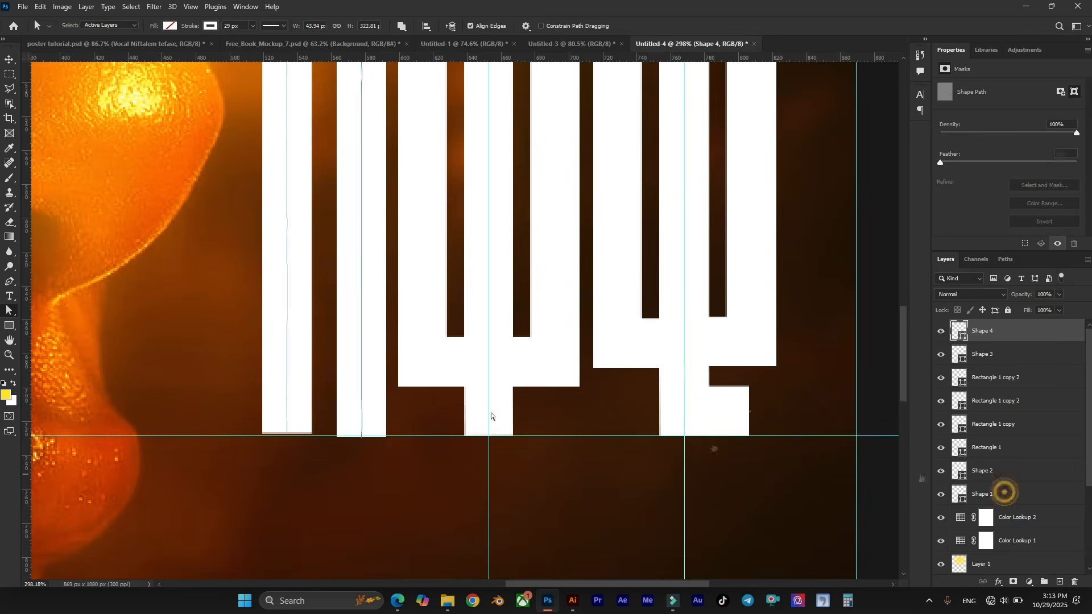
left_click(287, 435)
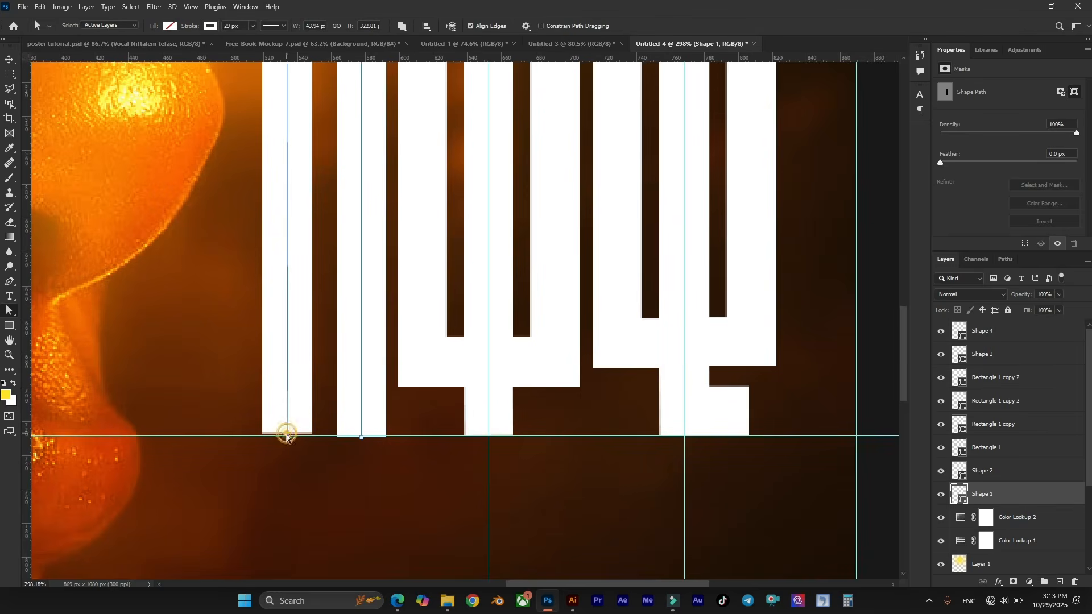
scroll(473, 407, "down", 3)
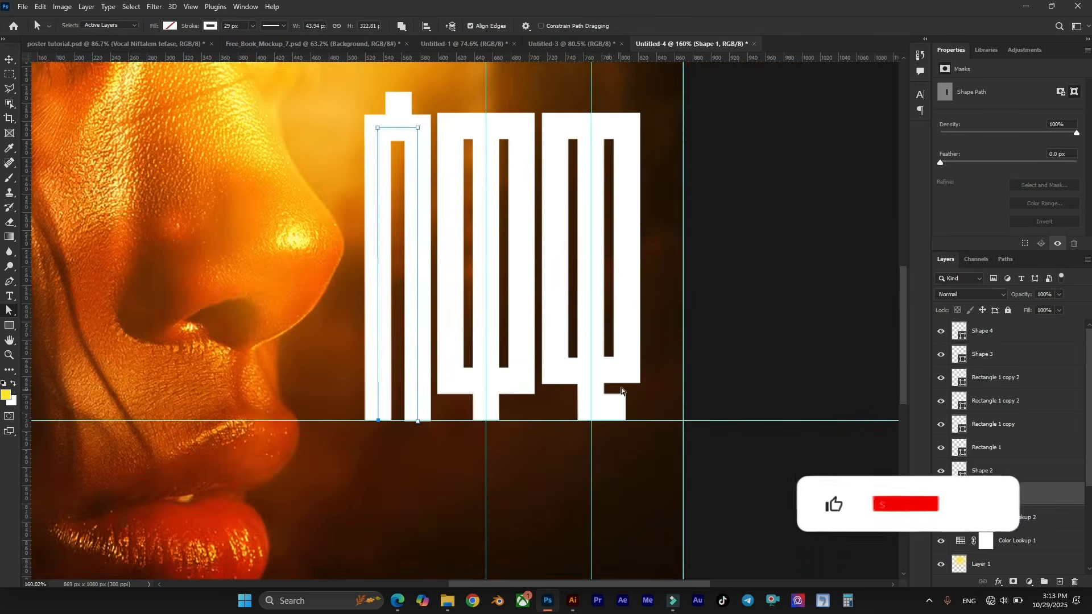
scroll(701, 378, "down", 3)
scroll(503, 261, "up", 3)
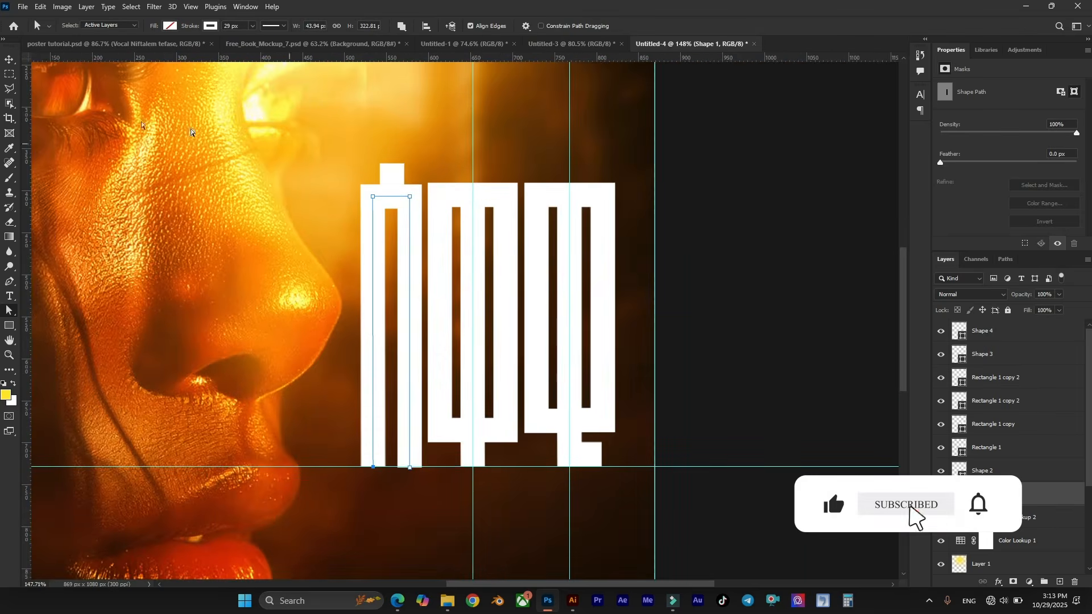
Step: Nudge the first letter's inverted U shape slightly left to widen its gap from the second letter
left_click(9, 59)
left_click(984, 331)
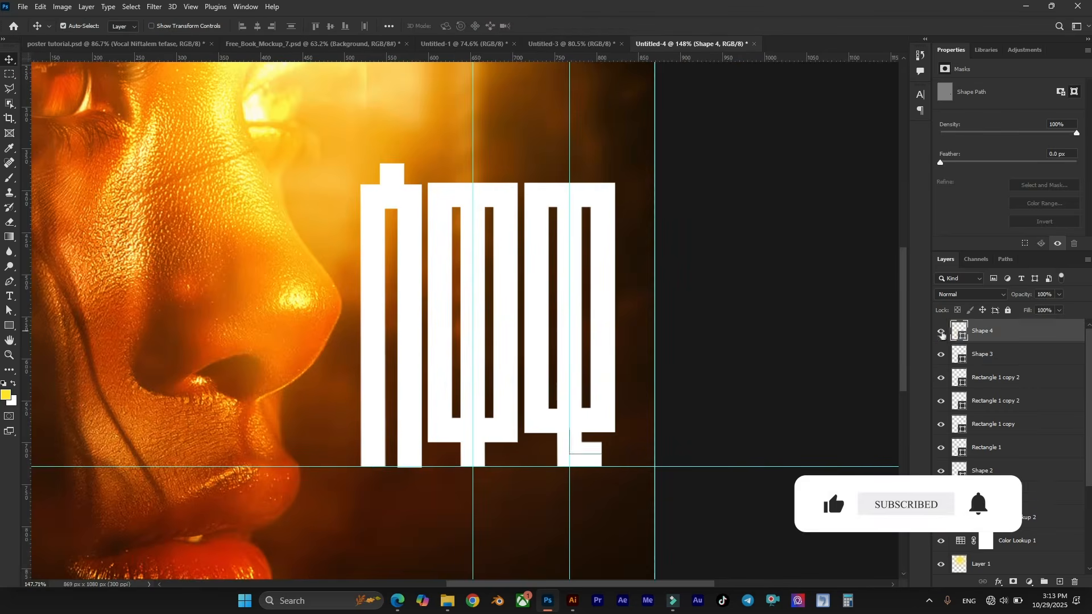
left_click(942, 333)
left_click(990, 495)
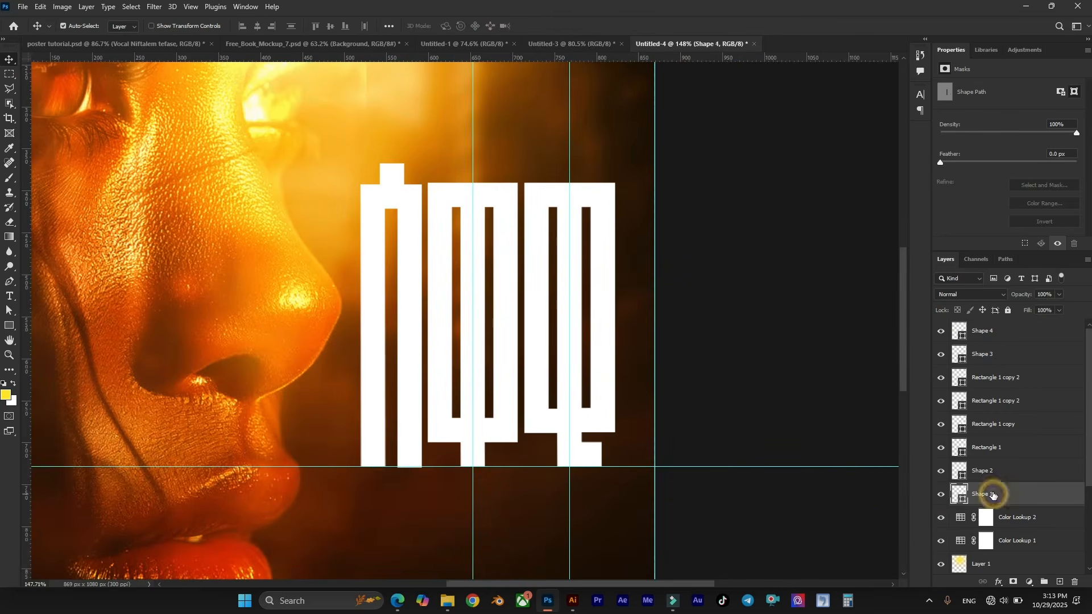
key("Left")
key("Left")
key("Left")
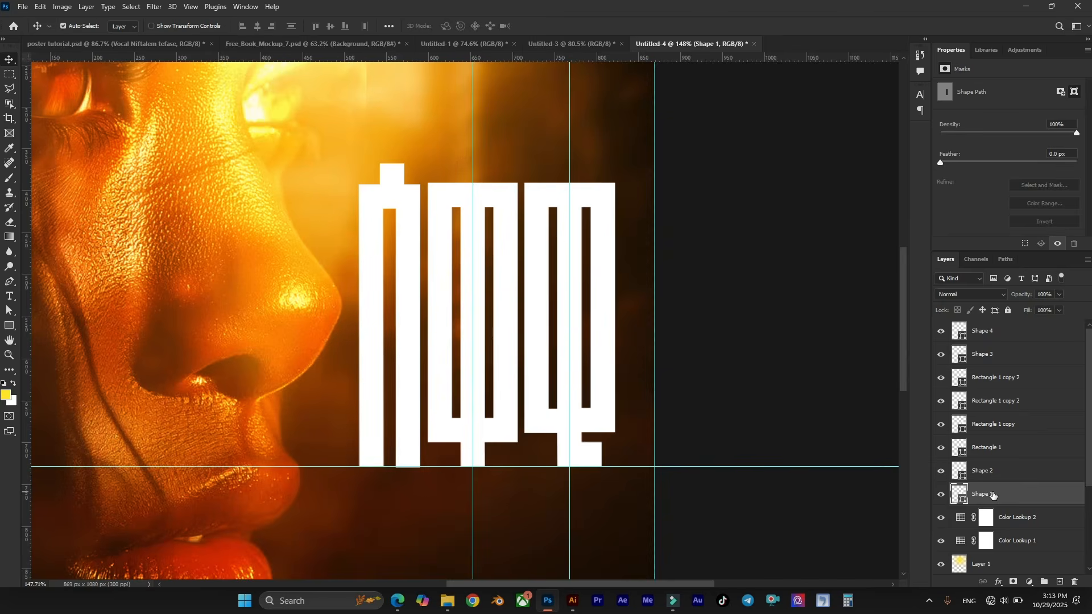
Step: Nudge the short block on top of the first letter slightly left to follow its U shape
left_click(941, 472)
left_click(942, 471)
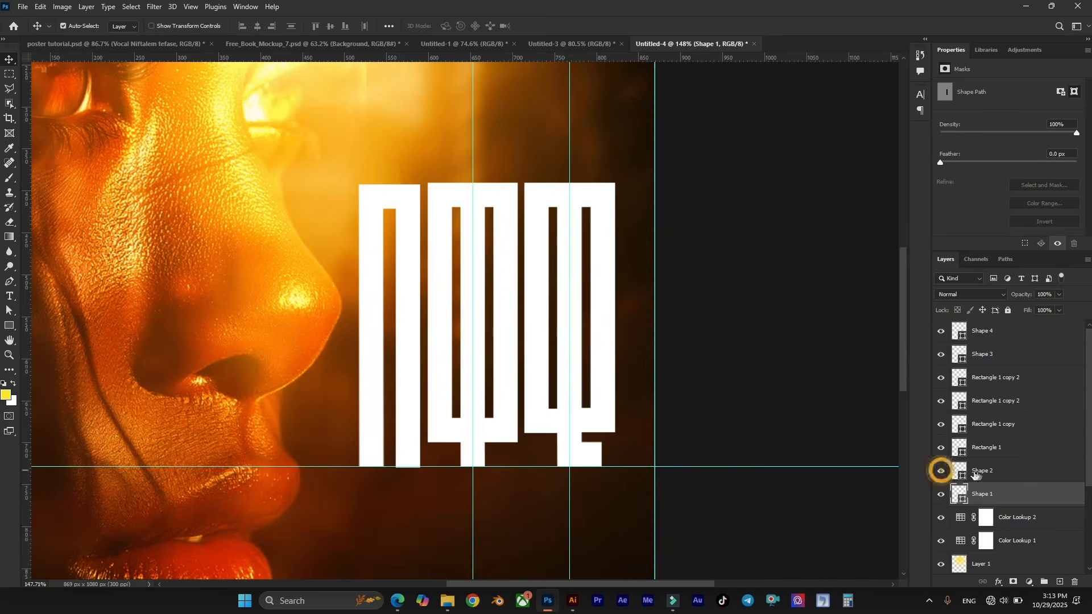
left_click(978, 473)
key("Left")
key("Left")
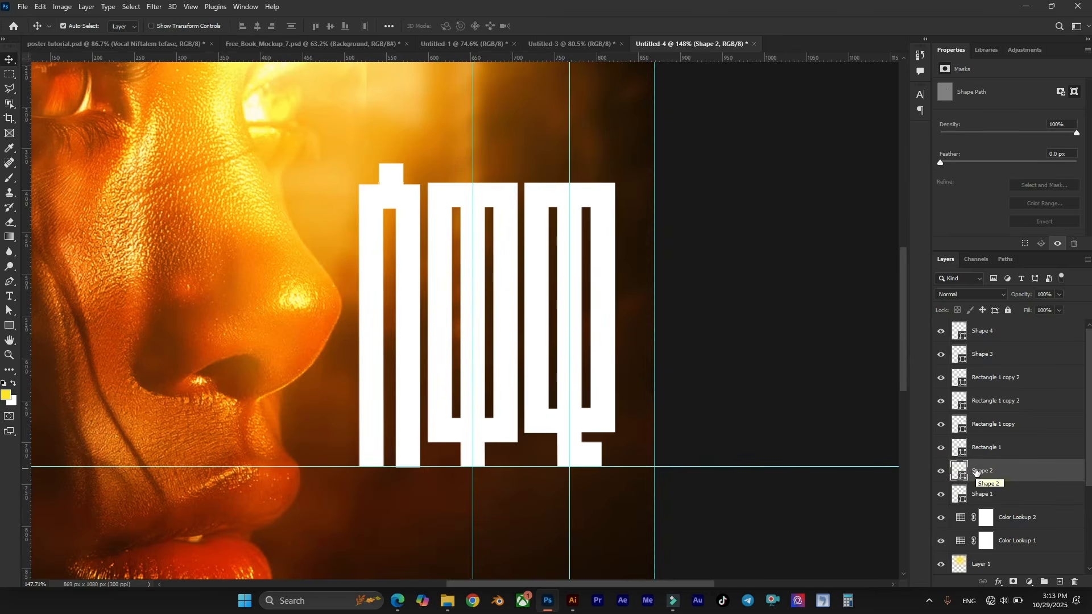
Step: Hide the guides to view the whole poster with the clean lettering
scroll(734, 401, "down", 5)
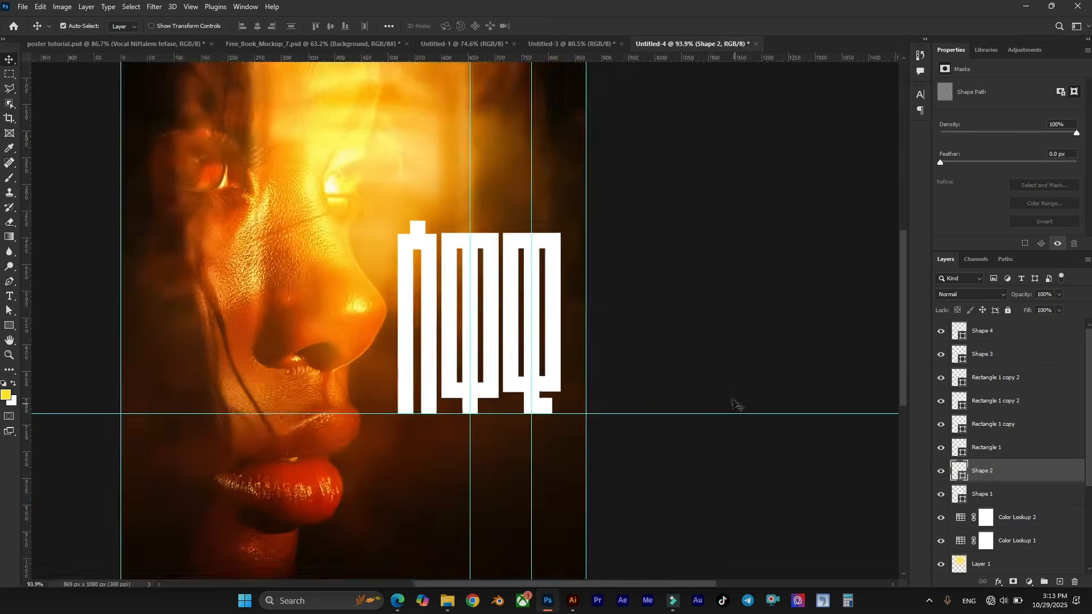
scroll(655, 336, "down", 2)
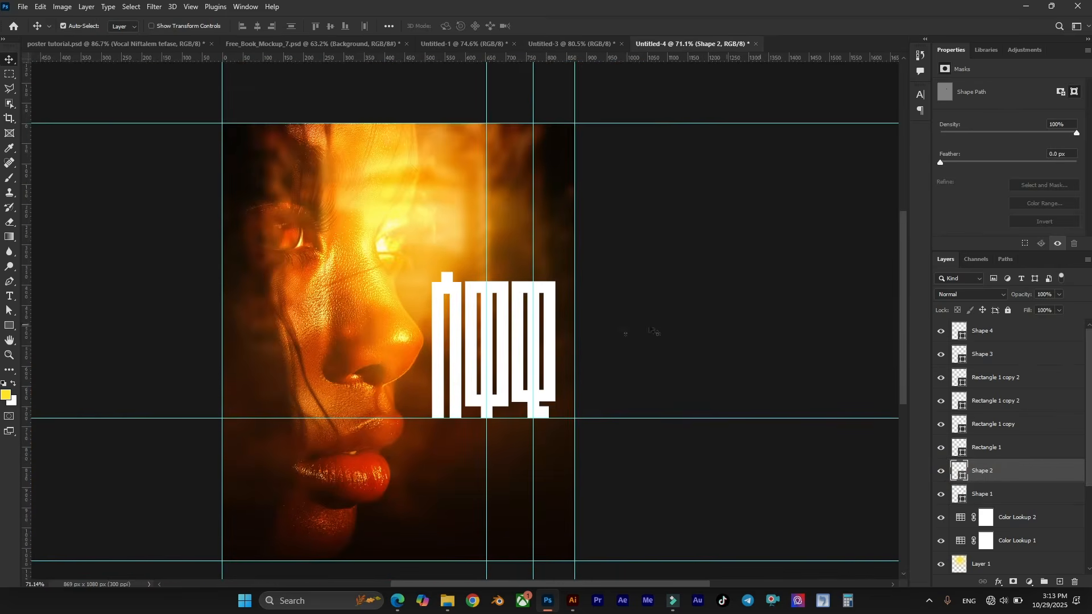
scroll(629, 334, "left", 3)
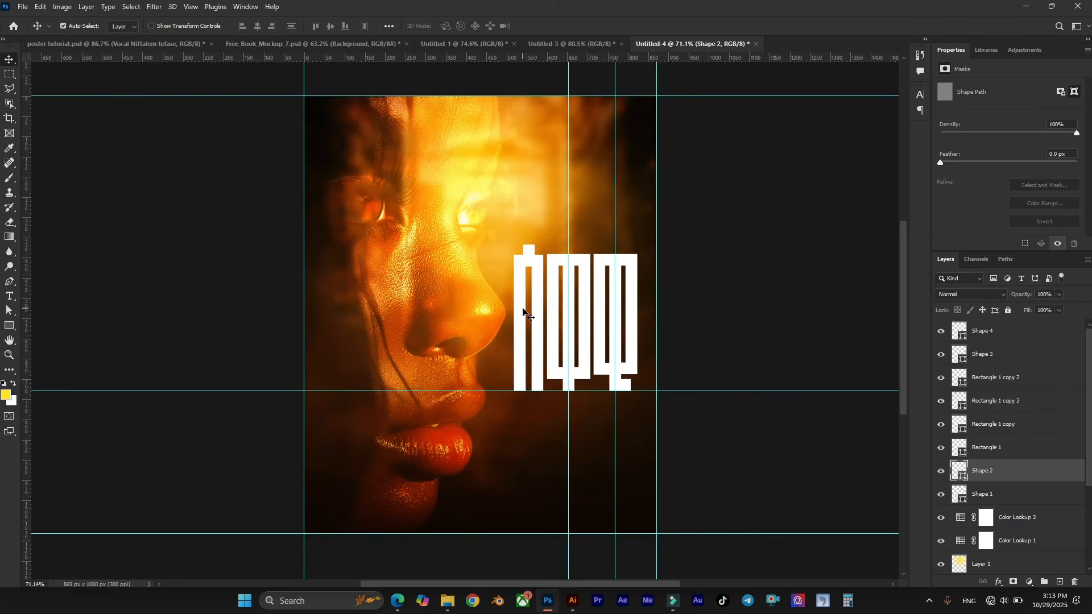
key("ctrl+semicolon")
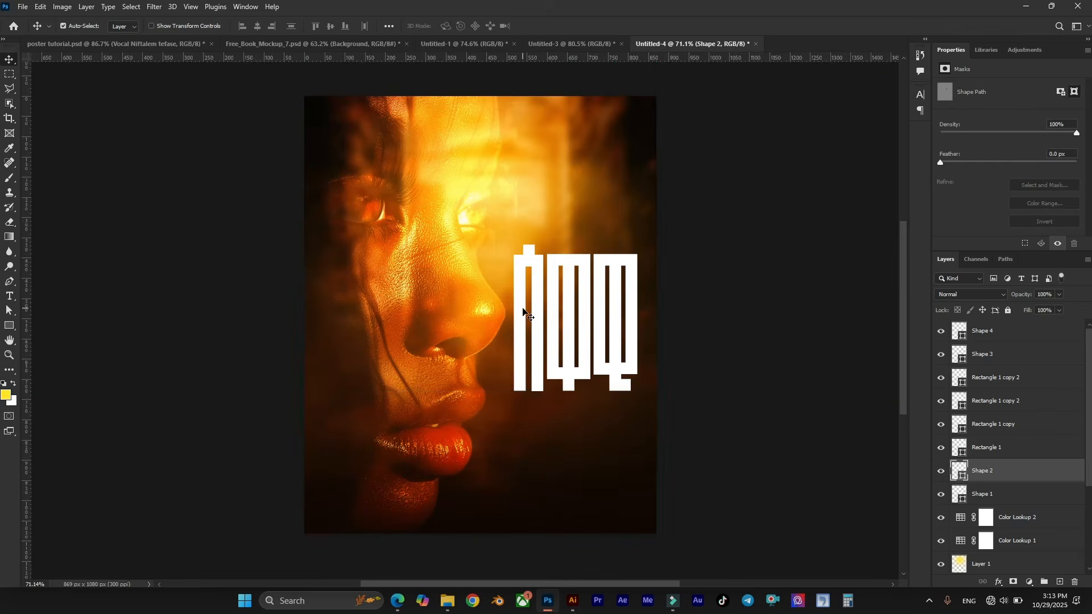
scroll(599, 312, "right", 2)
scroll(592, 305, "up", 1)
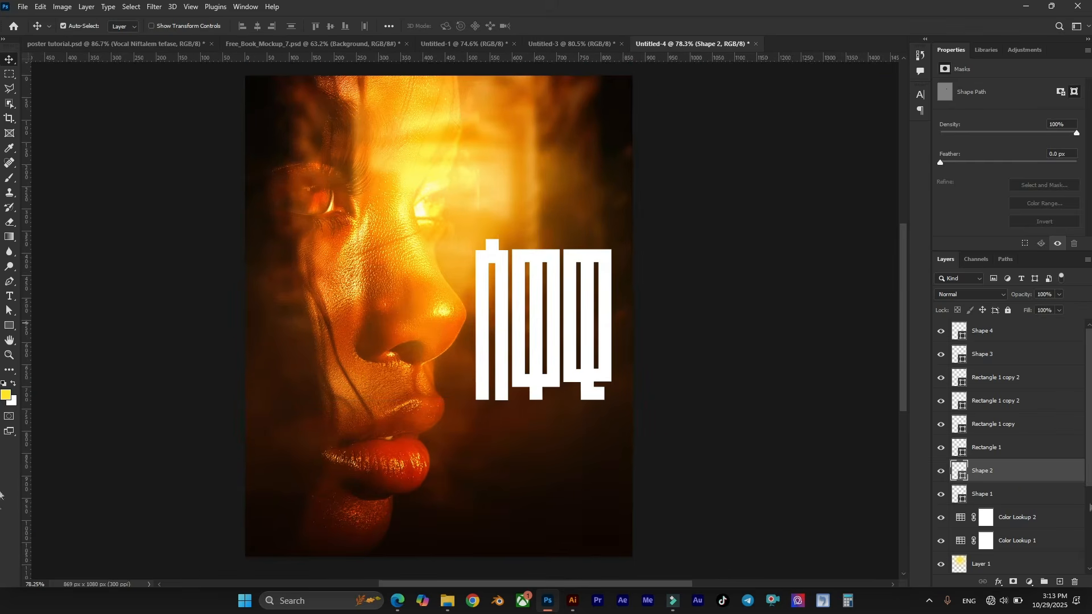
Step: Rasterize all the lettering shape layers from Shape 1 through Shape 4 and merge them into one layer
left_click(1004, 496)
left_click(1011, 336, "shift")
right_click(1005, 344)
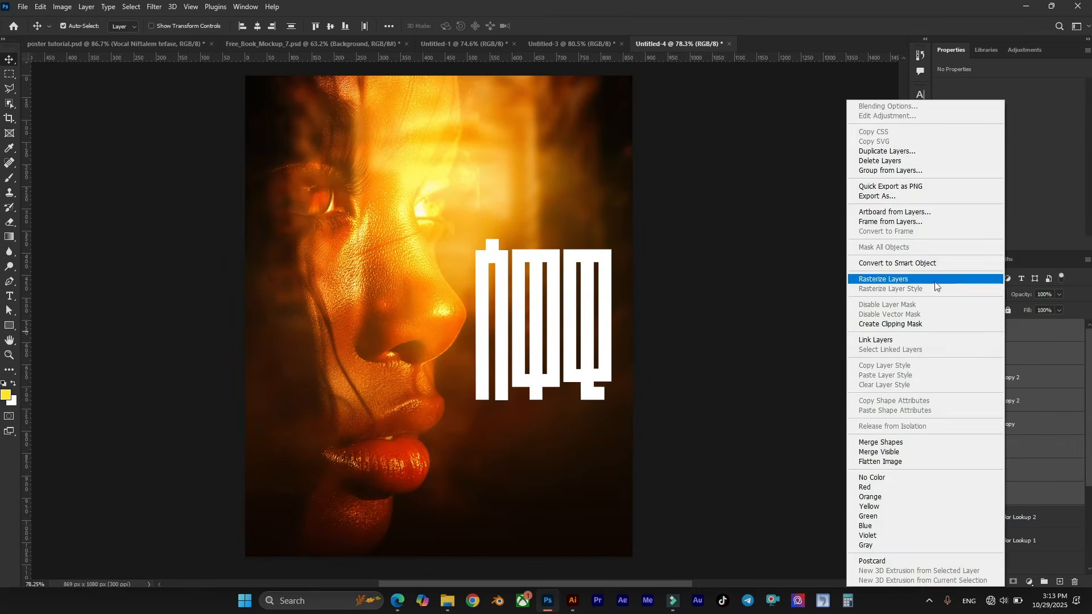
left_click(936, 279)
right_click(1021, 337)
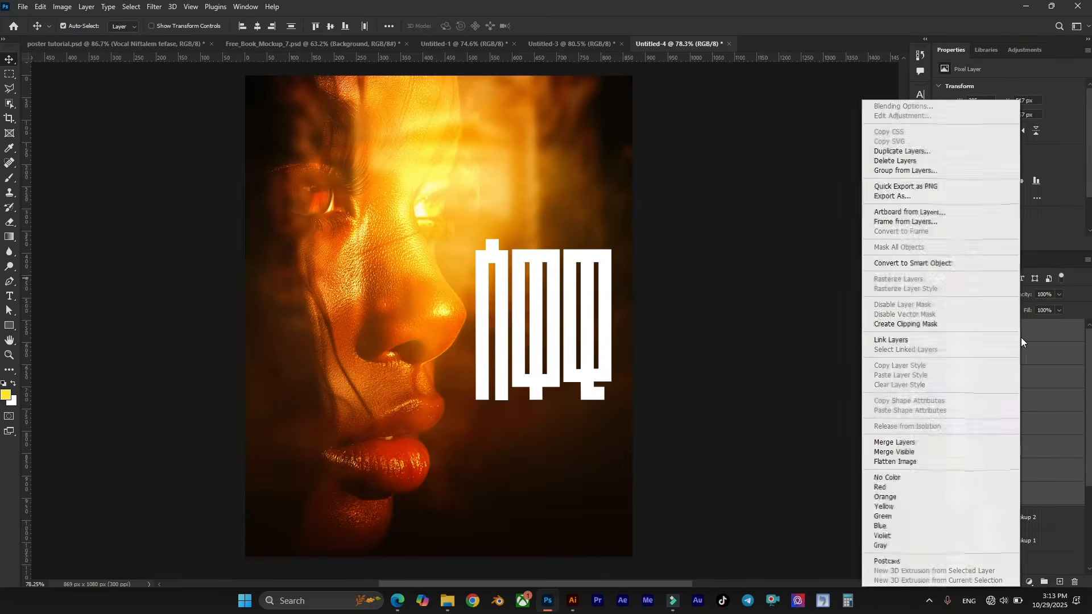
left_click(921, 444)
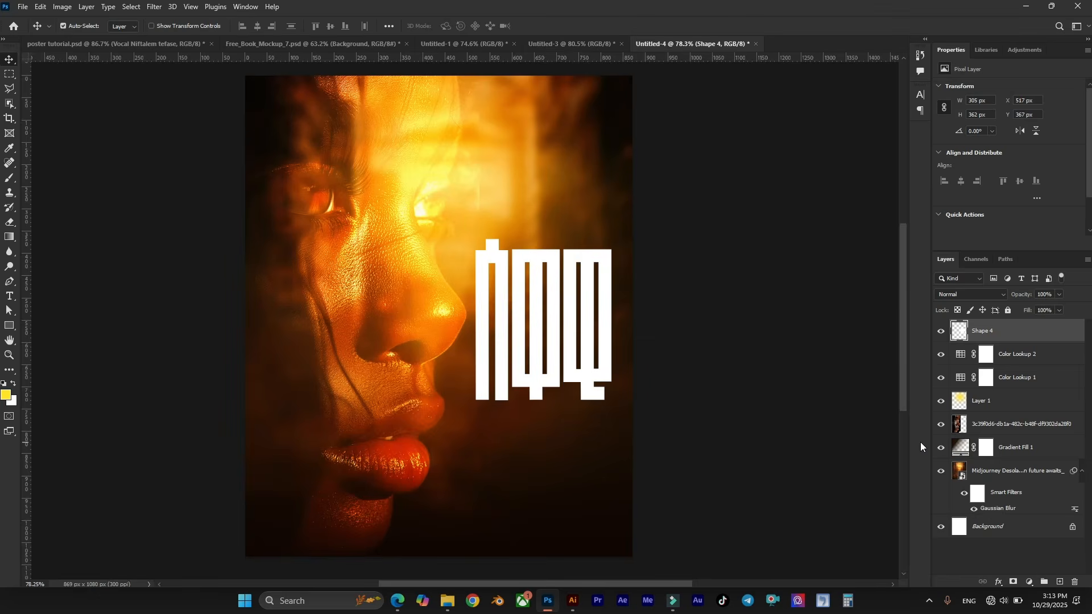
Step: Stretch the merged lettering upward to 382 px high, keeping it 305 px wide, and shift it slightly to X 514 px, Y 349 px
scroll(626, 410, "down", 2)
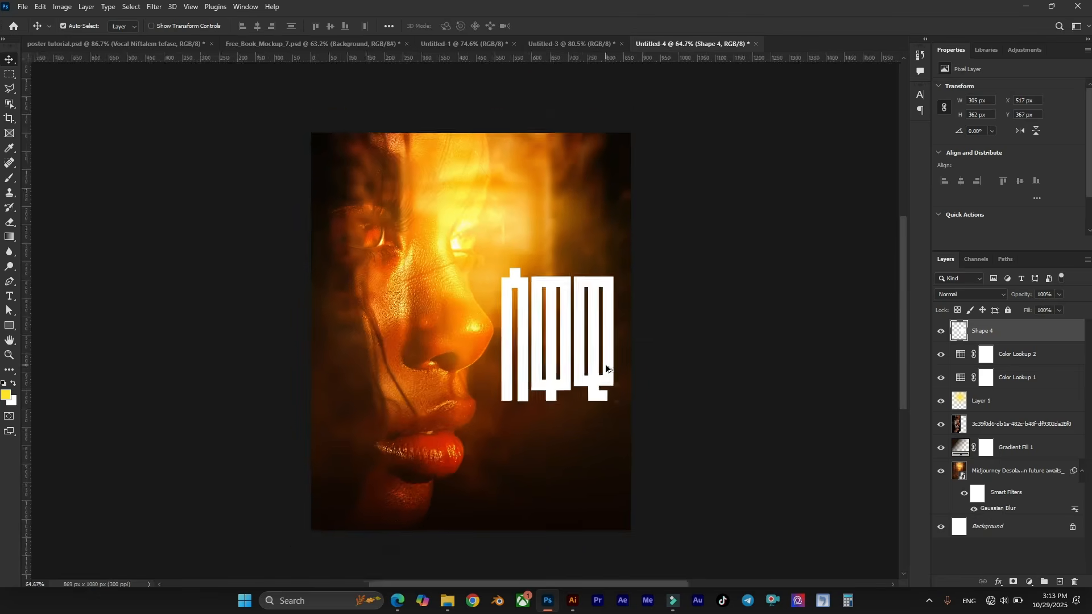
scroll(606, 368, "up", 2)
key("ctrl+t")
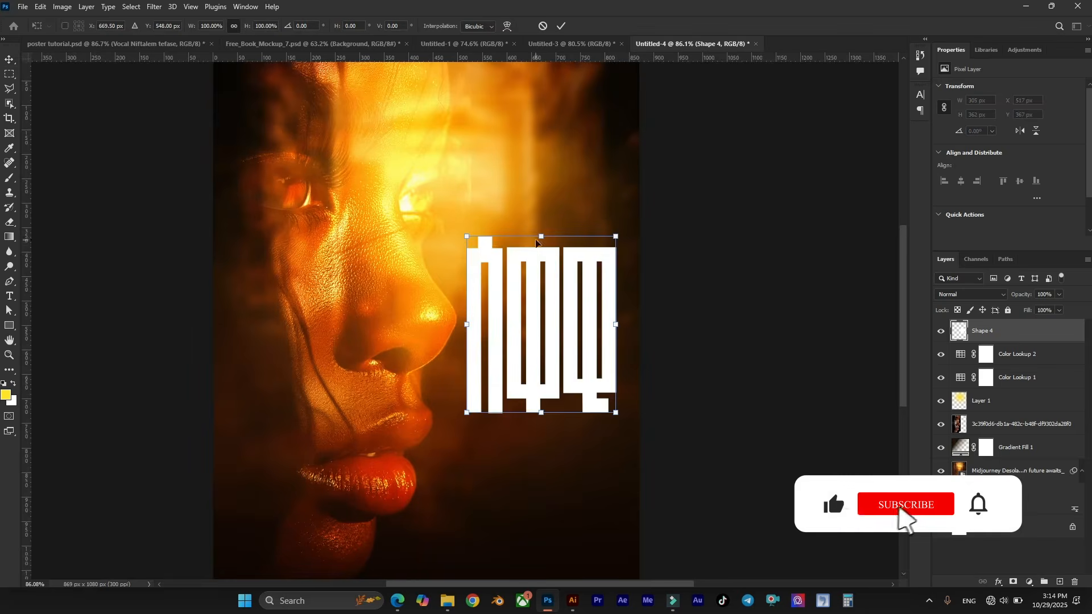
left_click_drag(541, 237, 541, 226)
left_click_drag(554, 263, 553, 265)
left_click(561, 25)
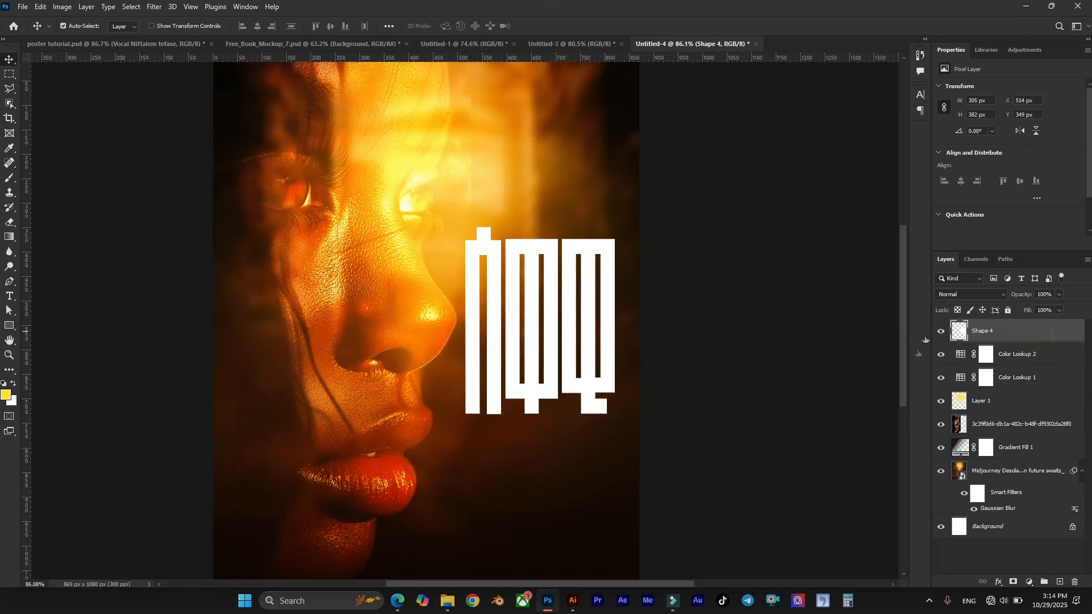
Step: Apply a Color Overlay to the lettering layer in pale cream fff4da, derived from the warm background glow
double_click(1067, 336)
left_click(700, 257)
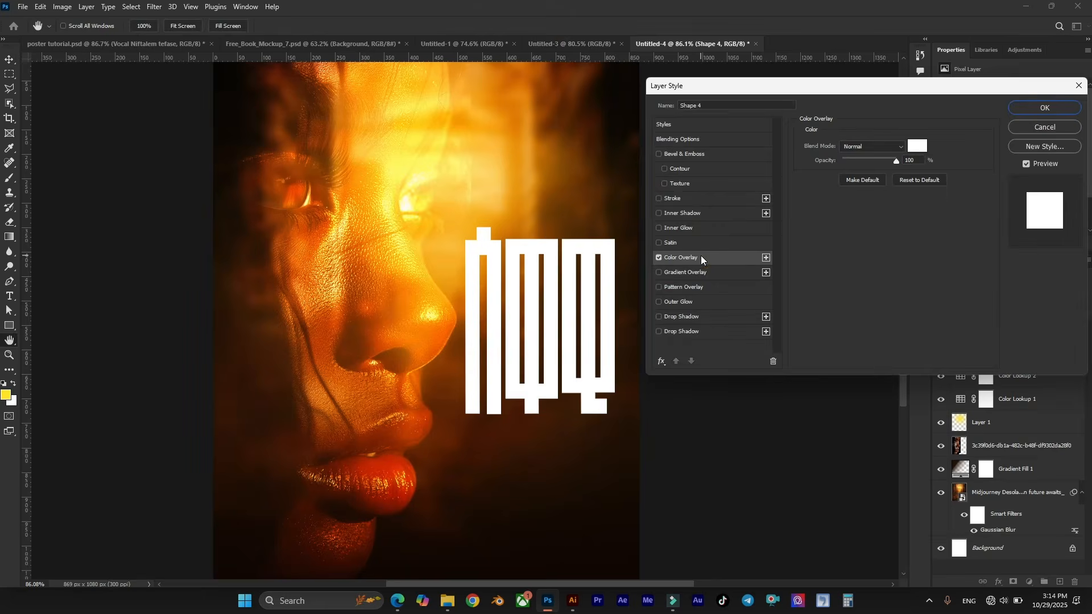
left_click(921, 150)
left_click(500, 182)
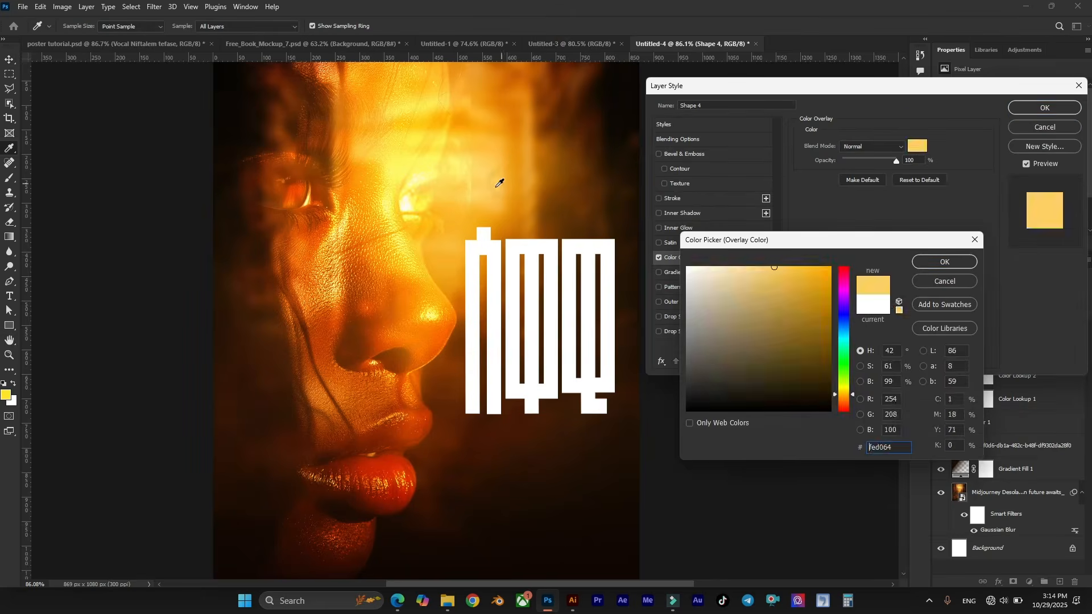
left_click_drag(790, 282, 709, 261)
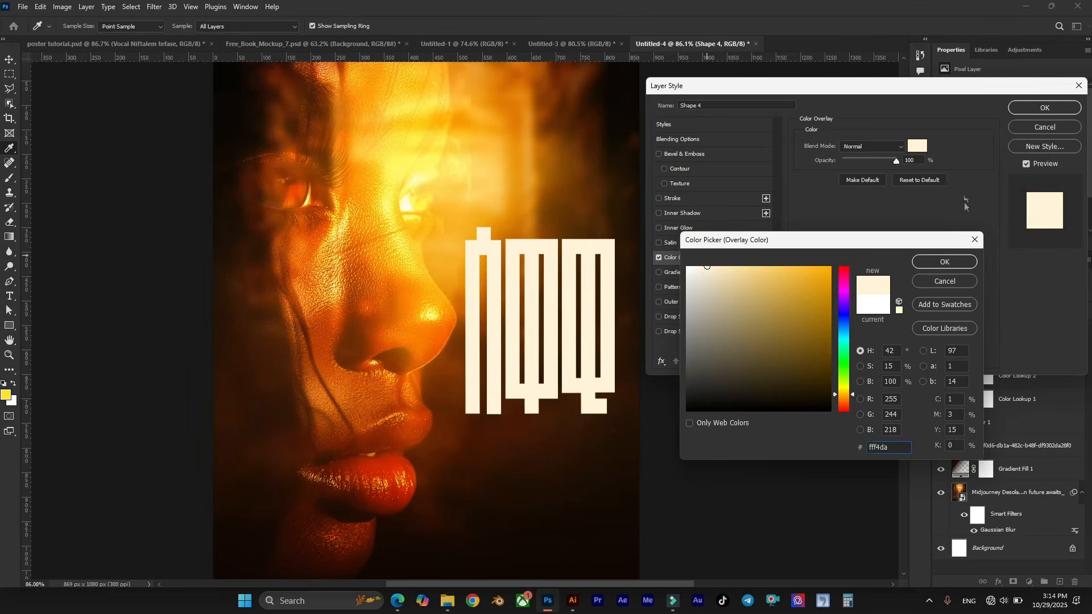
left_click(949, 262)
left_click(1055, 108)
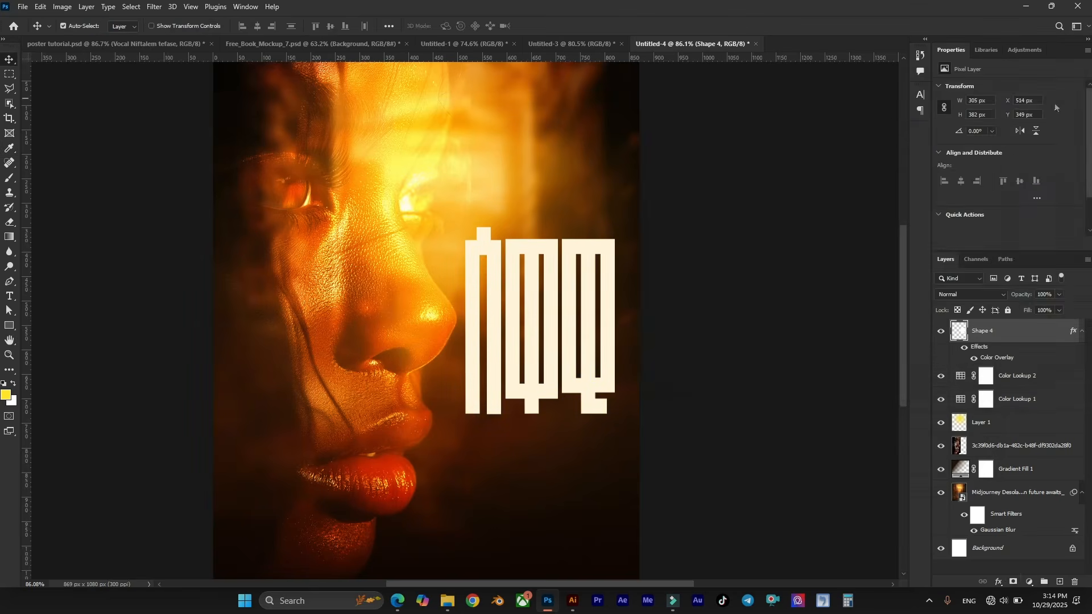
Step: Add a layer mask to the Shape 4 lettering layer and activate the Gradient tool
left_click(1009, 581)
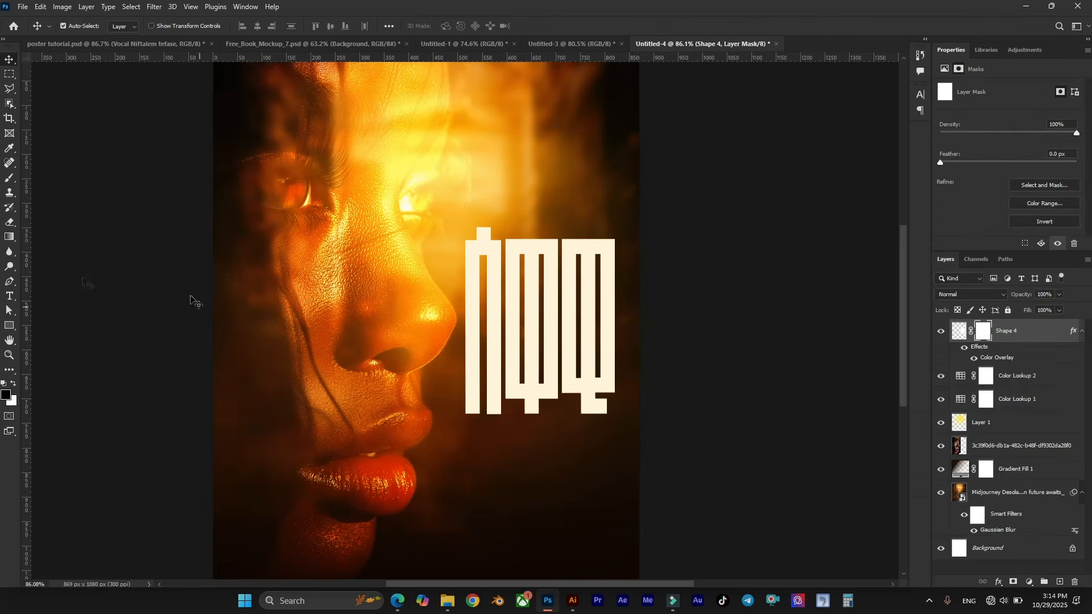
left_click(9, 237)
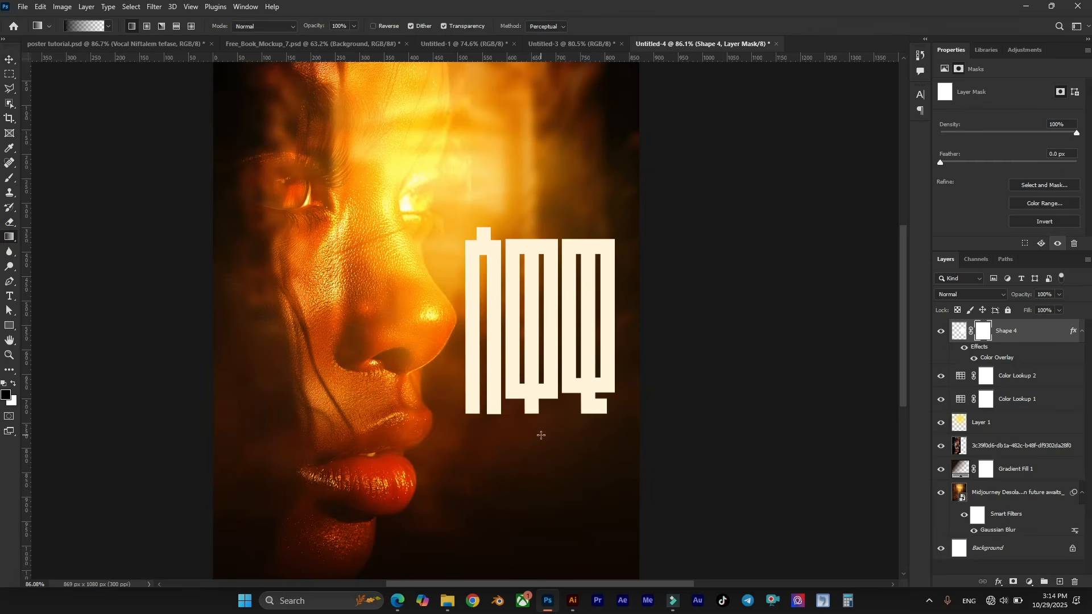
left_click_drag(542, 447, 539, 388)
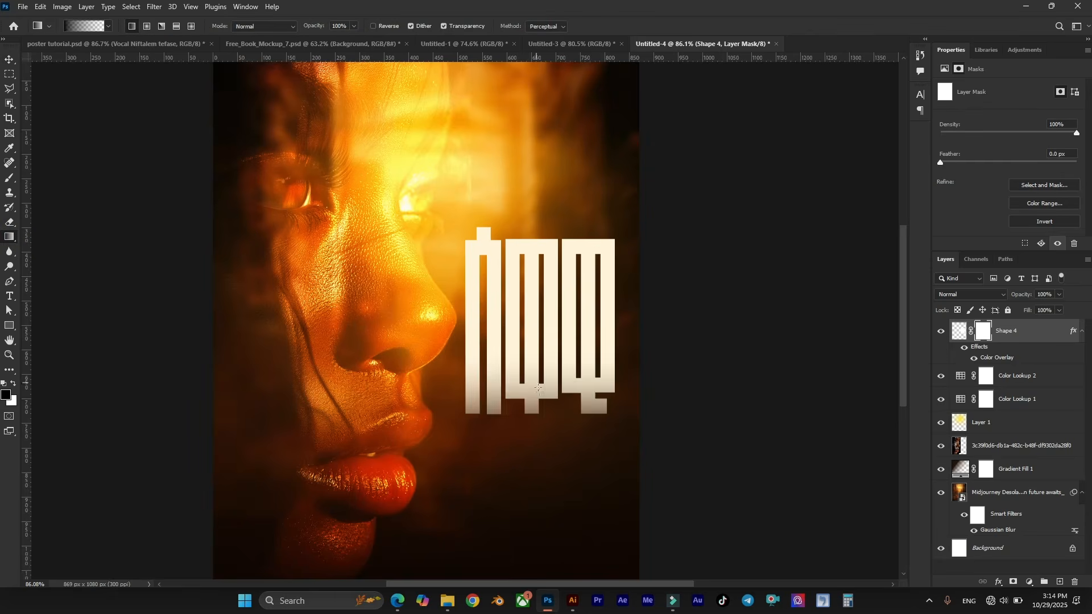
left_click_drag(543, 481, 545, 329)
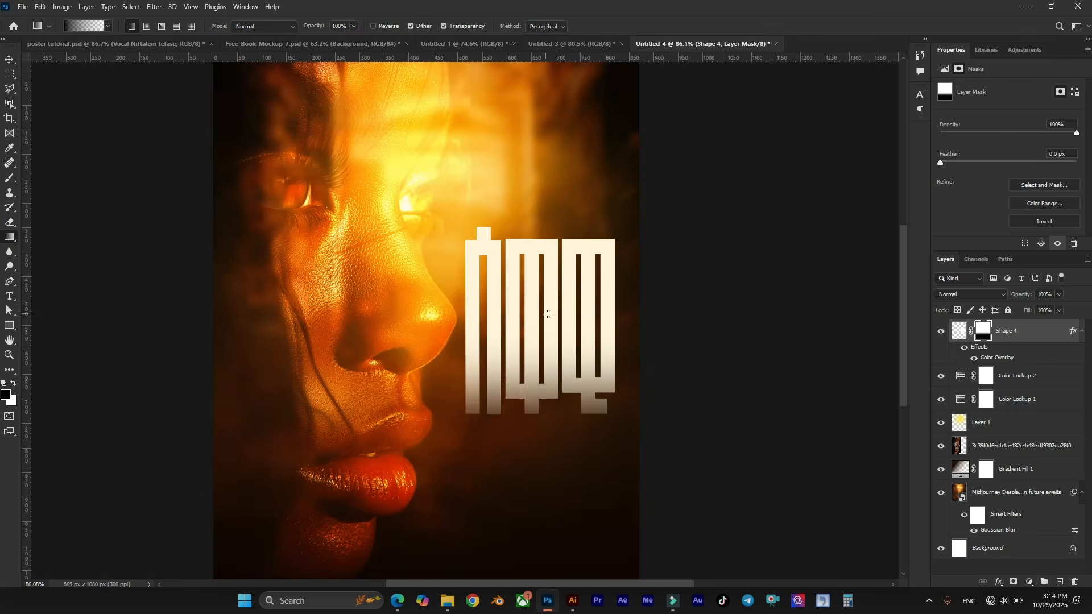
key("ctrl+z")
key("ctrl+z")
key("ctrl+z")
Step: Fade the lettering's lower edge into the background with a linear black-to-transparent gradient drawn upward on its layer mask
left_click_drag(529, 454, 530, 348)
scroll(580, 395, "down", 2)
scroll(610, 378, "left", 1)
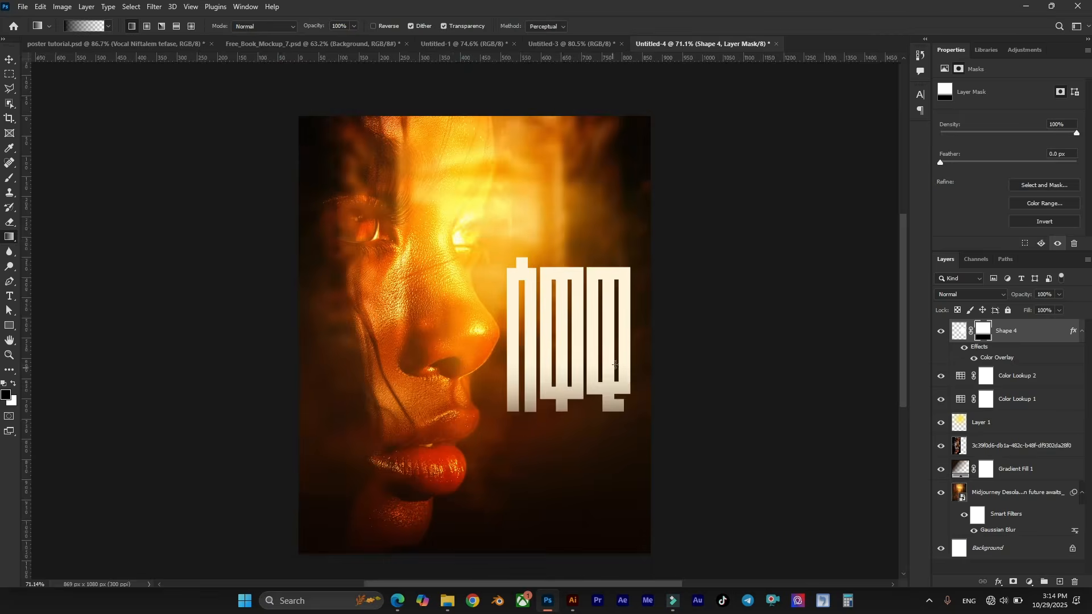
scroll(610, 373, "up", 1)
Step: Place the grunge.png texture above the Shape 4 layer and move it to X 223 px, Y 319 px so it covers the lettering
left_click(448, 602)
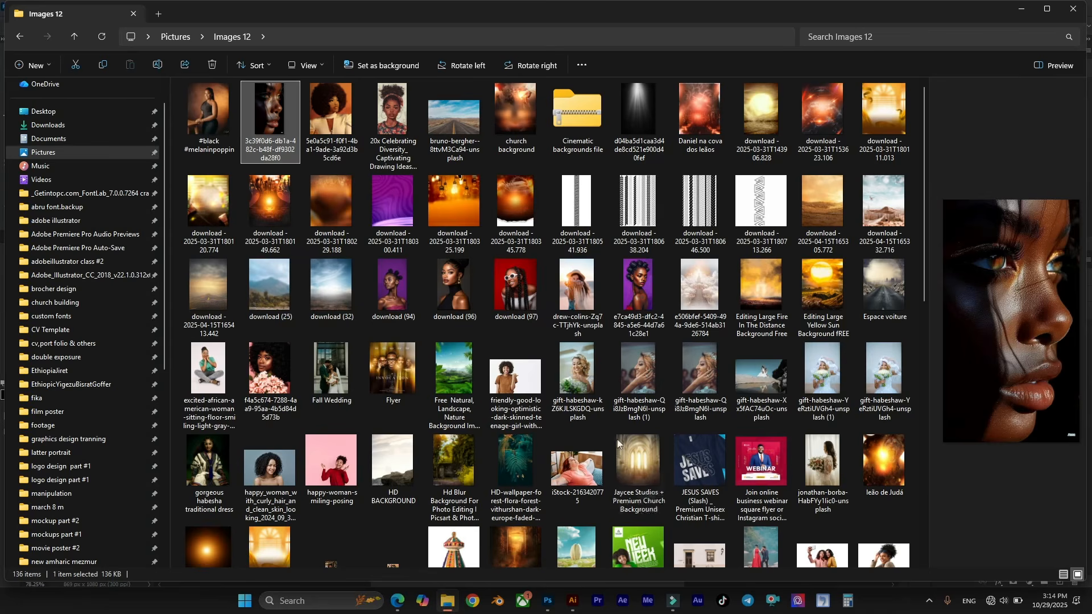
left_click(41, 165)
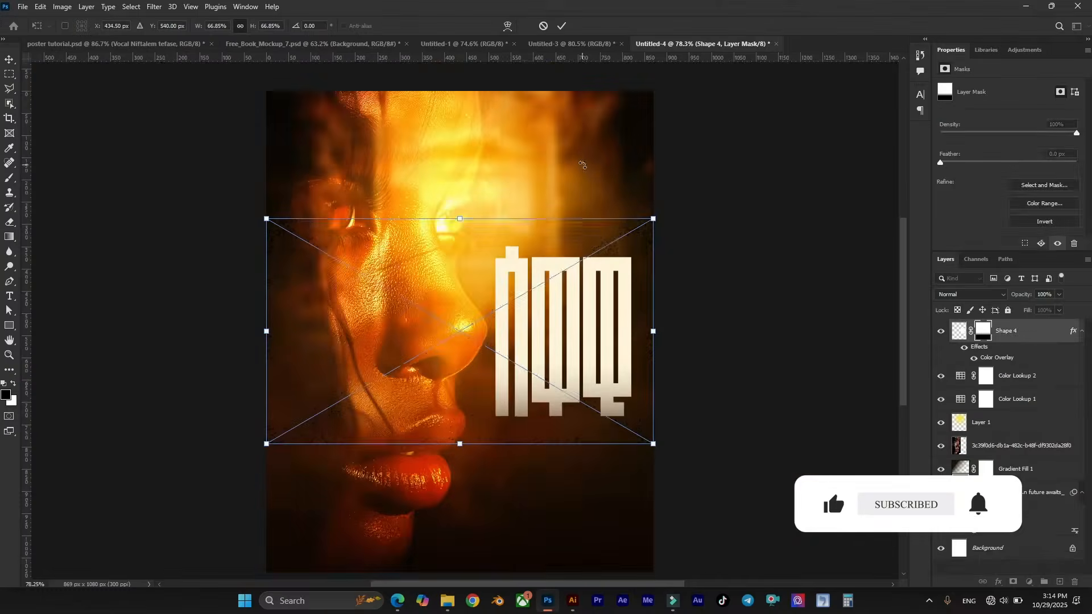
left_click_drag(523, 330, 638, 334)
scroll(670, 332, "up", 1)
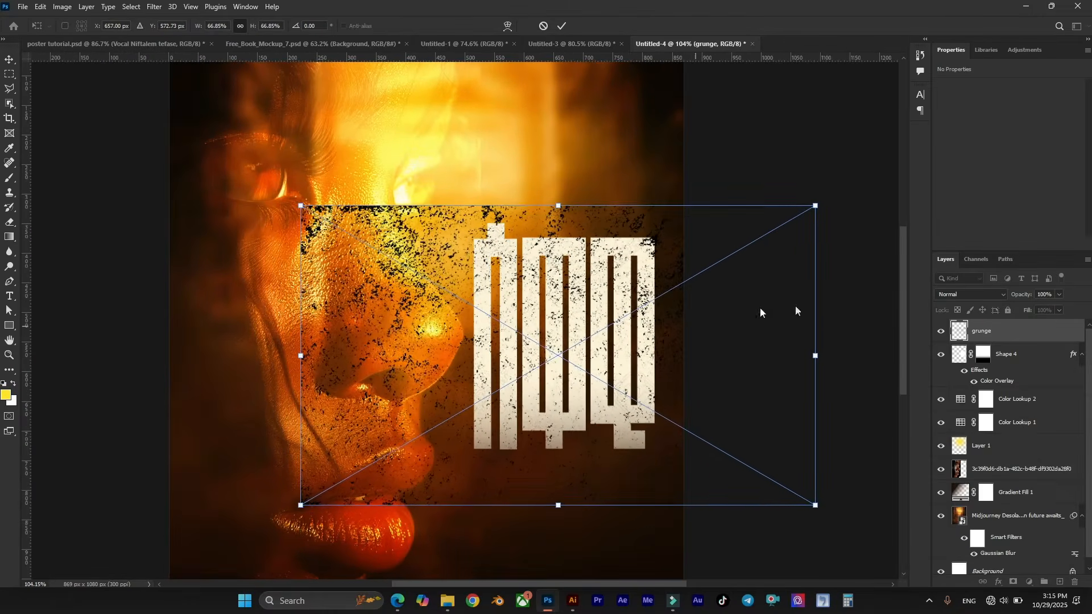
left_click(998, 333)
key("g")
left_click(980, 356, "ctrl")
key("ctrl+d")
left_click(940, 355)
left_click(940, 356)
Step: Load the Shape 4 lettering outline as a selection and mask the grunge layer to it
left_click(961, 358, "ctrl")
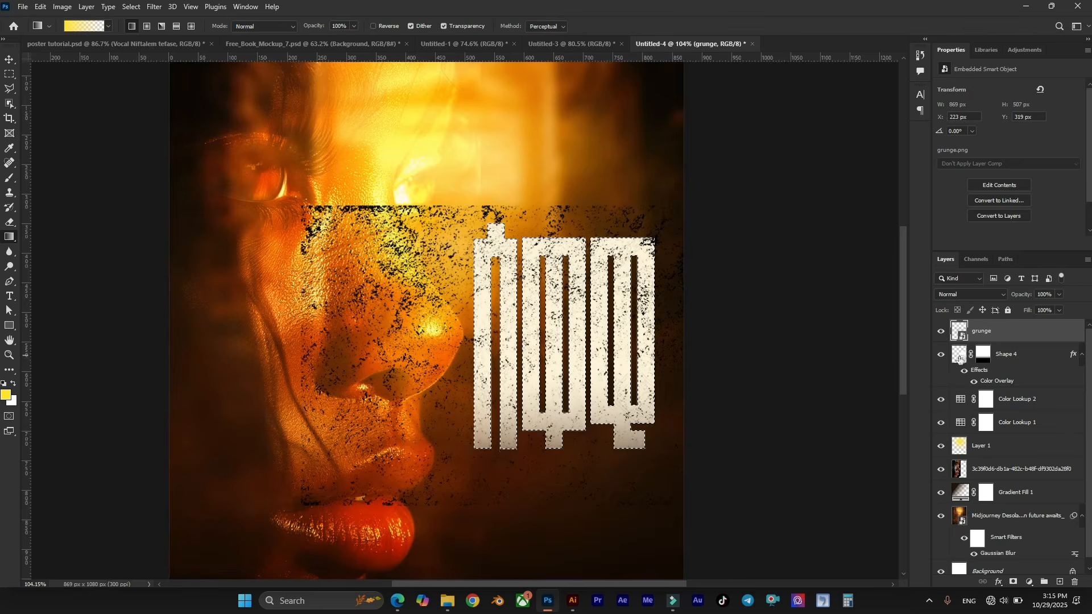
scroll(532, 268, "up", 4)
scroll(528, 254, "down", 5)
scroll(633, 317, "up", 1)
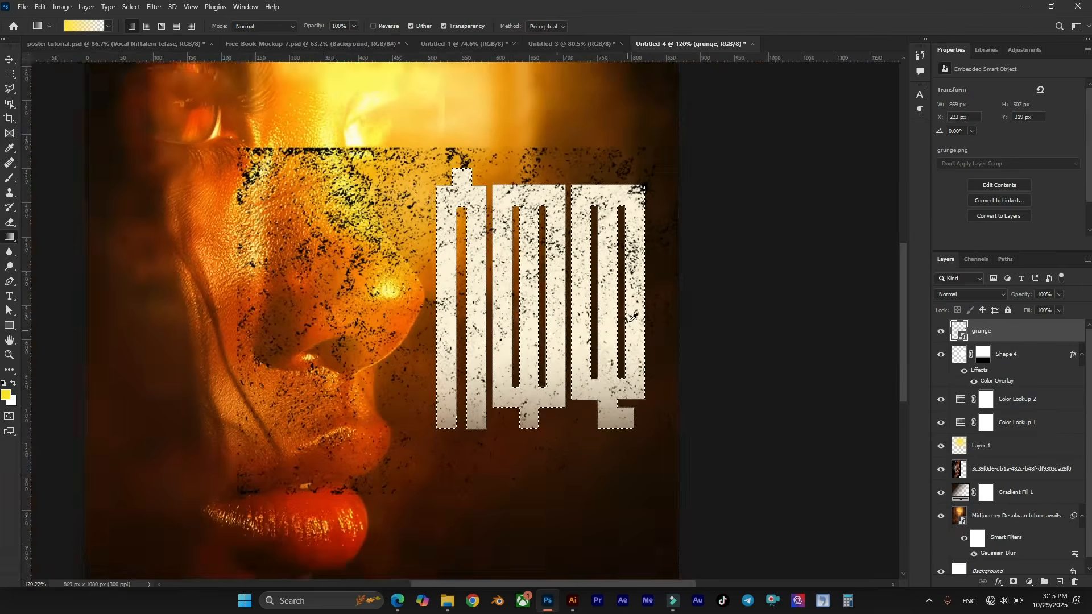
scroll(633, 317, "up", 1)
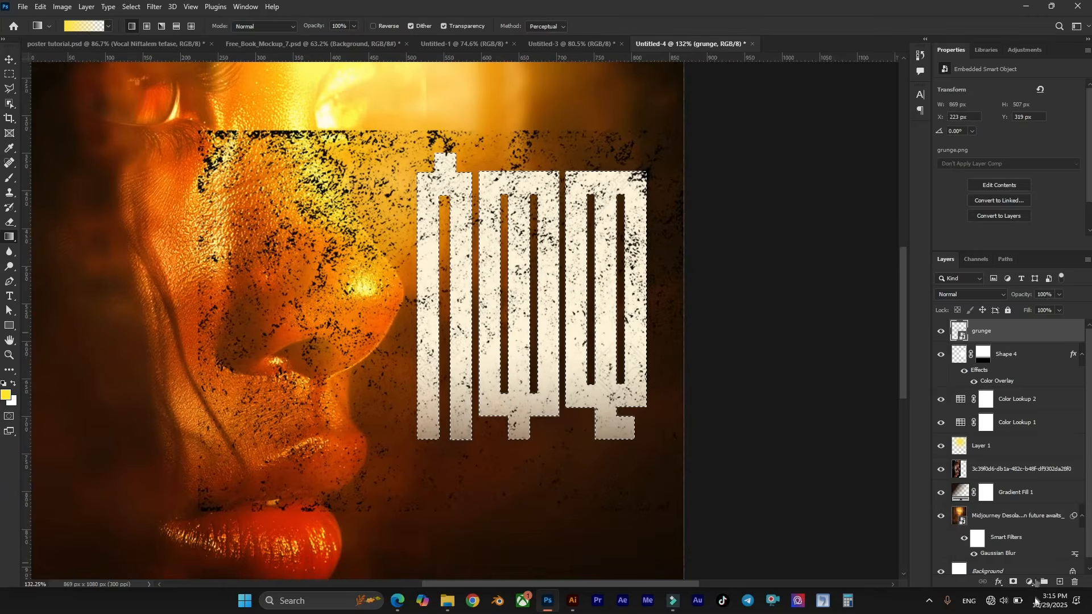
left_click(1013, 582)
scroll(641, 406, "down", 2)
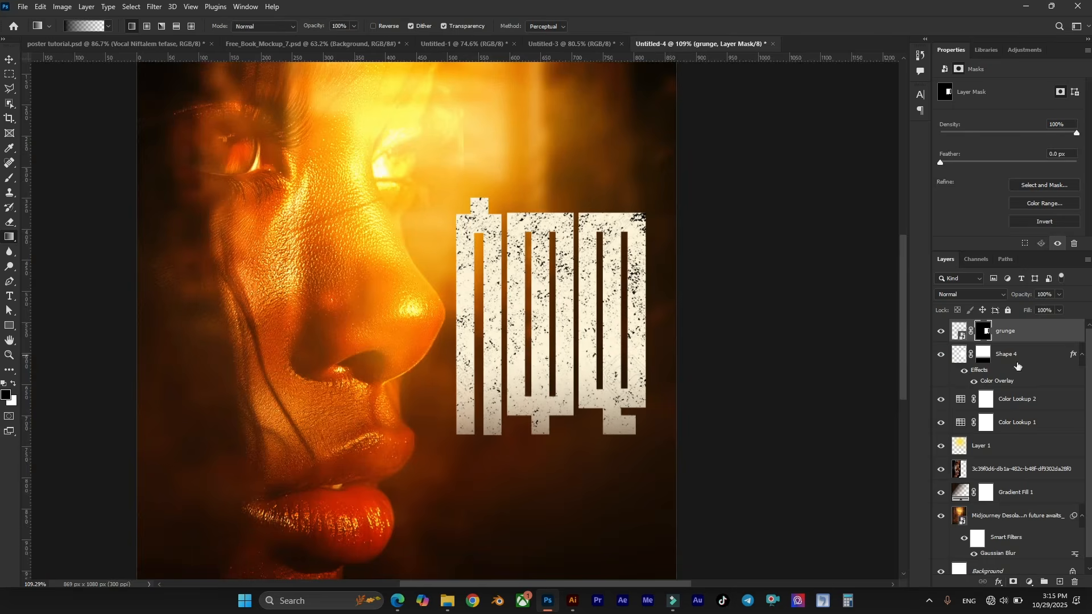
Step: Link the grunge layer with the Shape 4 lettering layer
left_click(1018, 366, "shift")
left_click(983, 582)
scroll(582, 330, "down", 2)
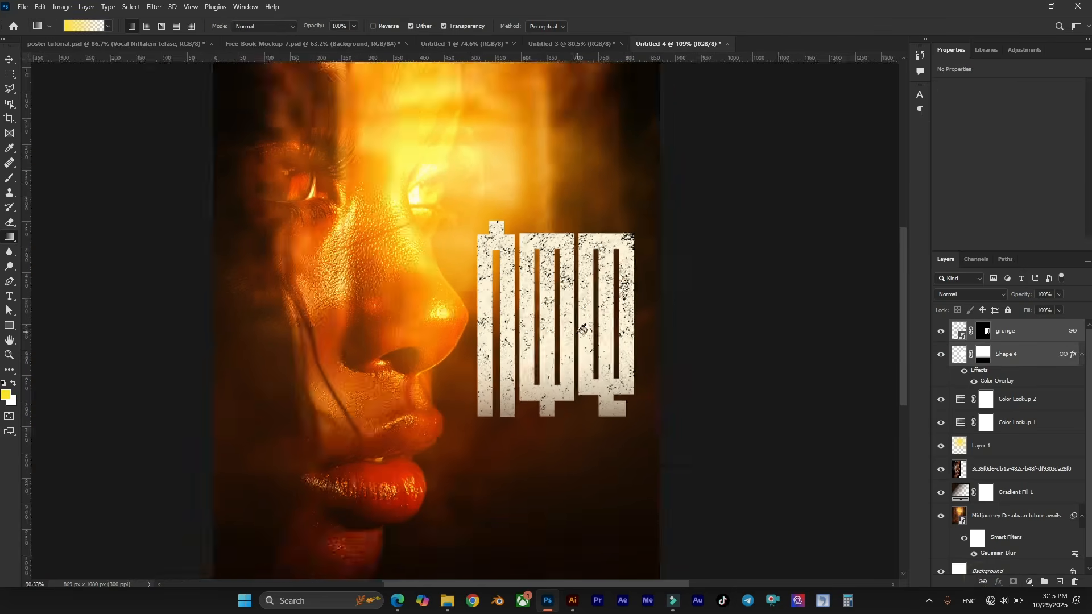
Step: Lower the grunge layer's opacity to 58%
scroll(581, 330, "up", 2)
left_click(1041, 336)
left_click(1059, 295)
left_click_drag(1045, 305, 1037, 306)
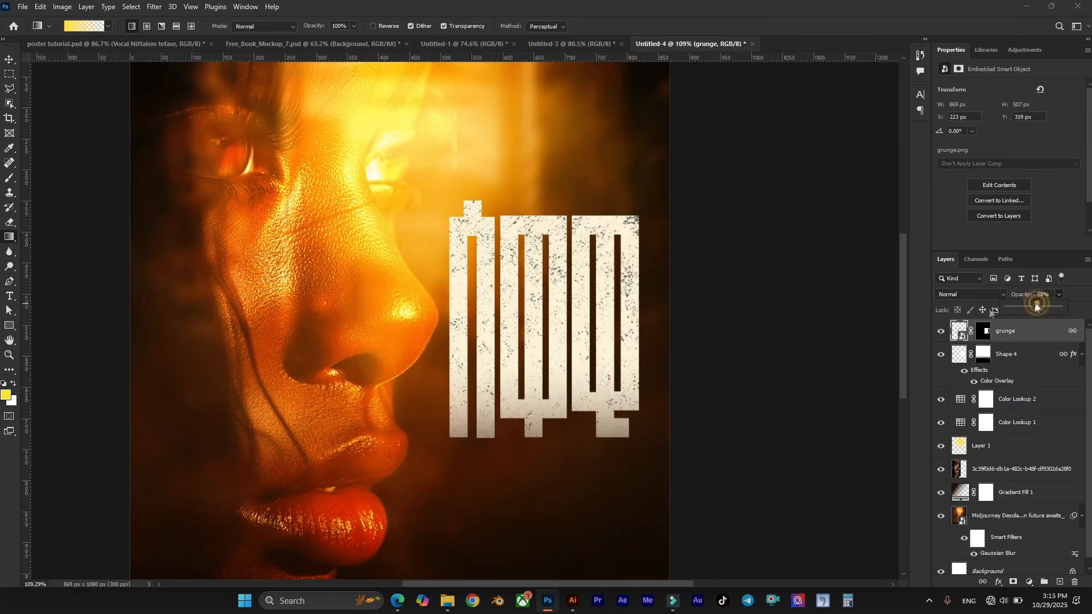
Step: Move the linked lettering and grunge slightly down and to the right, to X 225 px, Y 331 px
key("v")
scroll(643, 333, "down", 3)
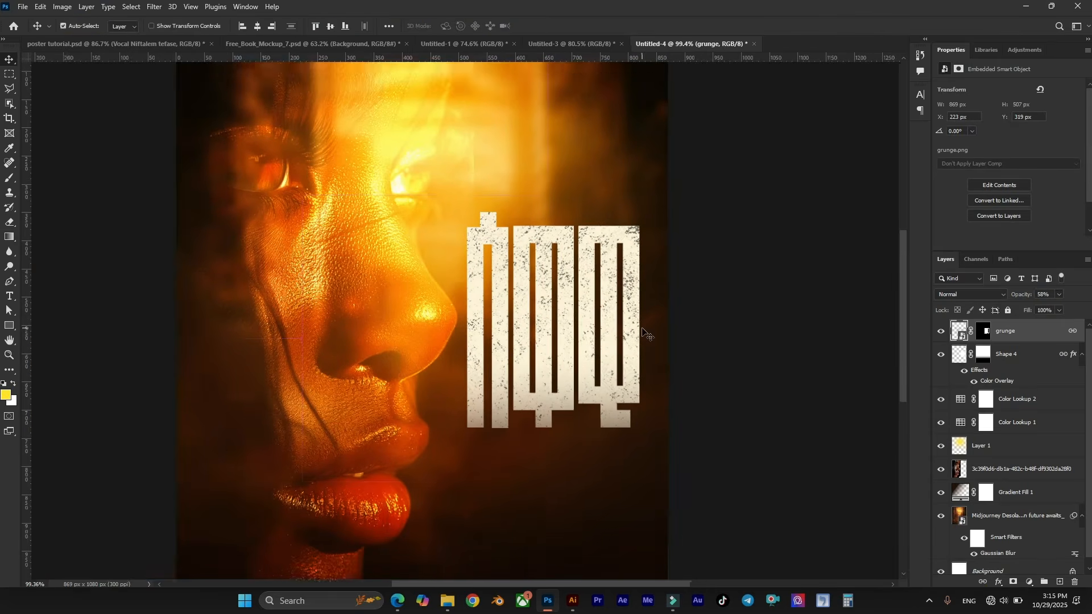
scroll(546, 296, "left", 1)
scroll(590, 304, "up", 1)
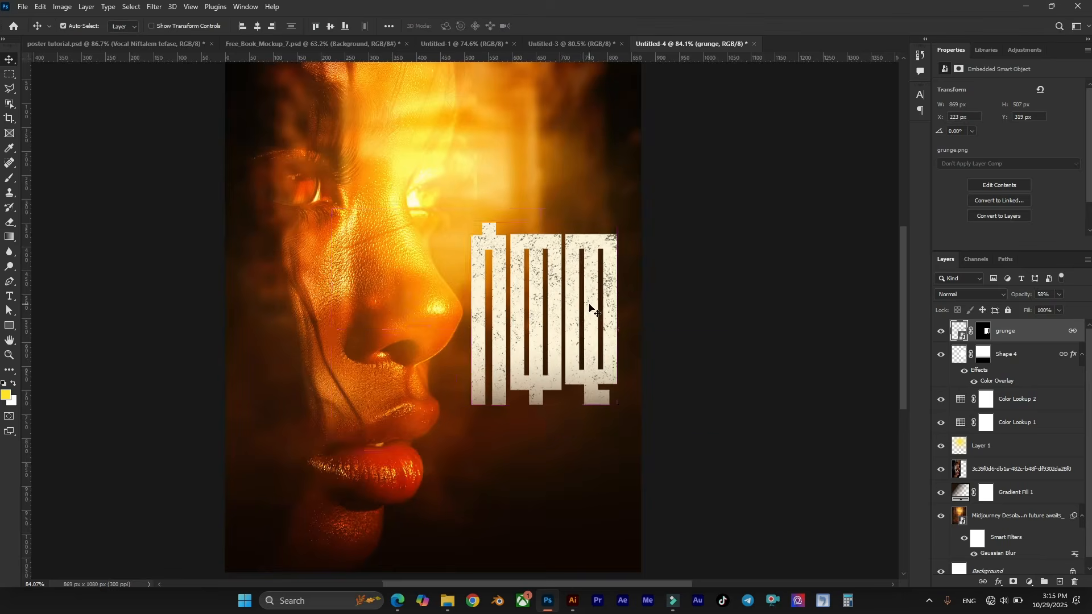
left_click(590, 299, "ctrl")
left_click_drag(590, 299, 592, 302)
scroll(576, 301, "left", 1)
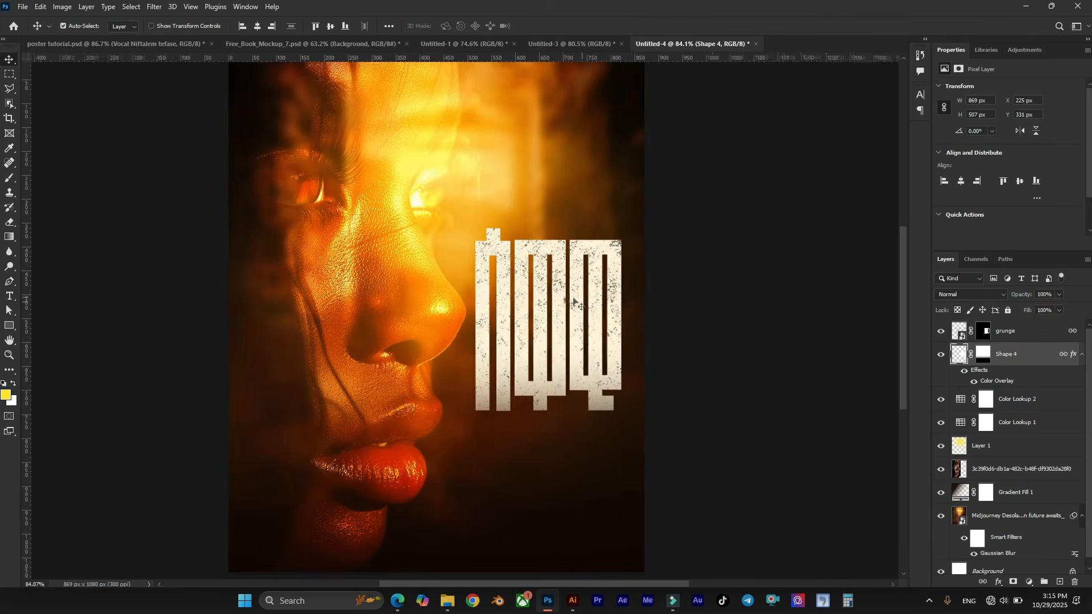
Step: Copy the two award laurels, the credits block and the logo row from Untitled-3 into Untitled-4, below the lettering
left_click(567, 44)
left_click(544, 466)
left_click(524, 460, "shift")
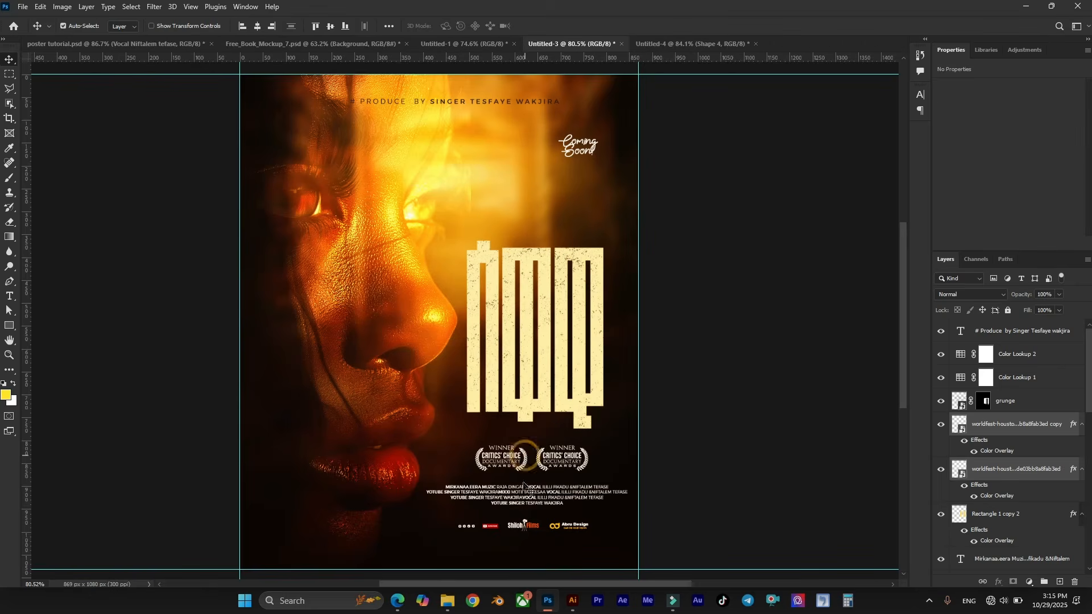
left_click(517, 496, "shift")
left_click_drag(516, 530, 528, 484)
scroll(515, 510, "down", 1)
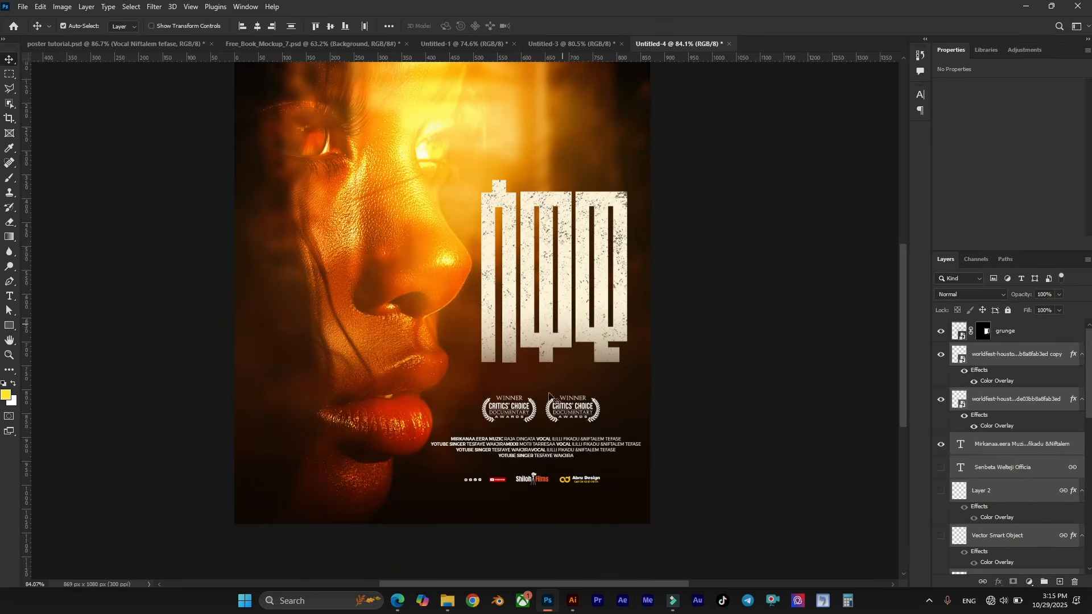
Step: Undo the last move and shift the linked lettering slightly left to X 213 px, Y 339 px
left_click(529, 485)
key("ctrl+z")
left_click_drag(567, 336, 561, 337)
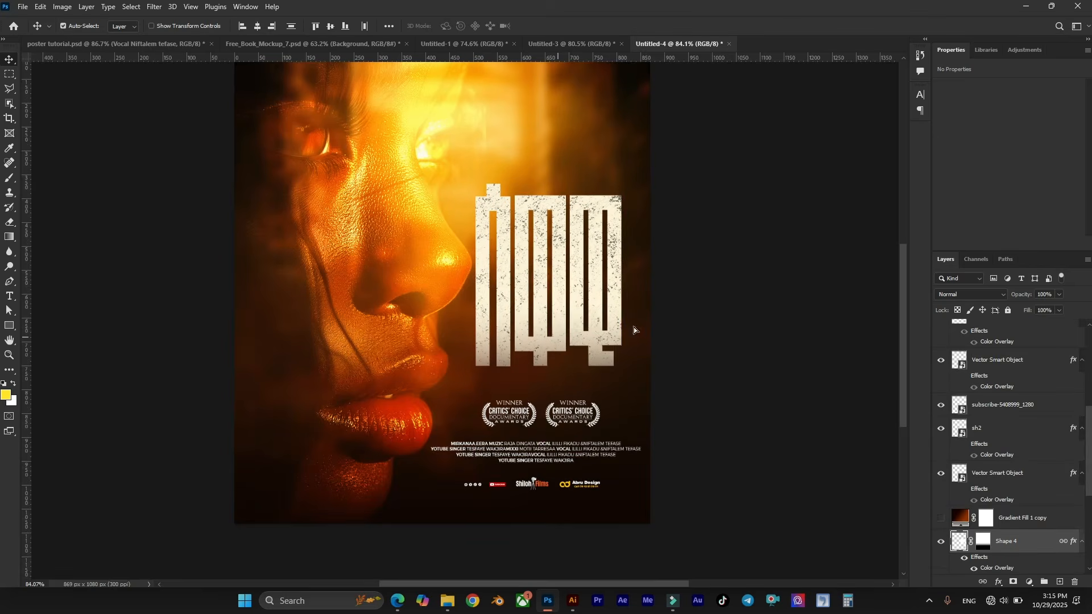
scroll(635, 328, "down", 3)
scroll(569, 181, "up", 1)
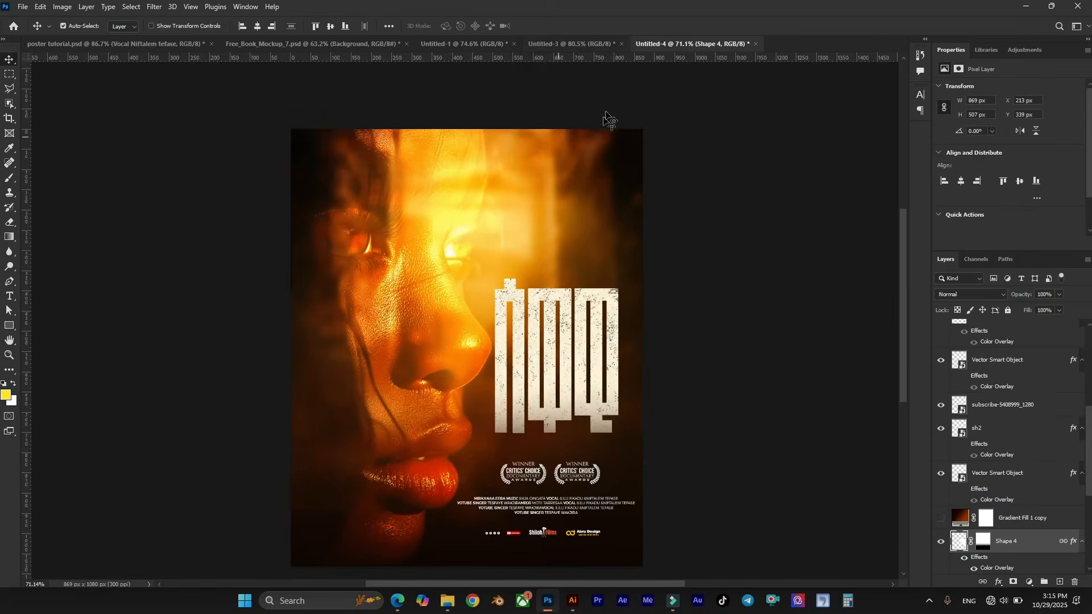
Step: Copy the producer credit line and the Coming Soon! text from Untitled-3 into the upper part of the Untitled-4 poster
left_click(578, 44)
left_click(586, 151)
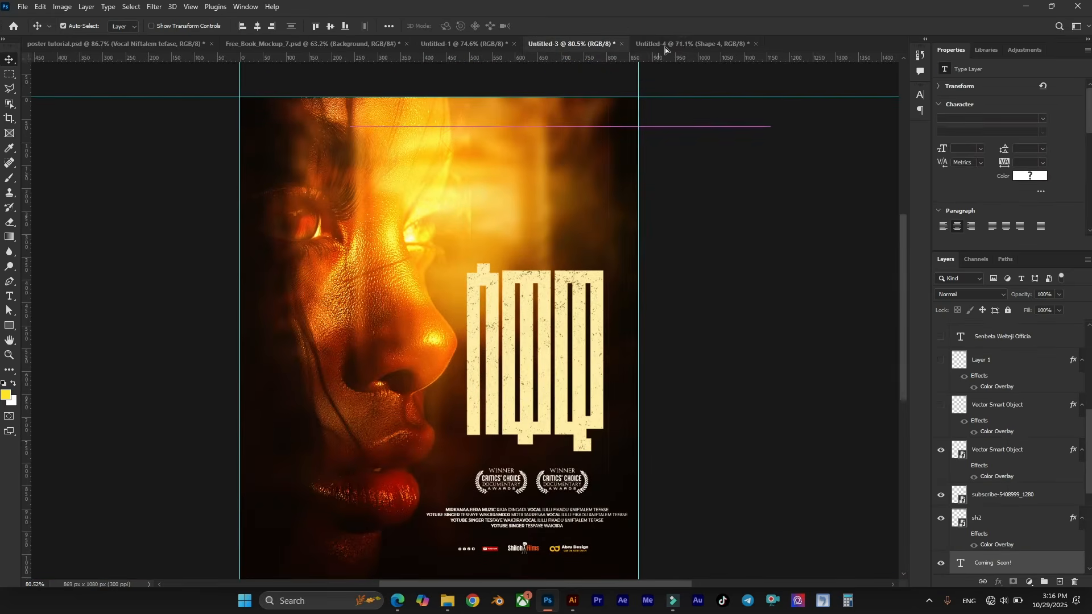
left_click(664, 47)
left_click_drag(483, 174, 487, 171)
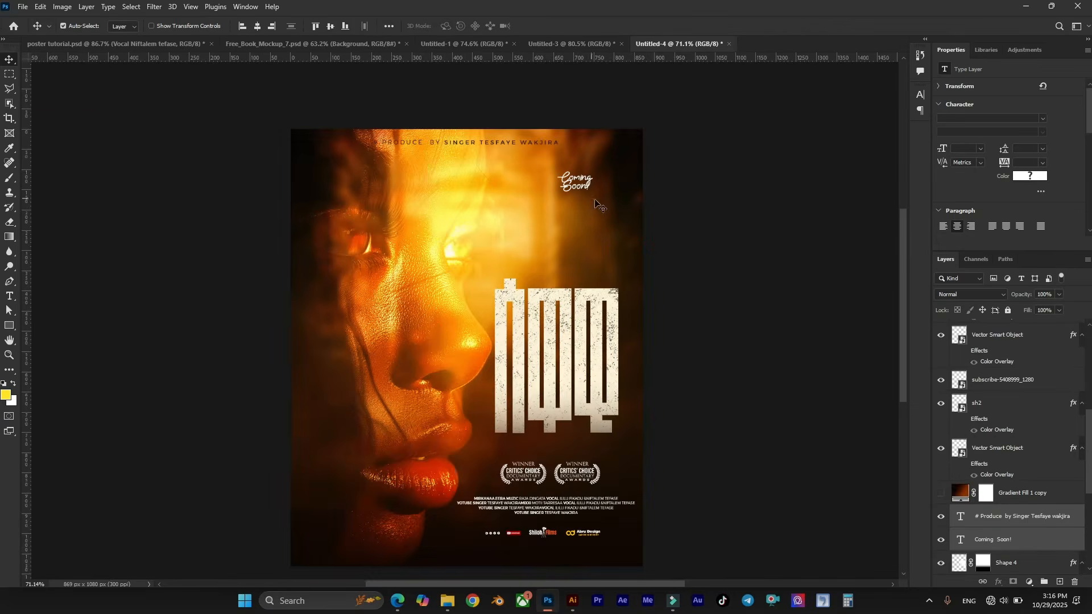
left_click_drag(584, 181, 589, 183)
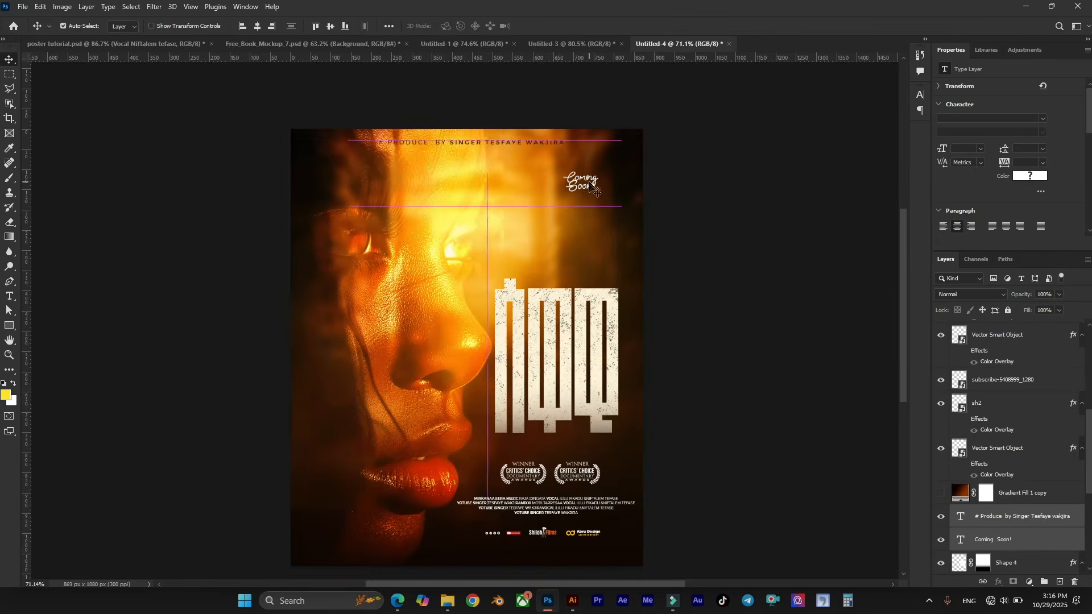
Step: Examine the whole poster composition and the spacing of the upper text from the poster's edges
scroll(597, 199, "down", 2)
scroll(595, 201, "right", 1)
scroll(452, 241, "up", 2)
scroll(463, 241, "down", 1)
scroll(592, 255, "left", 1)
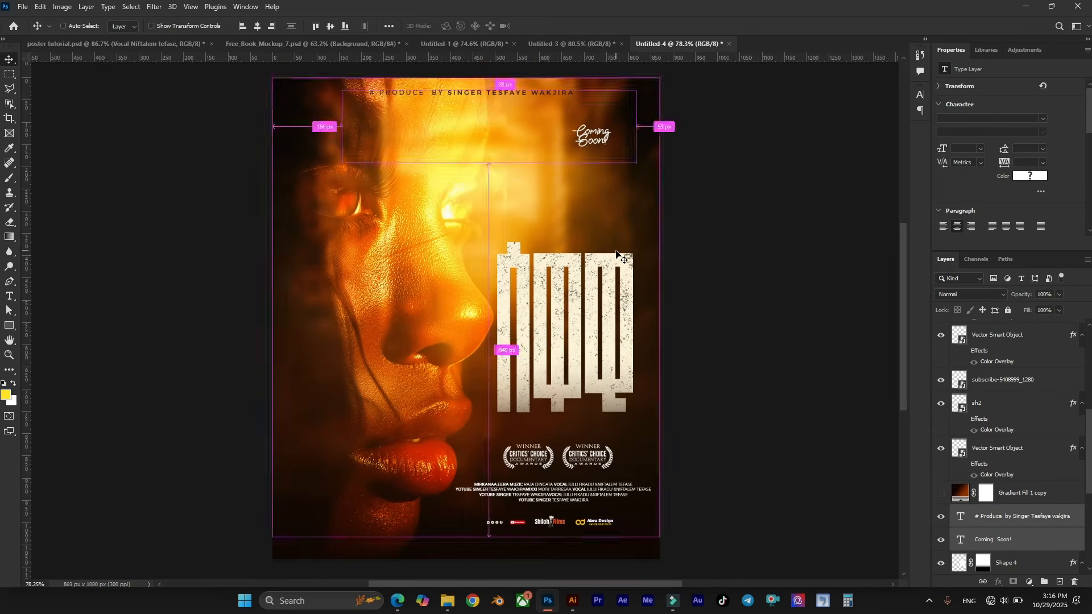
scroll(617, 254, "up", 1)
scroll(617, 254, "down", 1)
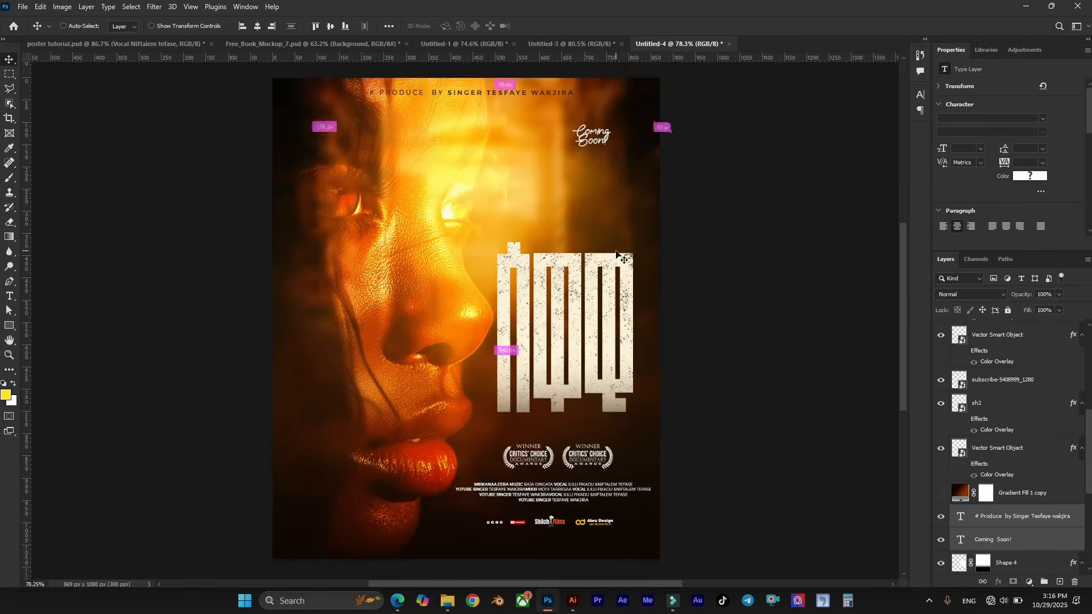